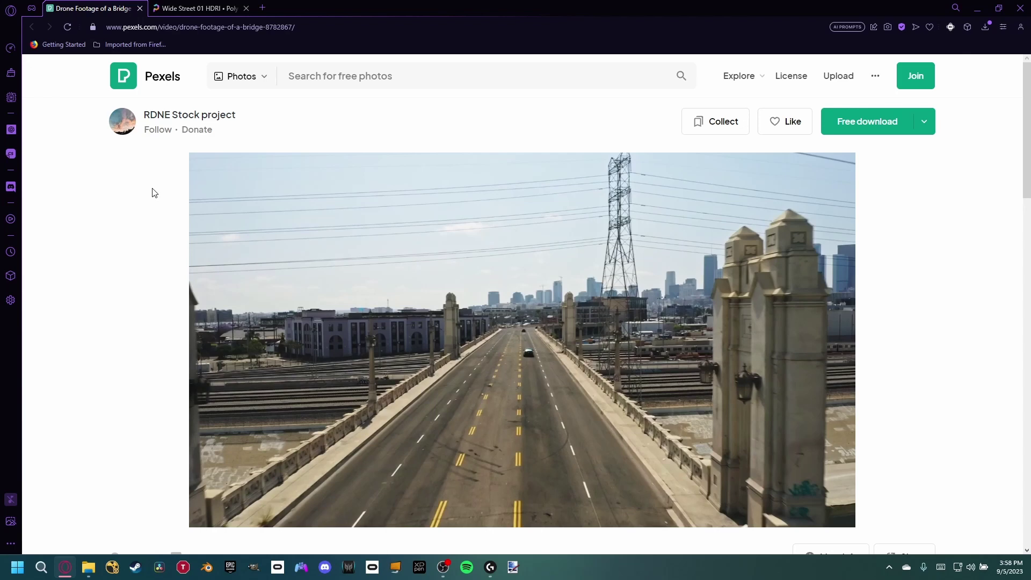
- View the Wide Street 01 HDRI page in the browser
{"action": "left_click", "coordinate": [196, 8]}
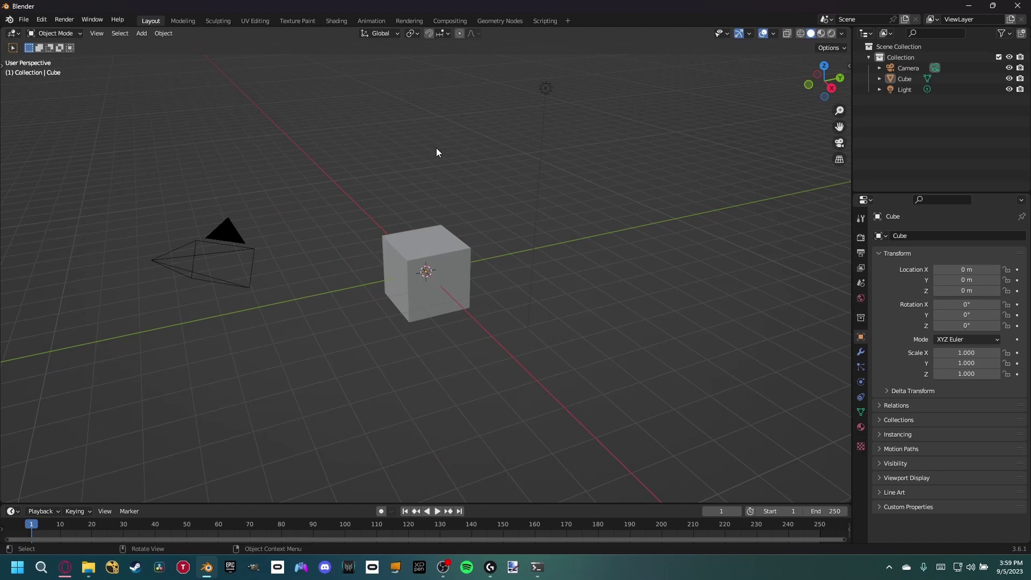
- In Blender, add a Video Editing workspace to the project
{"action": "left_click", "coordinate": [568, 21]}
{"action": "mouse_move", "coordinate": [555, 85]}
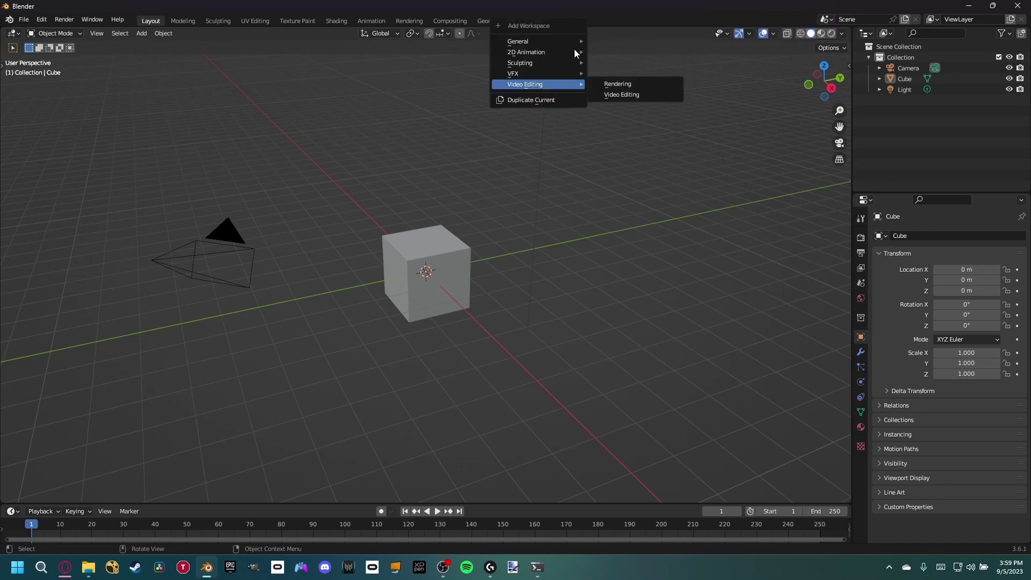
{"action": "left_click", "coordinate": [618, 95]}
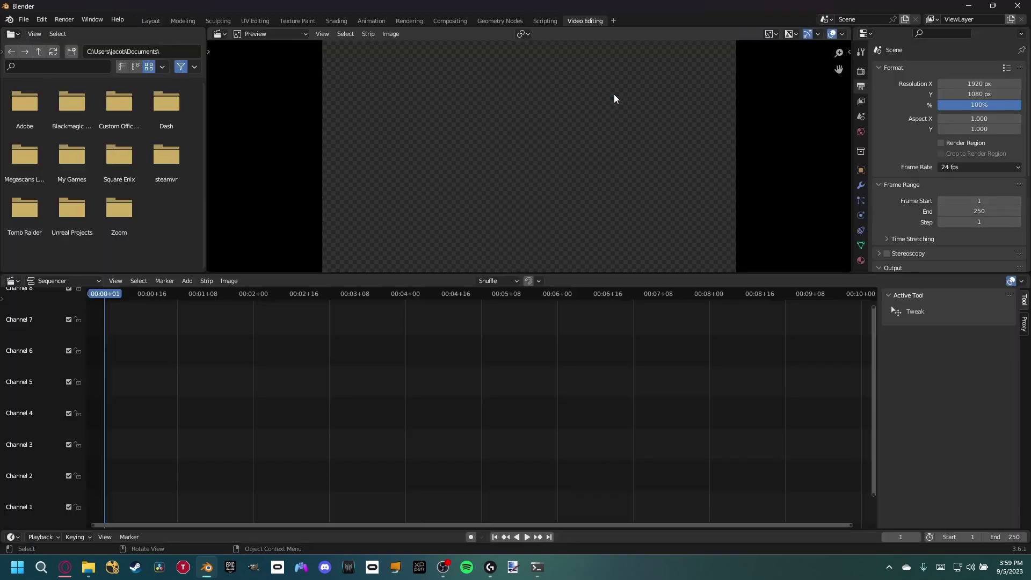
{"action": "left_click", "coordinate": [188, 280]}
{"action": "left_click", "coordinate": [218, 331]}
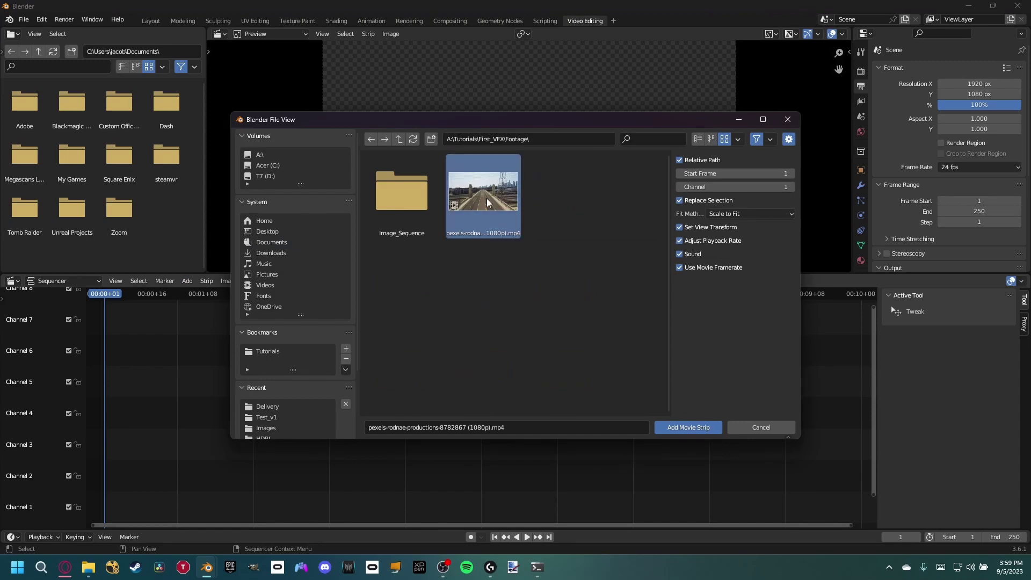
{"action": "left_click", "coordinate": [689, 427]}
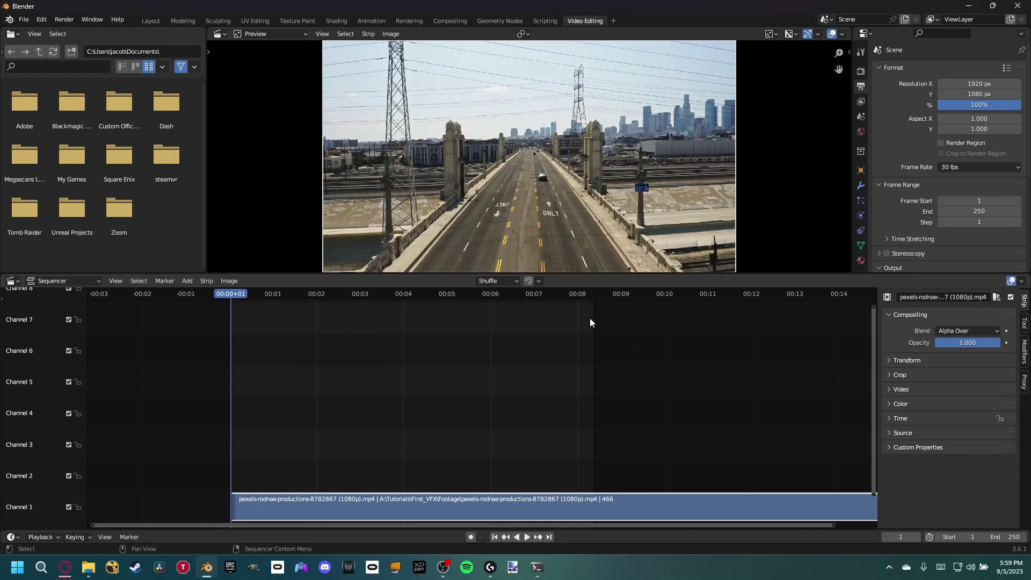
- Scrub through the footage to frame 275 and set the scene's start frame to 275
{"action": "left_click_drag", "start_coordinate": [488, 291], "coordinate": [594, 317]}
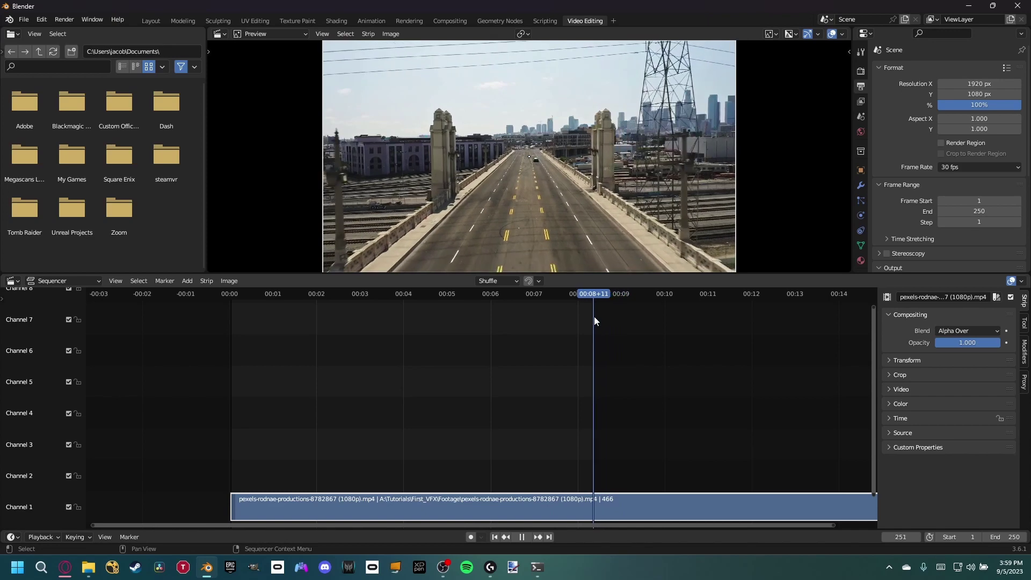
{"action": "left_click", "coordinate": [628, 303]}
{"action": "left_click", "coordinate": [965, 536]}
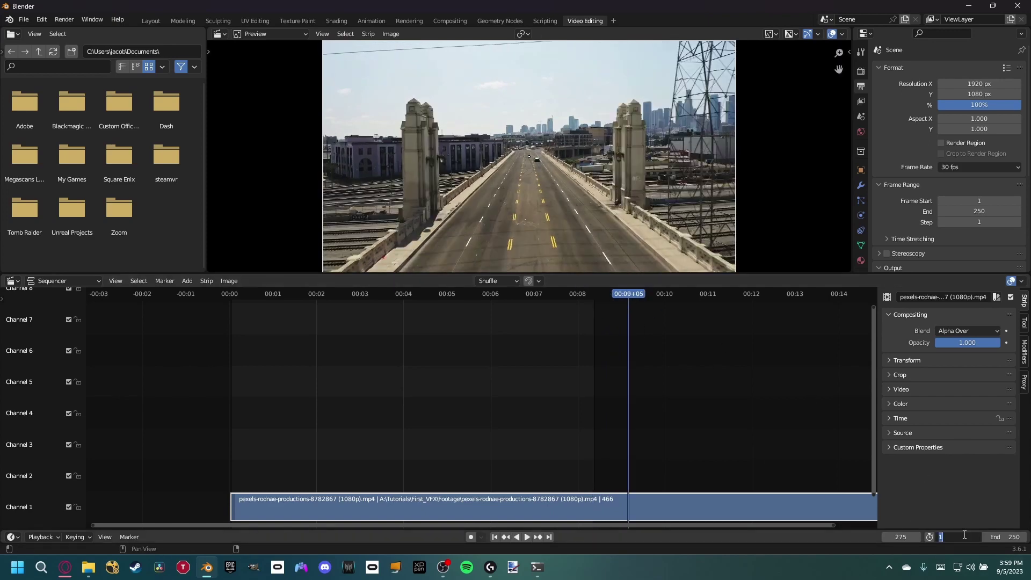
{"action": "type", "text": "275"}
{"action": "key", "text": "Return"}
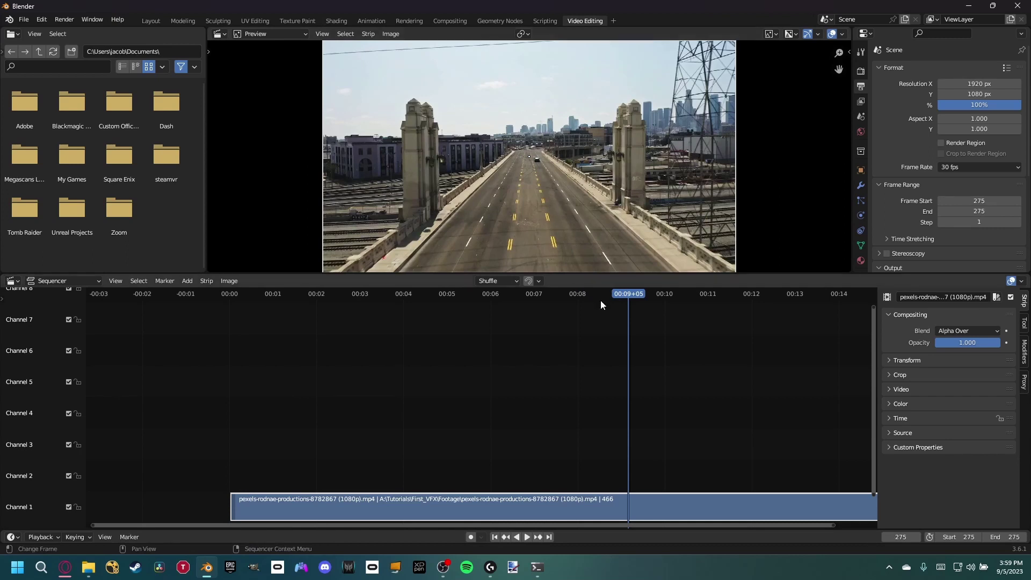
- Set the scene's end frame to 465 so the range reaches the end of the movie strip
{"action": "left_click_drag", "start_coordinate": [1008, 538], "coordinate": [1027, 538]}
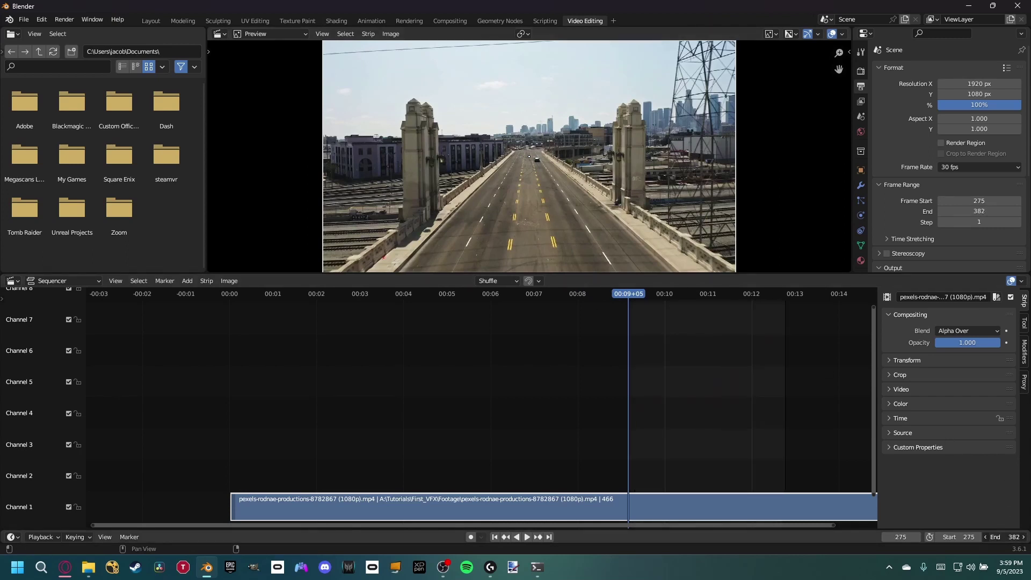
{"action": "middle_click_drag", "start_coordinate": [776, 435], "coordinate": [614, 426]}
{"action": "left_click_drag", "start_coordinate": [1010, 537], "coordinate": [1028, 537]}
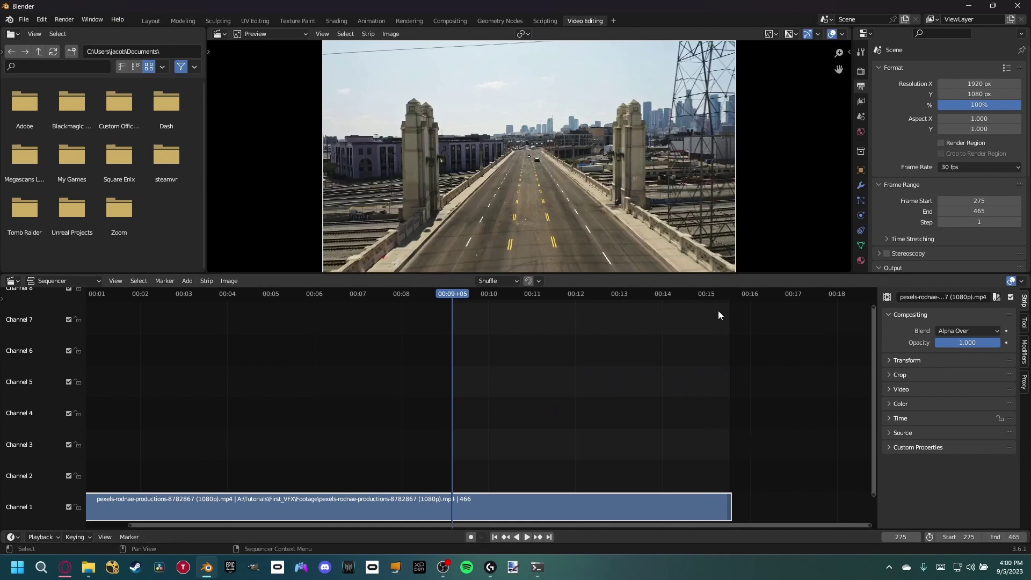
- Browse for the render output location and open the Image_Sequence folder inside First_VFX\Footage
{"action": "scroll", "coordinate": [912, 115], "scroll_direction": "down", "scroll_amount": 2}
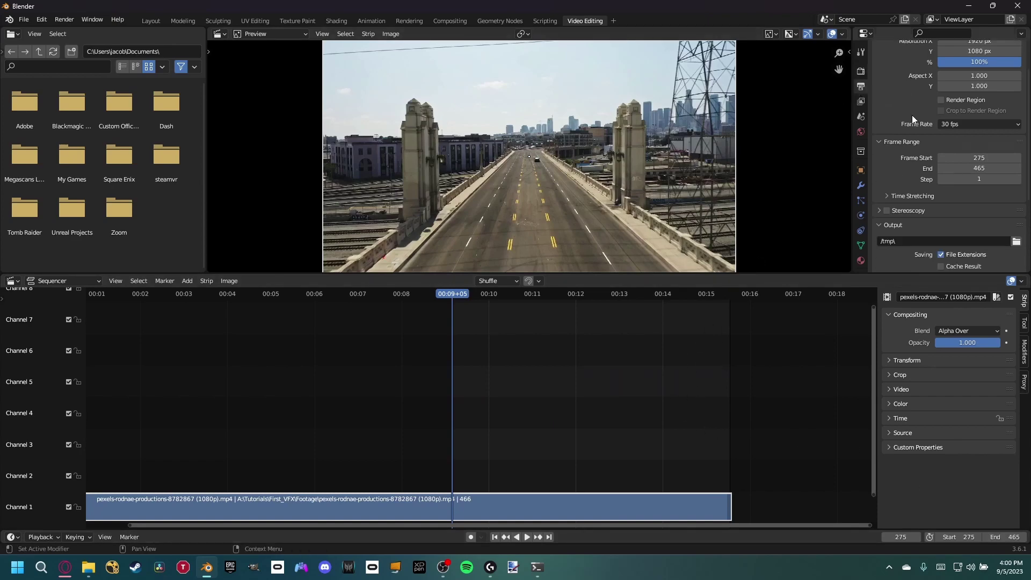
{"action": "scroll", "coordinate": [913, 115], "scroll_direction": "down", "scroll_amount": 5}
{"action": "left_click", "coordinate": [1017, 120]}
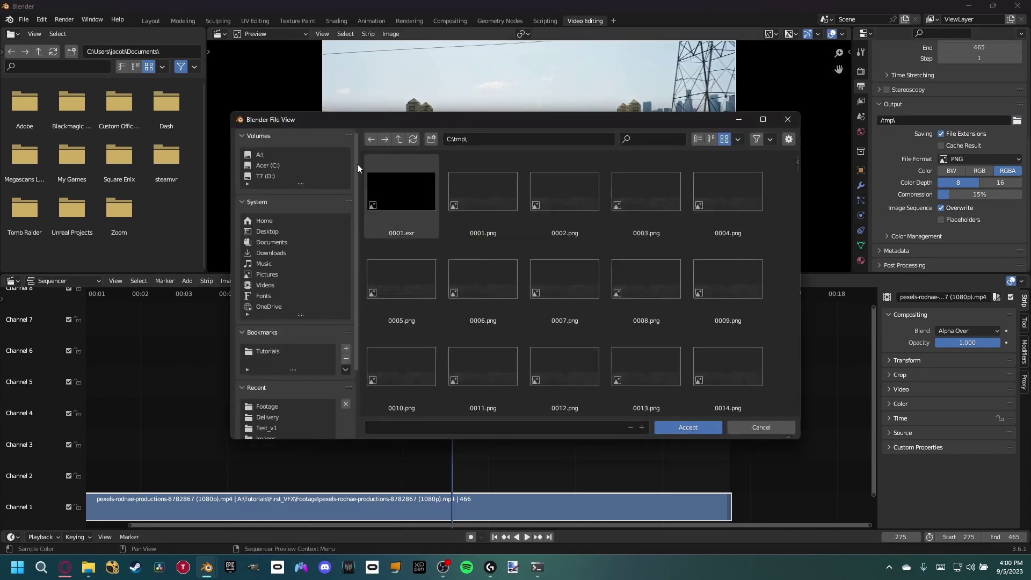
{"action": "scroll", "coordinate": [281, 164], "scroll_direction": "down", "scroll_amount": 2}
{"action": "left_click", "coordinate": [267, 364]}
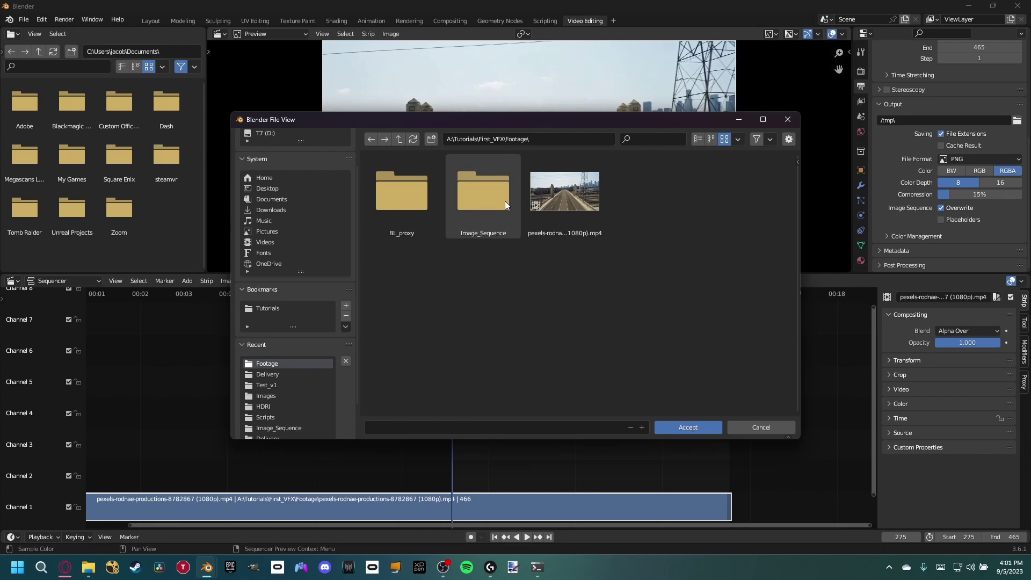
{"action": "double_click", "coordinate": [485, 212]}
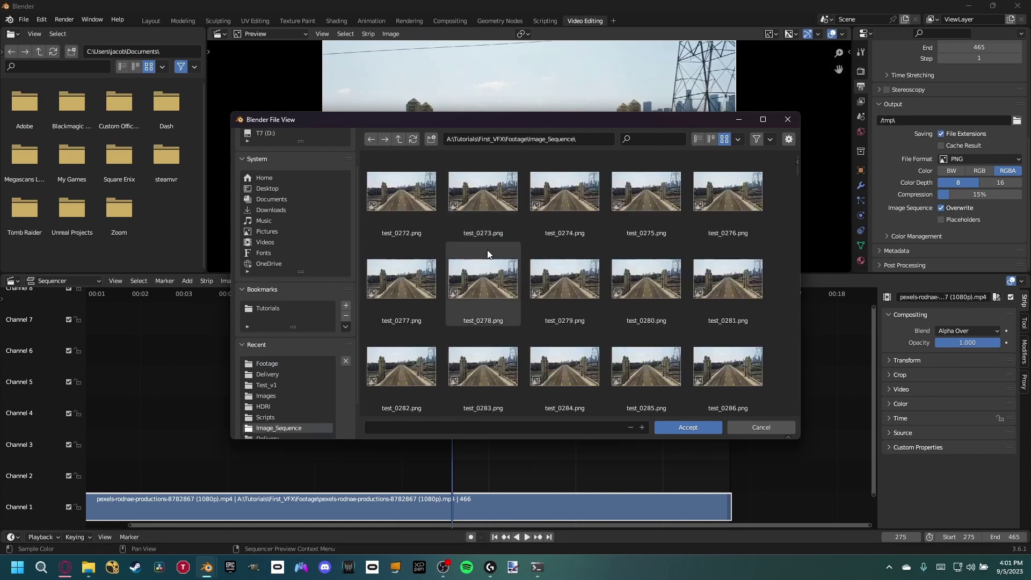
- Set the output file name to test_ in the Image_Sequence folder and accept the path
{"action": "left_click", "coordinate": [411, 224]}
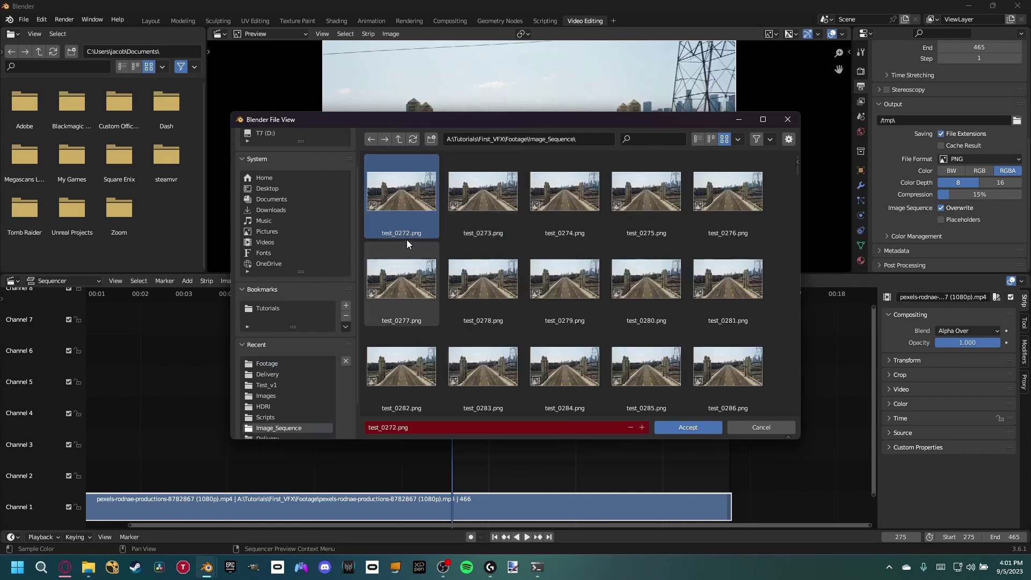
{"action": "left_click", "coordinate": [410, 427]}
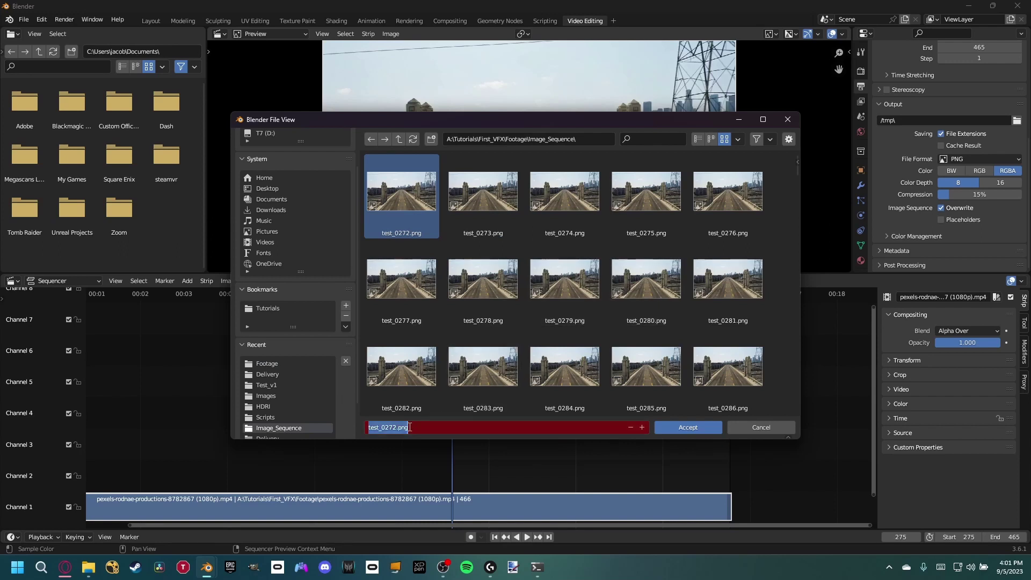
{"action": "left_click_drag", "start_coordinate": [438, 423], "coordinate": [380, 427]}
{"action": "key", "text": "BackSpace"}
{"action": "key", "text": "Return"}
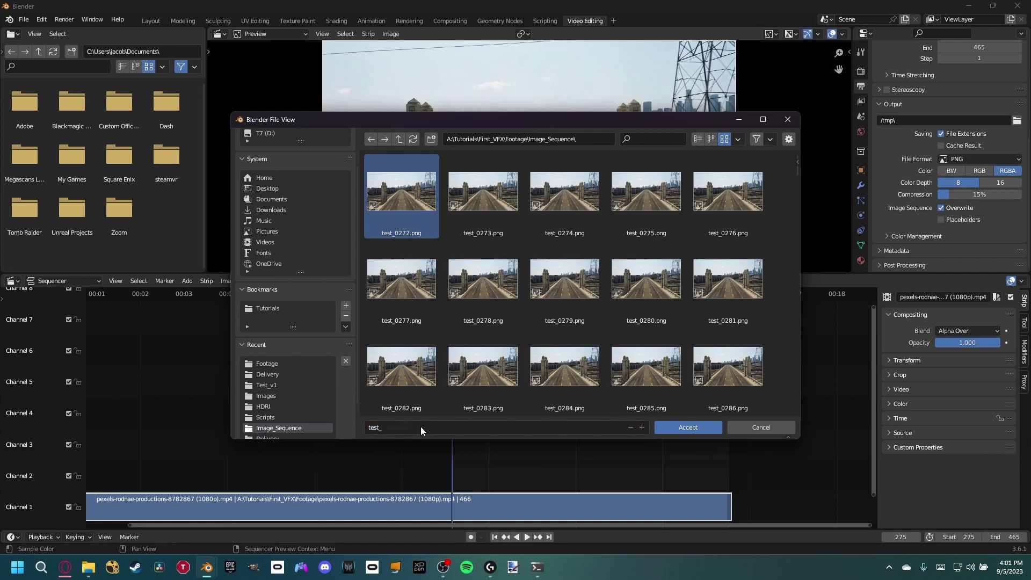
{"action": "left_click", "coordinate": [669, 428]}
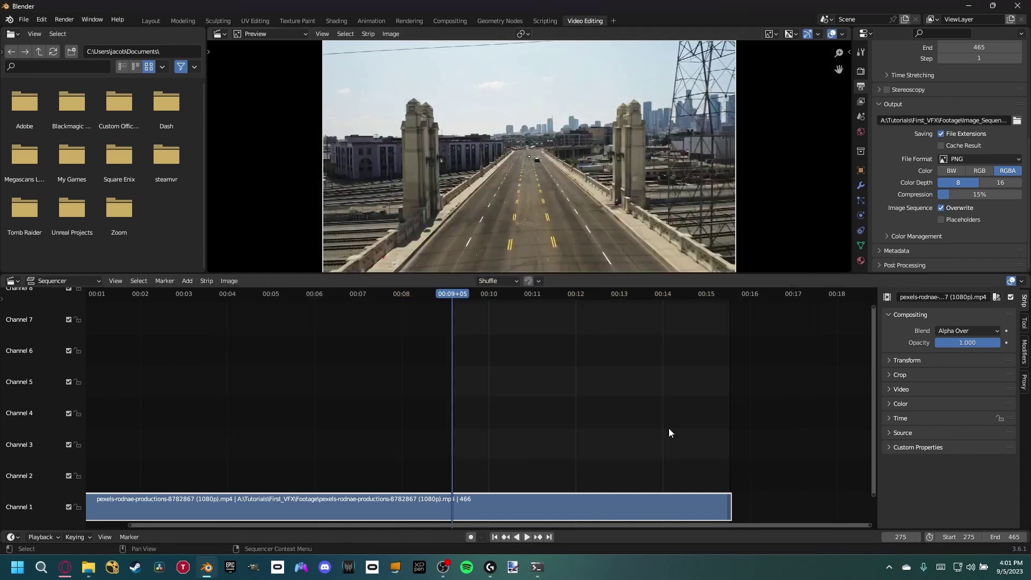
- Set the PNG output color to RGB and the compression to 0%
{"action": "left_click", "coordinate": [979, 171]}
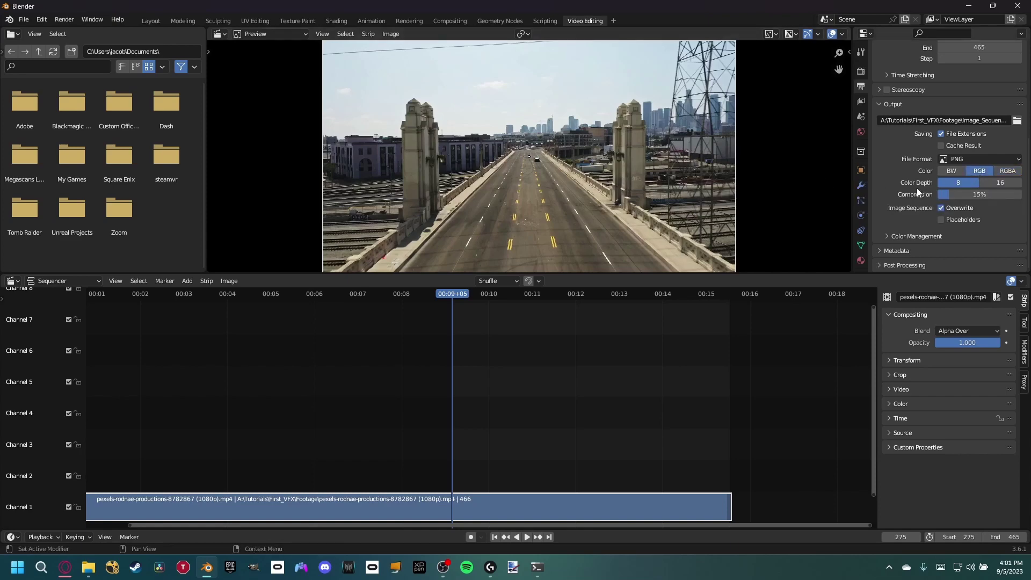
{"action": "left_click_drag", "start_coordinate": [973, 195], "coordinate": [937, 194]}
{"action": "left_click", "coordinate": [68, 20]}
- Start a new General file without saving the changes to the current one
{"action": "left_click", "coordinate": [20, 20]}
{"action": "mouse_move", "coordinate": [33, 31]}
{"action": "left_click", "coordinate": [137, 31]}
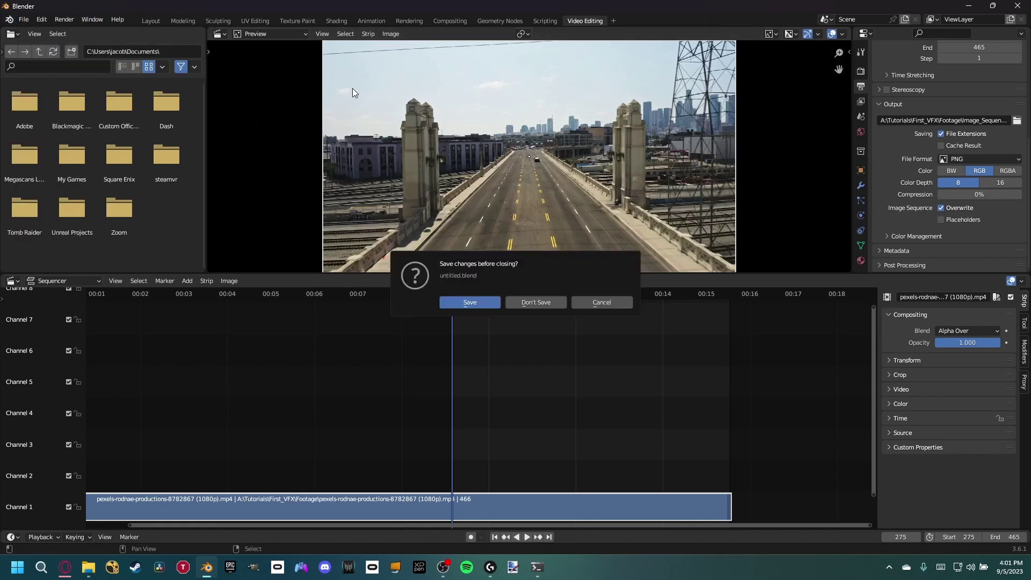
{"action": "left_click", "coordinate": [531, 302]}
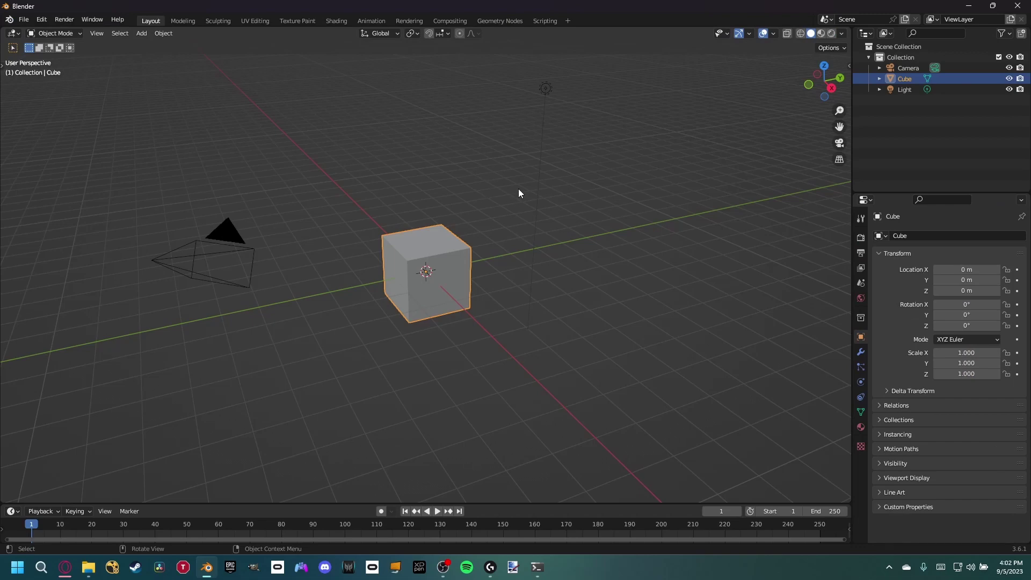
- Add the VFX Motion Tracking workspace to the new project
{"action": "left_click", "coordinate": [568, 20]}
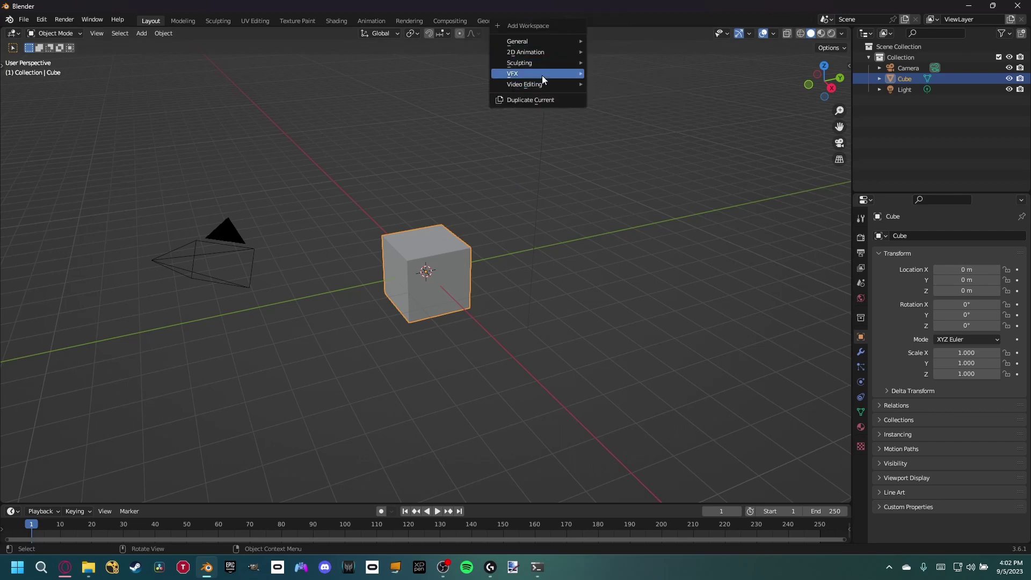
{"action": "mouse_move", "coordinate": [542, 74]}
{"action": "left_click", "coordinate": [625, 95]}
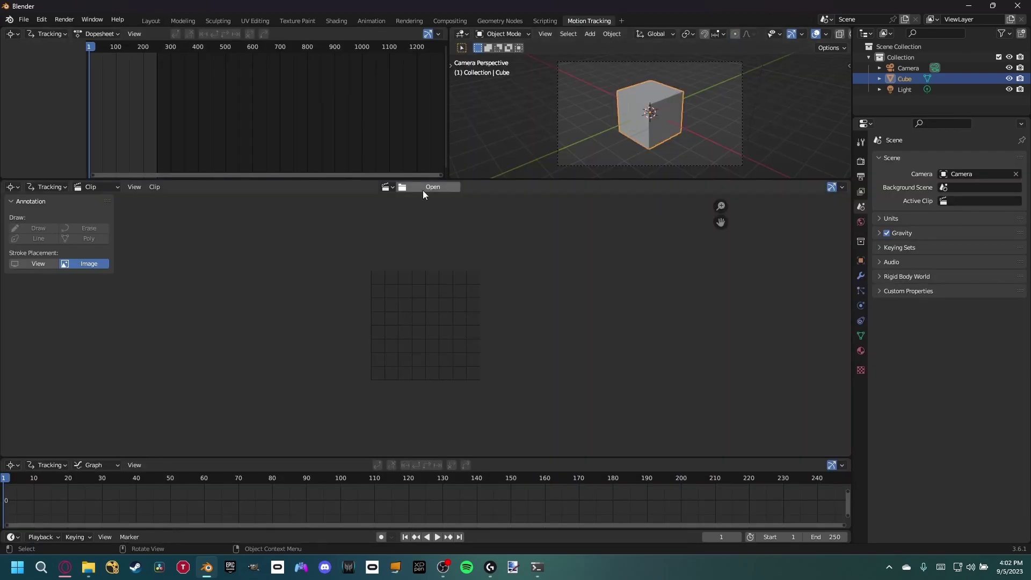
- Open all PNG frames in the Image_Sequence folder as the clip for motion tracking
{"action": "left_click", "coordinate": [437, 187]}
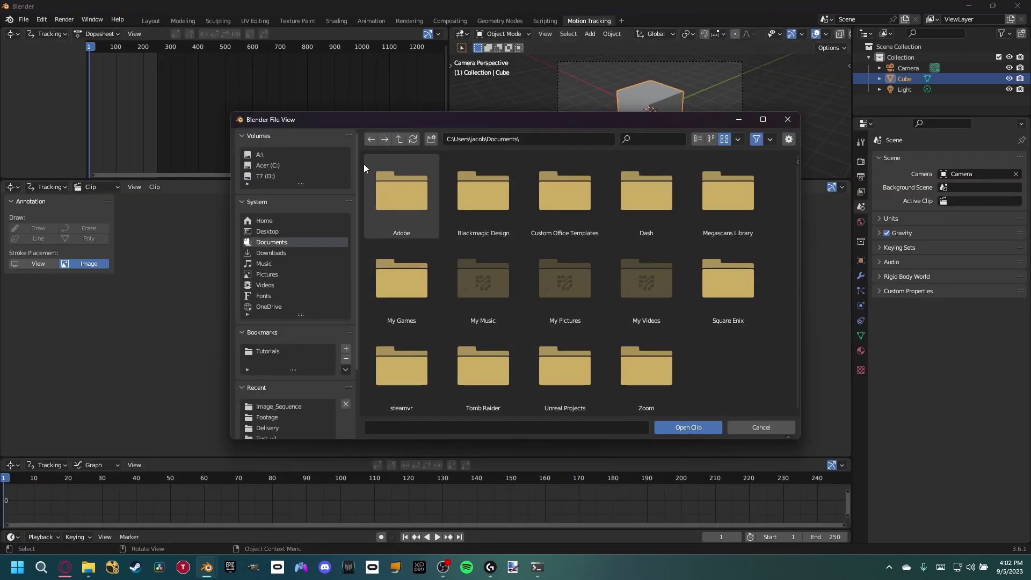
{"action": "left_click", "coordinate": [283, 157]}
{"action": "left_click", "coordinate": [279, 407]}
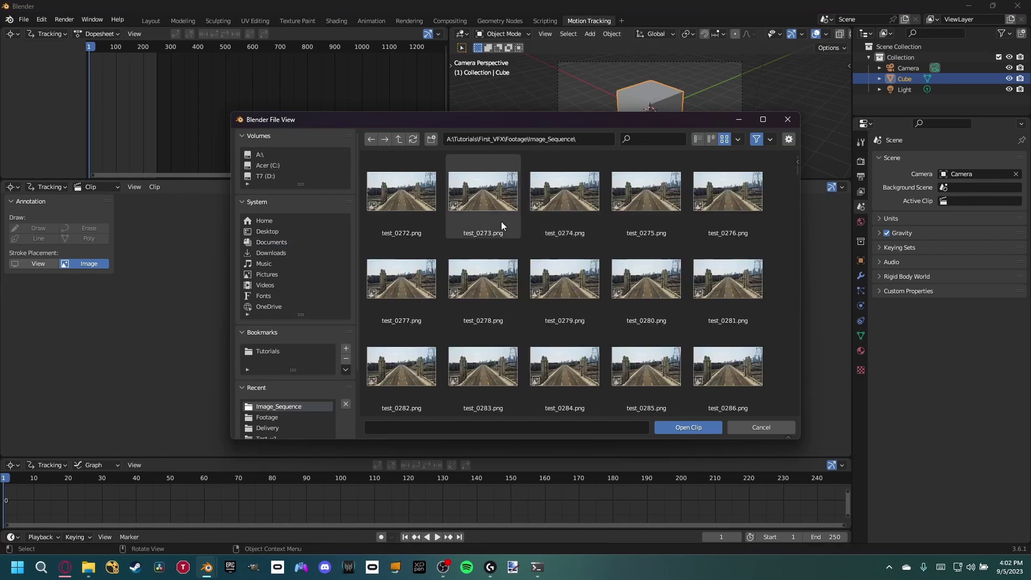
{"action": "key", "text": "a"}
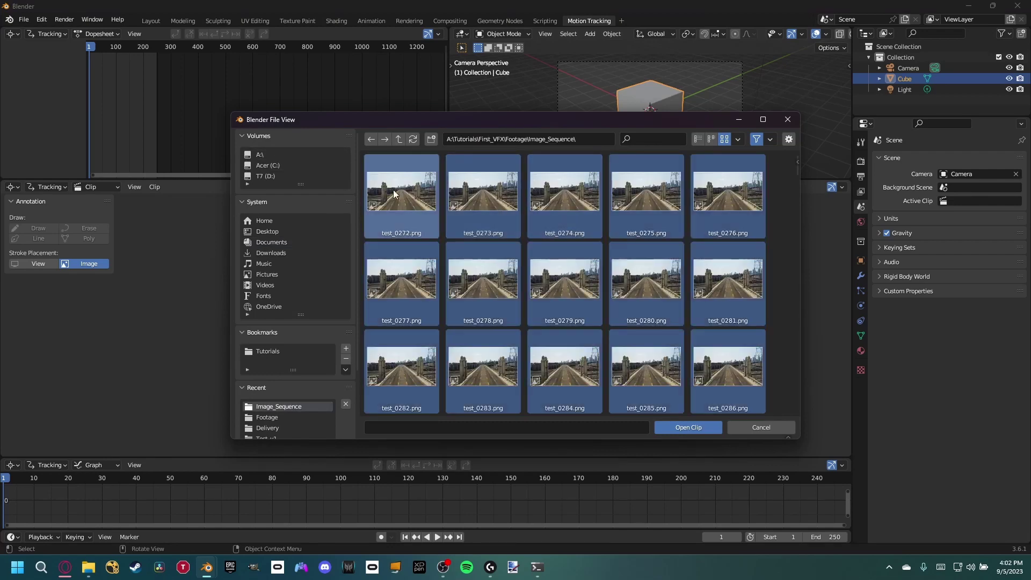
{"action": "left_click", "coordinate": [695, 426]}
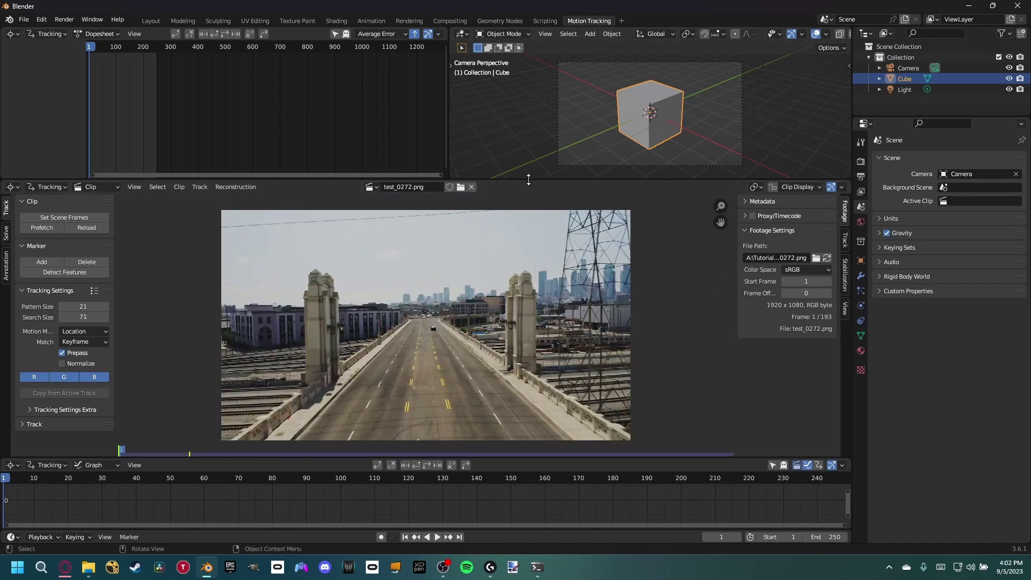
- Enlarge the movie clip editor area and fit the footage to it
{"action": "left_click_drag", "start_coordinate": [528, 179], "coordinate": [523, 87]}
{"action": "left_click_drag", "start_coordinate": [519, 458], "coordinate": [519, 469]}
{"action": "key", "text": "Home"}
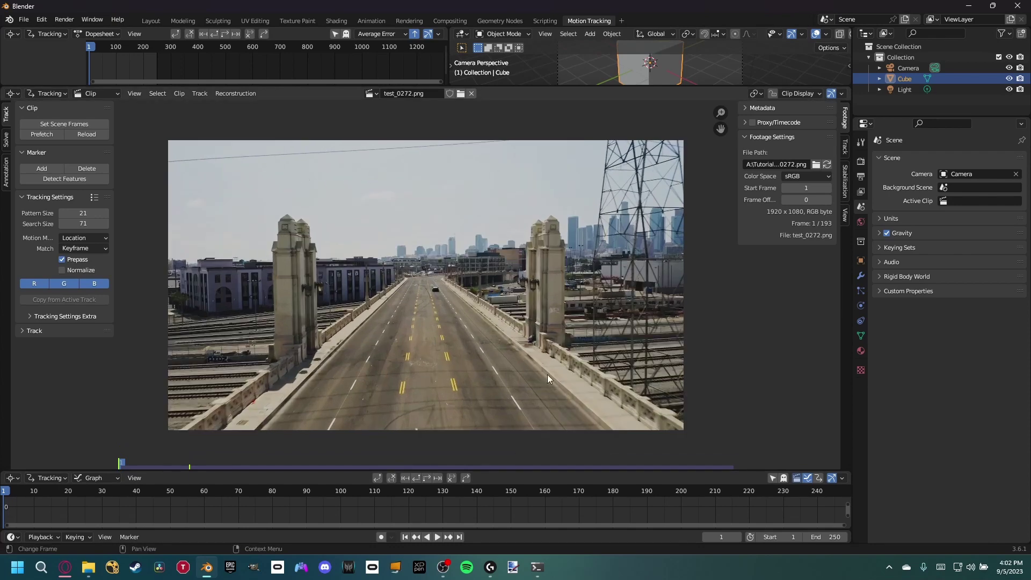
- Set the view transform in the render color management settings to Standard
{"action": "left_click", "coordinate": [859, 166]}
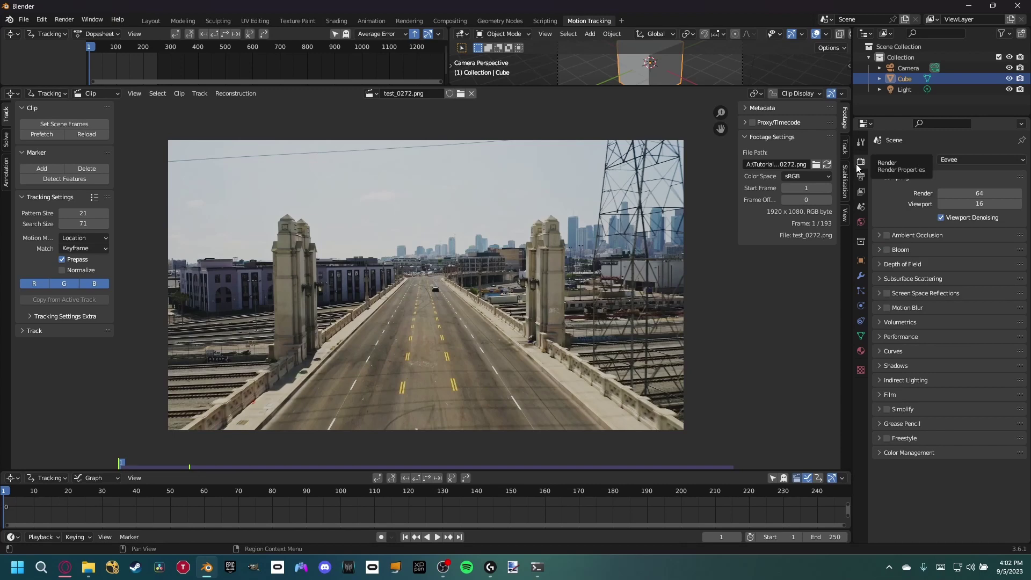
{"action": "left_click", "coordinate": [886, 453]}
{"action": "scroll", "coordinate": [886, 454], "scroll_direction": "down", "scroll_amount": 1}
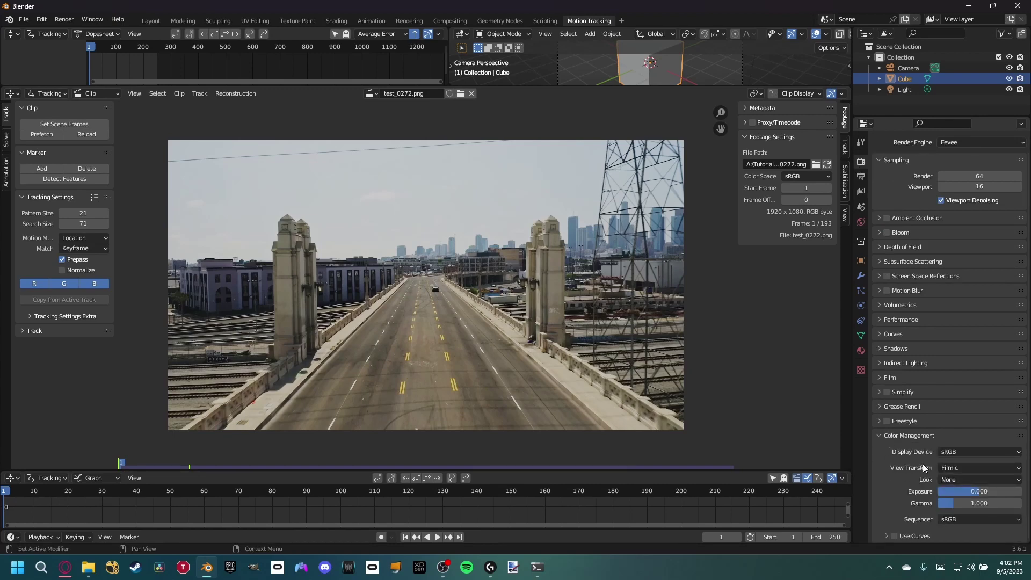
{"action": "left_click", "coordinate": [949, 468]}
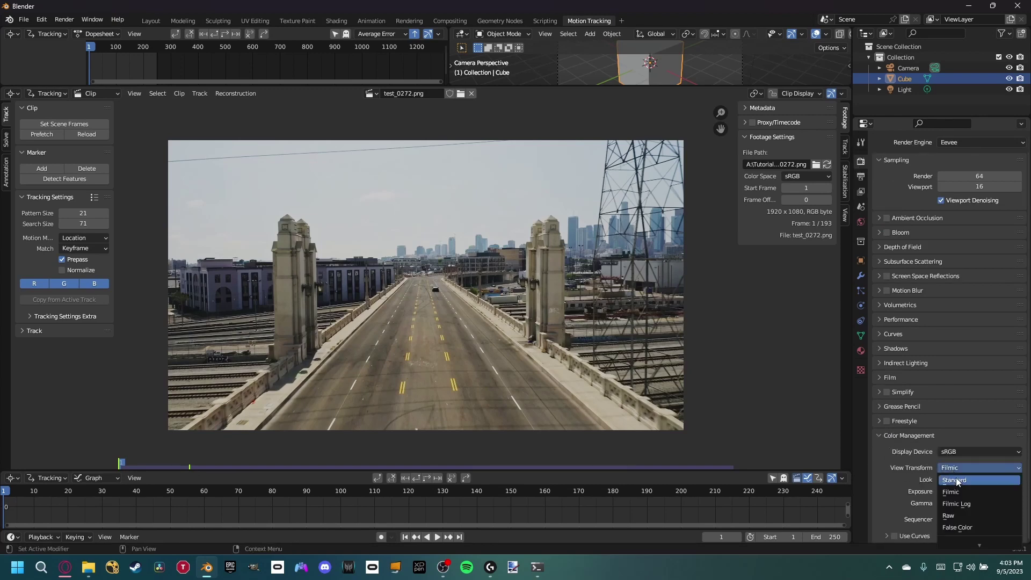
{"action": "left_click", "coordinate": [956, 479]}
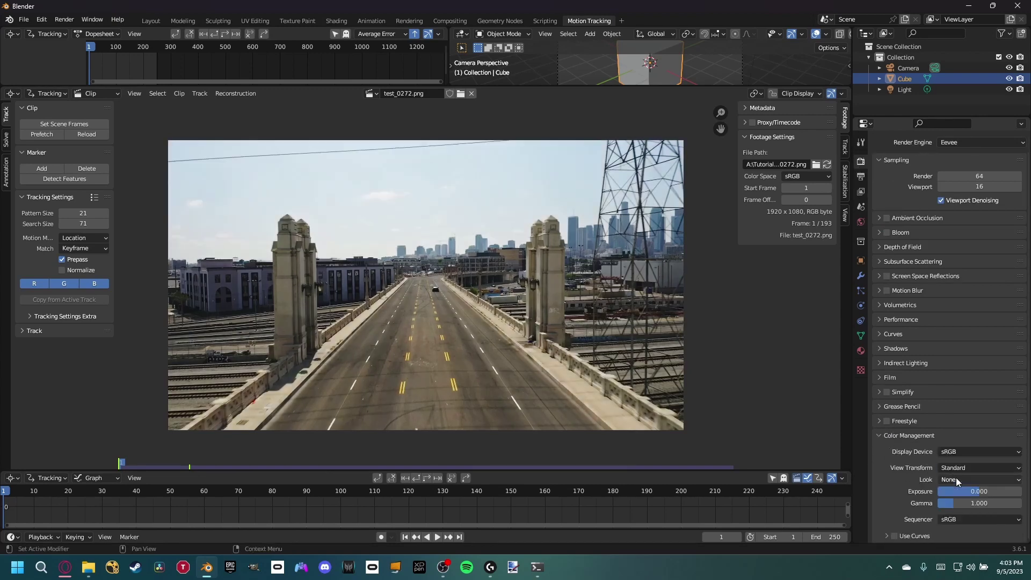
- Match the scene frame range to the clip, prefetch its frames, and return the playhead to frame 1
{"action": "left_click", "coordinate": [62, 123]}
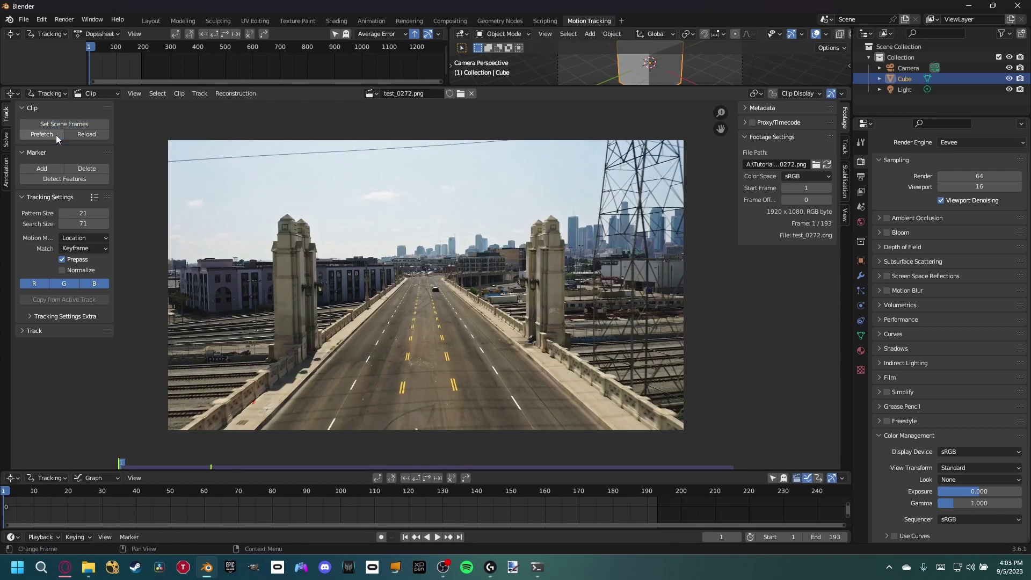
{"action": "left_click", "coordinate": [56, 134]}
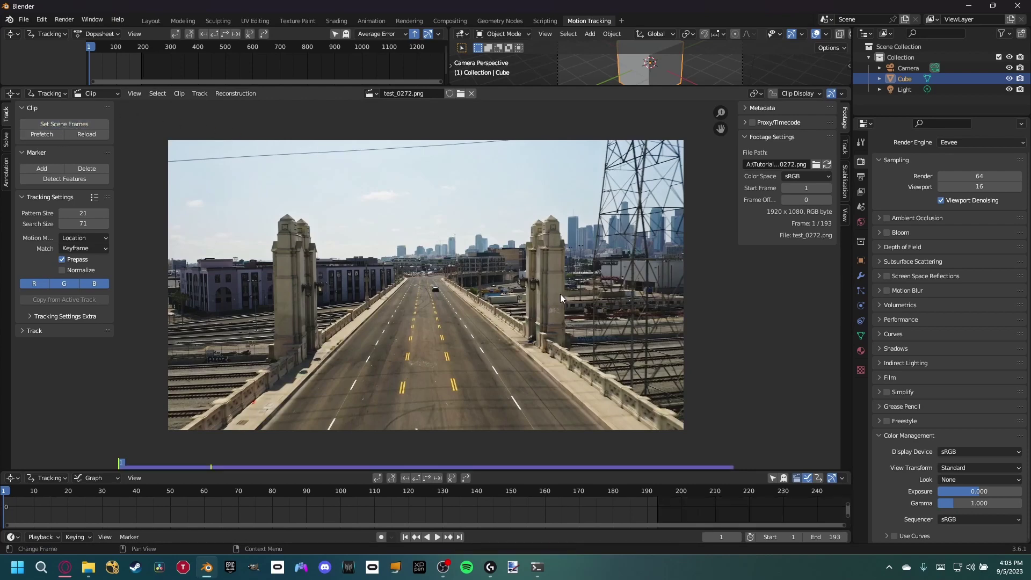
{"action": "left_click_drag", "start_coordinate": [120, 488], "coordinate": [4, 490]}
- Set the tracking defaults to match the previous frame with normalization enabled and a correlation of 0.9
{"action": "left_click", "coordinate": [81, 247]}
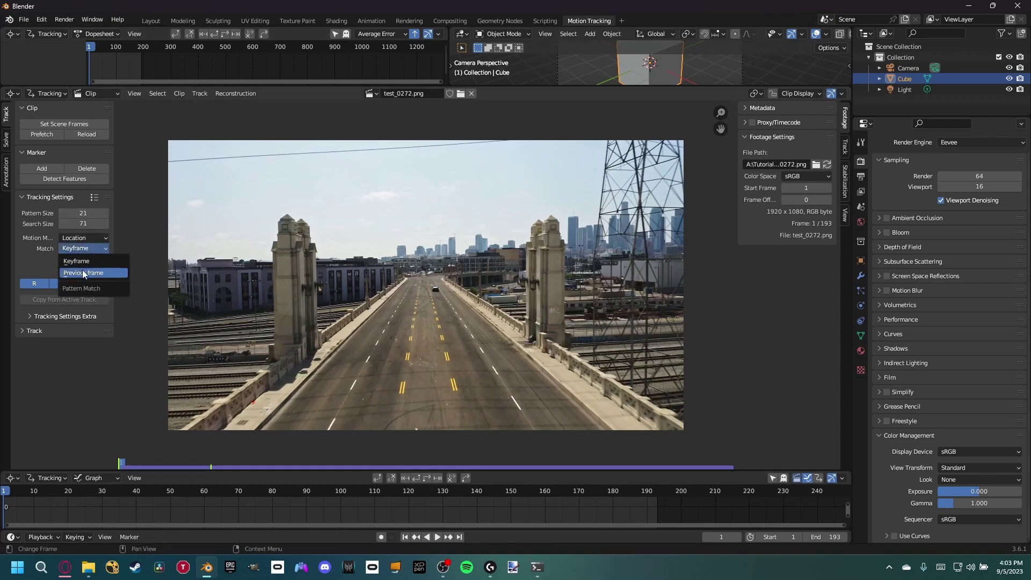
{"action": "left_click", "coordinate": [83, 269]}
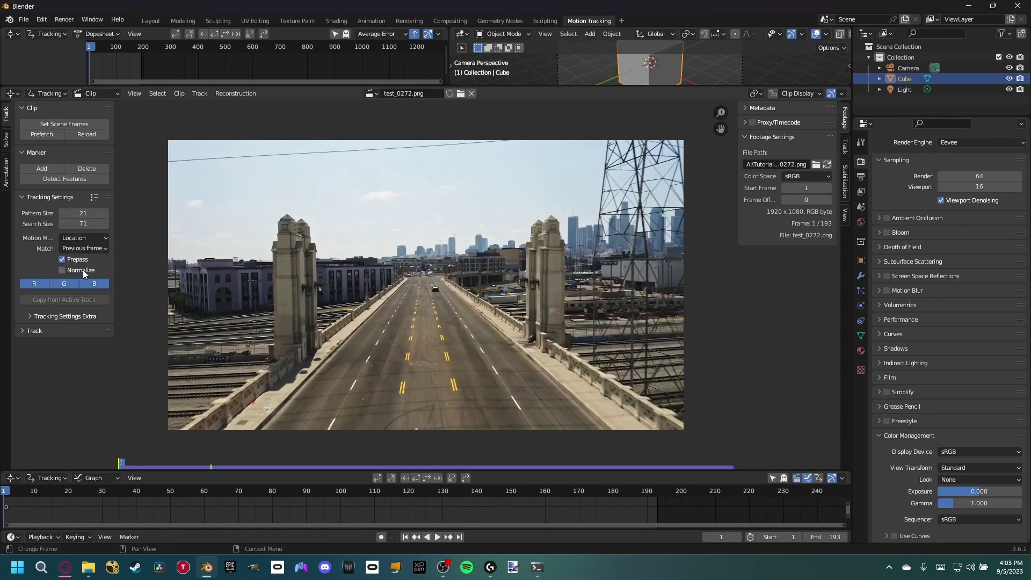
{"action": "left_click", "coordinate": [42, 317]}
{"action": "left_click", "coordinate": [79, 345]}
{"action": "type", "text": ".9"}
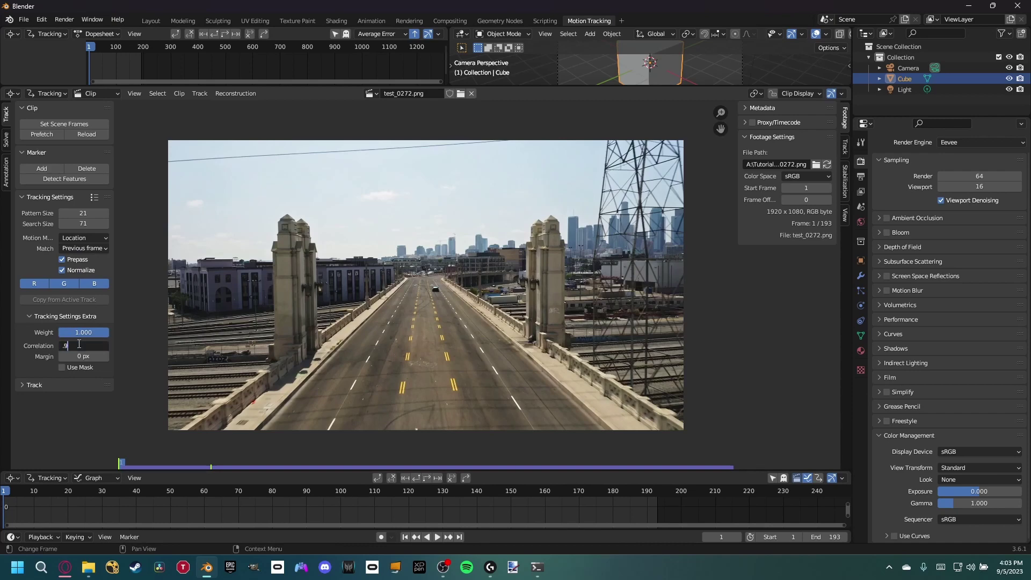
{"action": "key", "text": "Return"}
- Detect features across the whole first frame with a threshold of 0.01 and a distance of 80
{"action": "left_click", "coordinate": [56, 180]}
{"action": "left_click", "coordinate": [143, 463]}
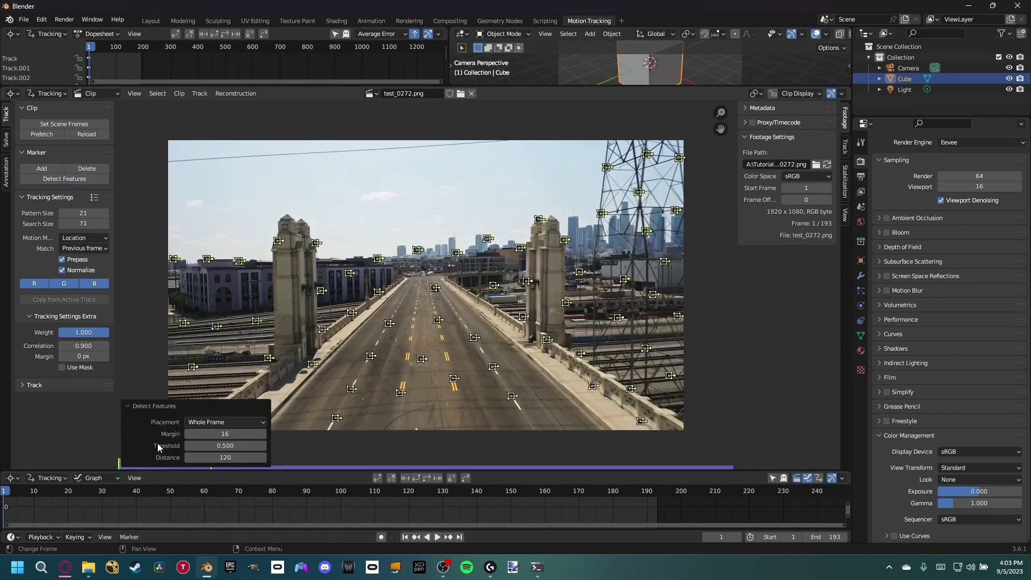
{"action": "left_click", "coordinate": [226, 444]}
{"action": "type", "text": "0.01"}
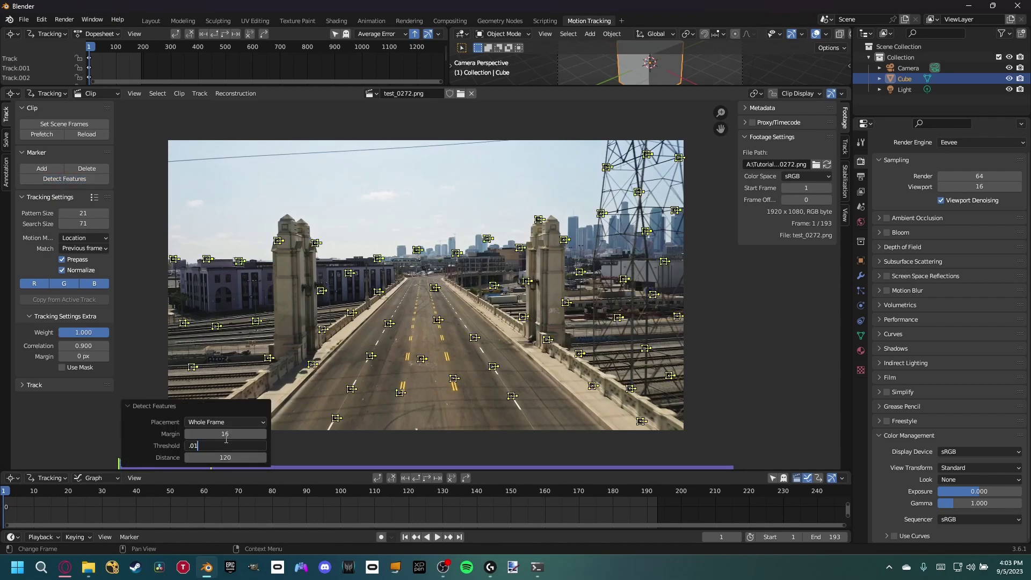
{"action": "key", "text": "Return"}
{"action": "left_click", "coordinate": [230, 457]}
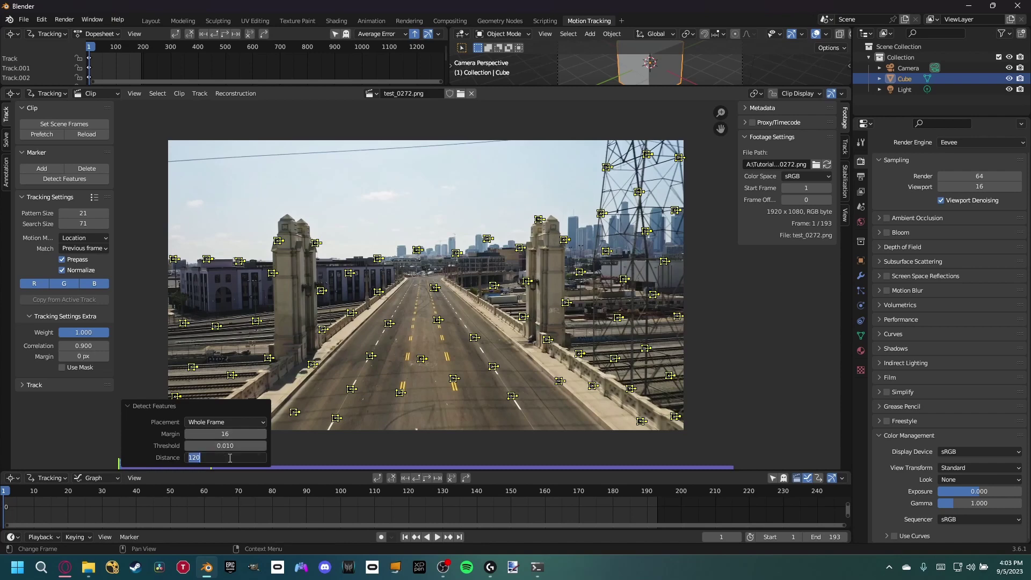
{"action": "type", "text": "80"}
{"action": "key", "text": "Return"}
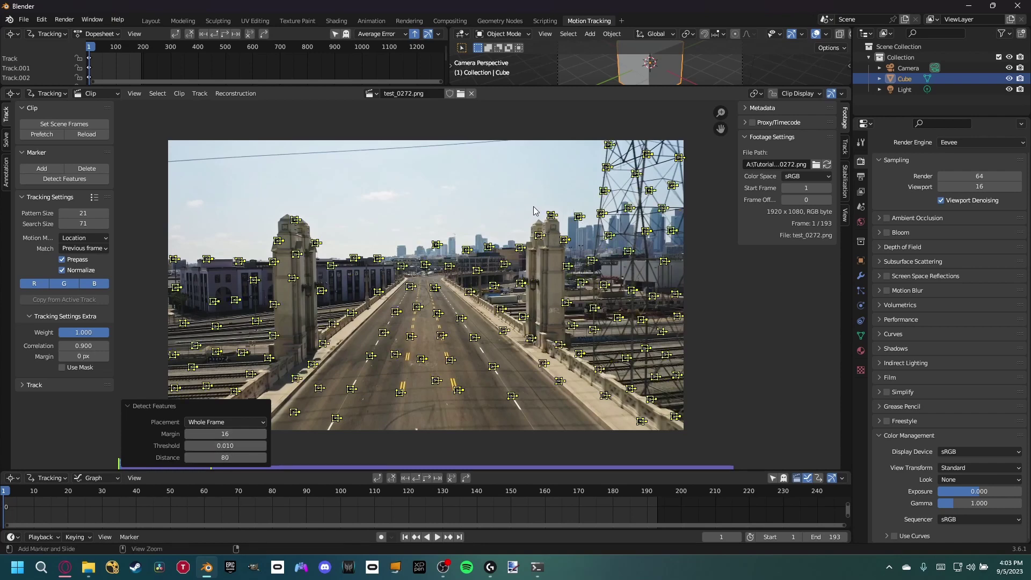
- Track the markers forward to frame 193, and detect new features there to track backward to frame 1
{"action": "key", "text": "ctrl+t"}
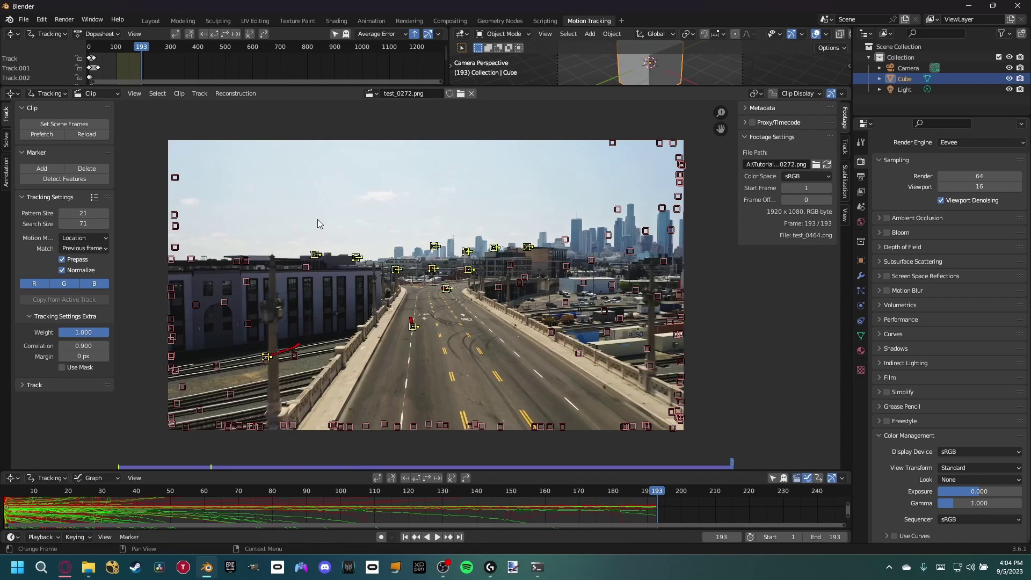
{"action": "left_click", "coordinate": [59, 178]}
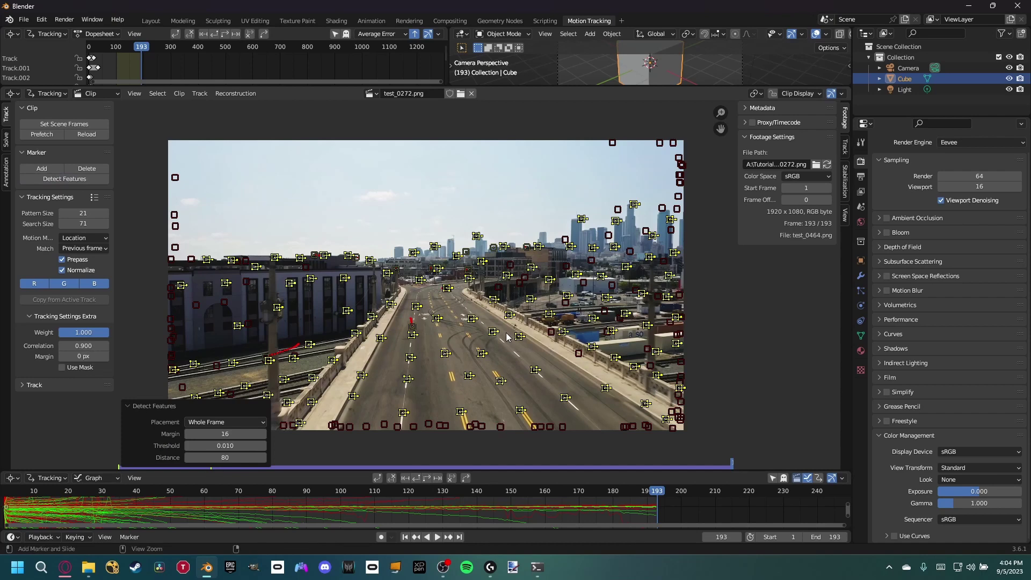
{"action": "key", "text": "shift+ctrl+t"}
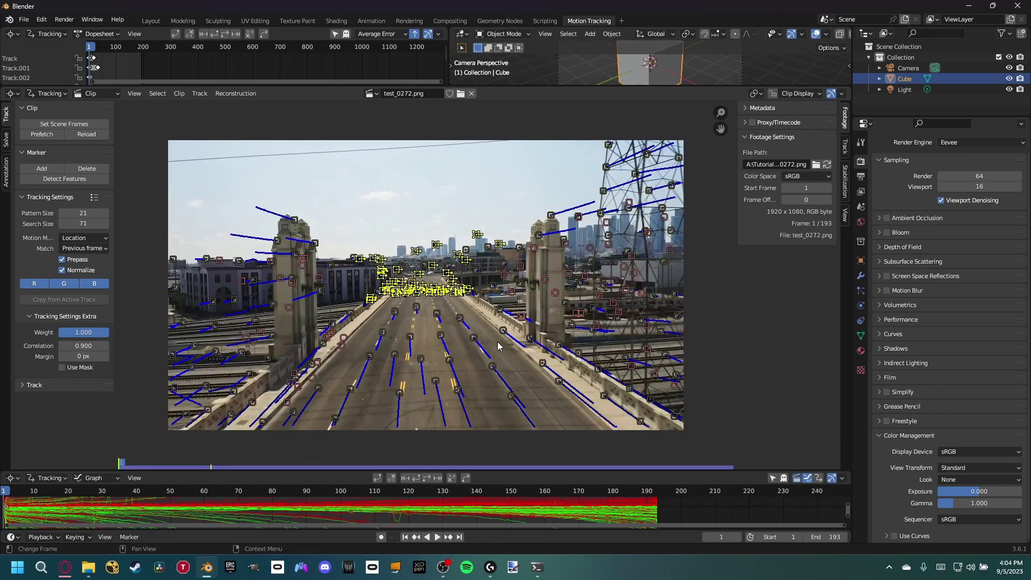
- Detect features at frame 94 and track them both forward and backward through the clip
{"action": "left_click", "coordinate": [321, 491]}
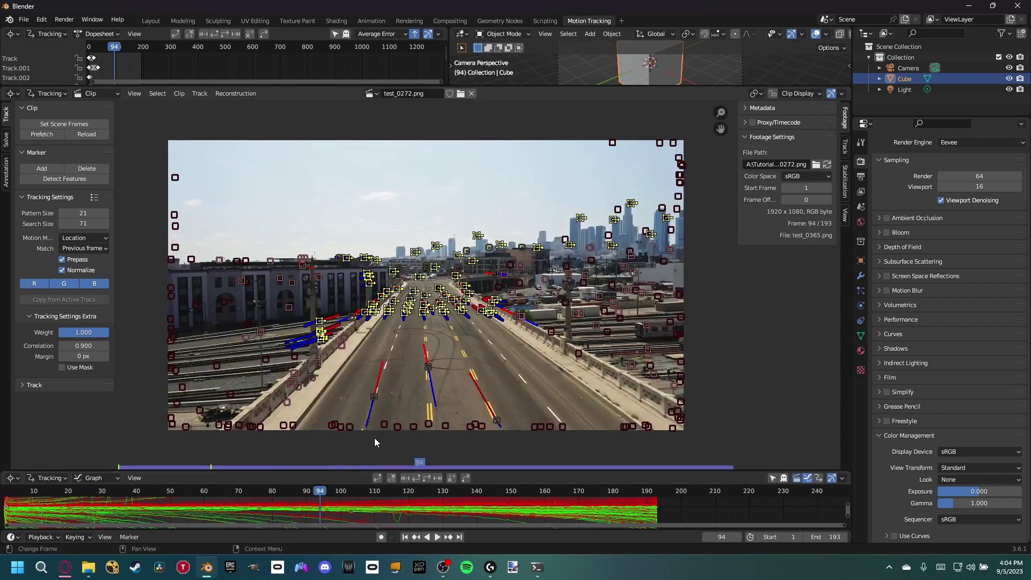
{"action": "left_click", "coordinate": [64, 179]}
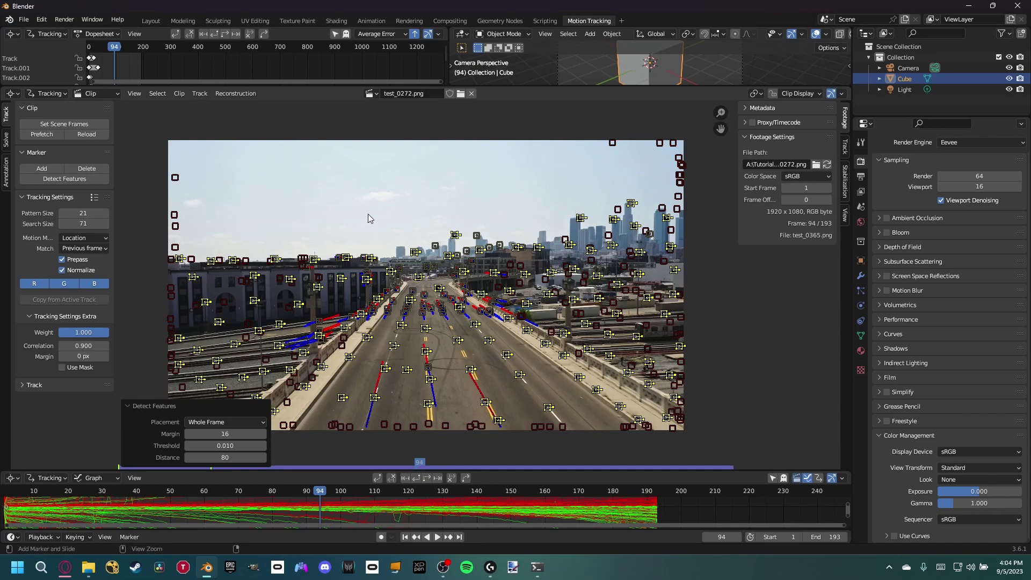
{"action": "key", "text": "ctrl+t"}
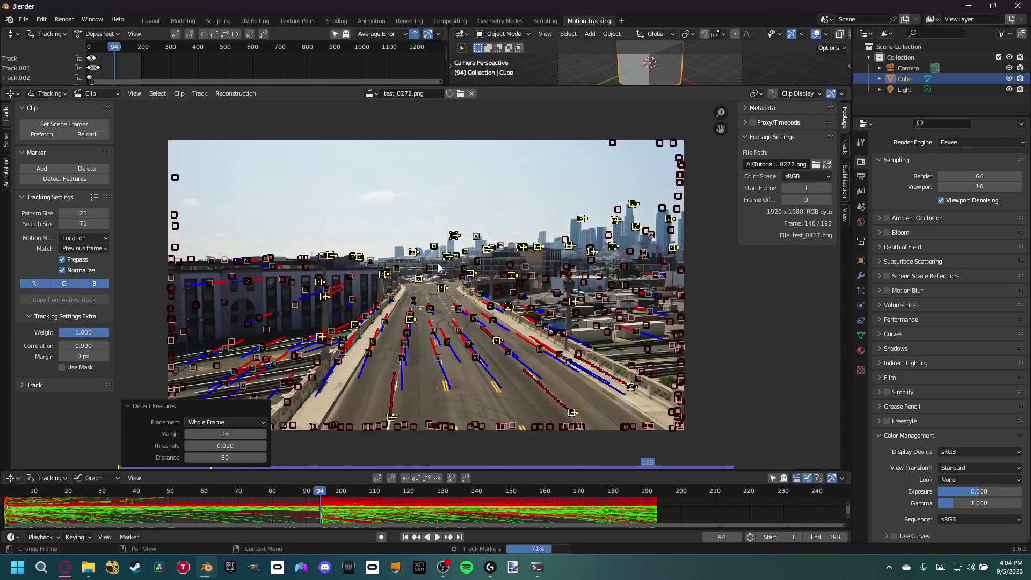
{"action": "left_click", "coordinate": [319, 492]}
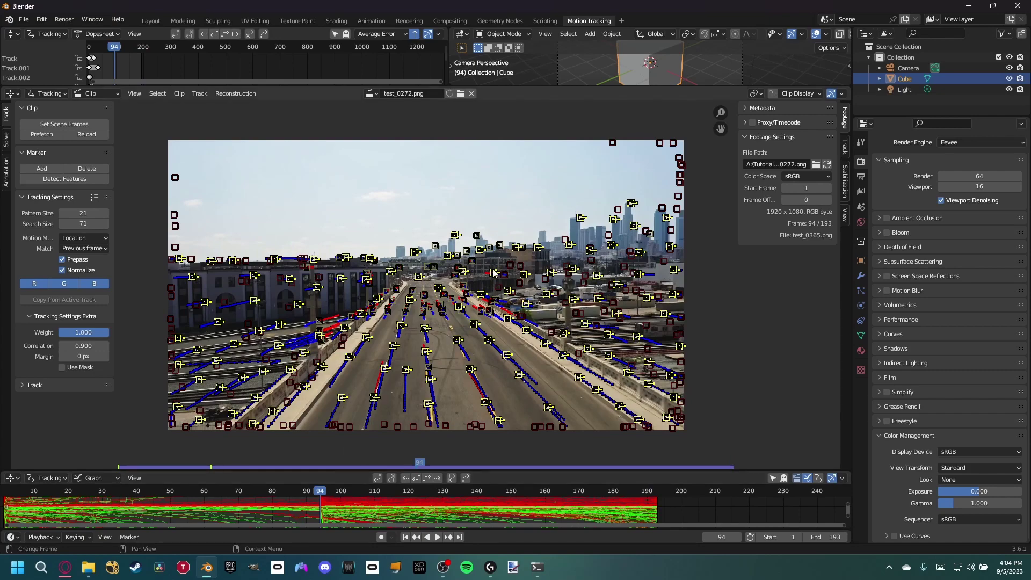
{"action": "key", "text": "shift+ctrl+t"}
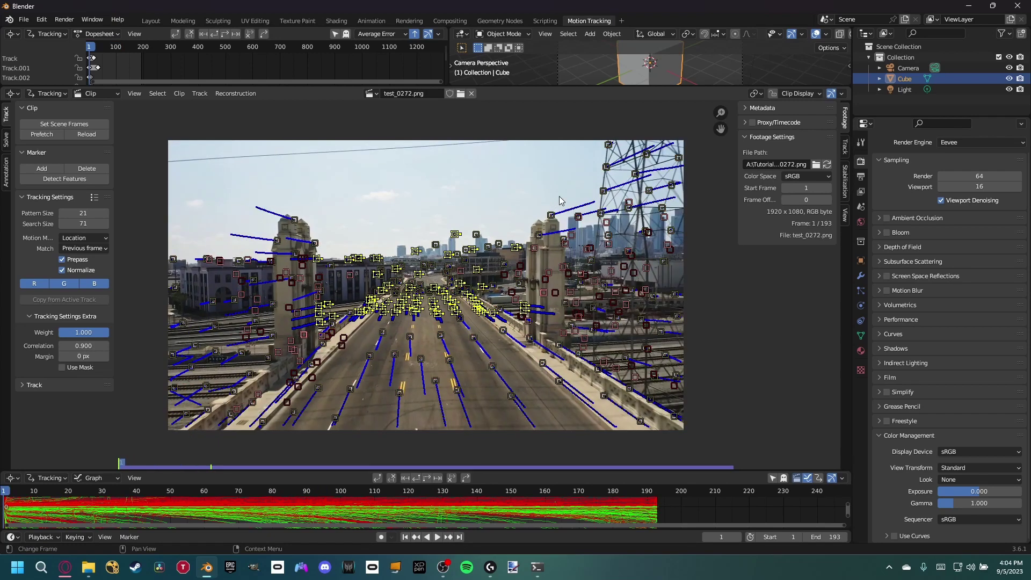
- Enlarge the tracking graph area and move the playhead to frame 35 near the curve spikes
{"action": "left_click_drag", "start_coordinate": [153, 505], "coordinate": [476, 526]}
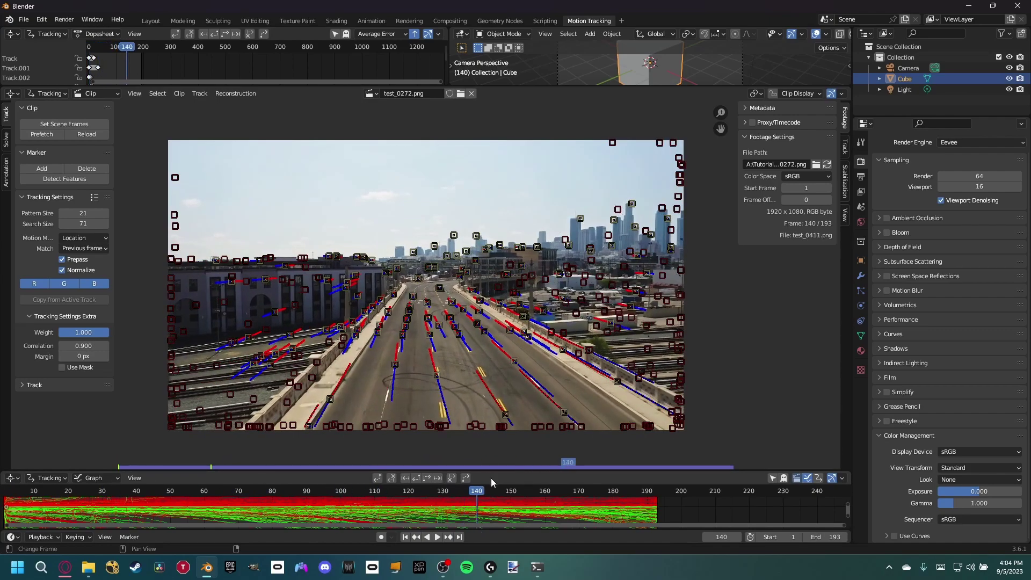
{"action": "left_click_drag", "start_coordinate": [502, 470], "coordinate": [503, 330]}
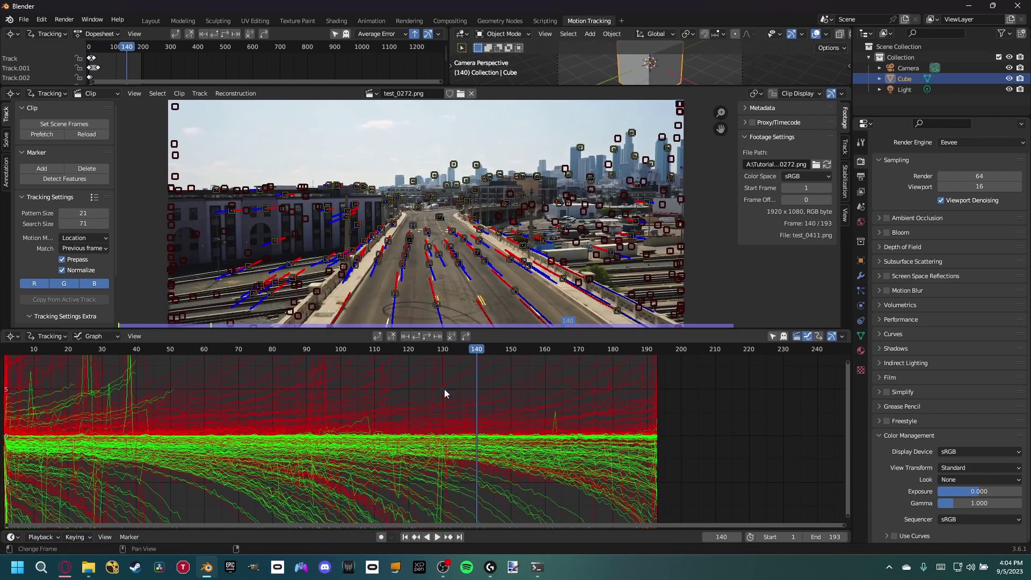
{"action": "middle_click_drag", "start_coordinate": [444, 389], "coordinate": [417, 439]}
{"action": "scroll", "coordinate": [417, 439], "scroll_direction": "down", "scroll_amount": 5}
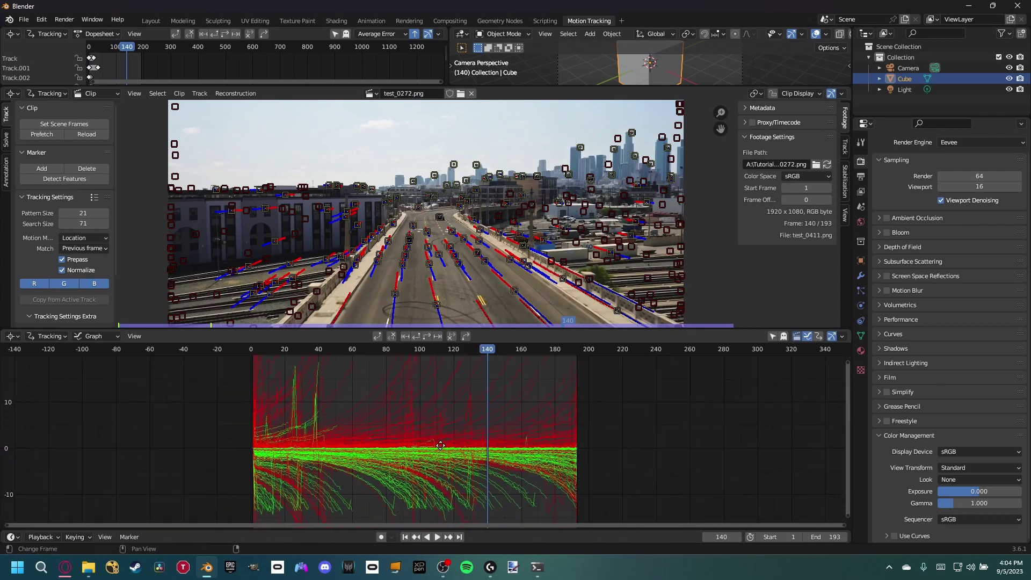
{"action": "middle_click_drag", "start_coordinate": [424, 425], "coordinate": [385, 392]}
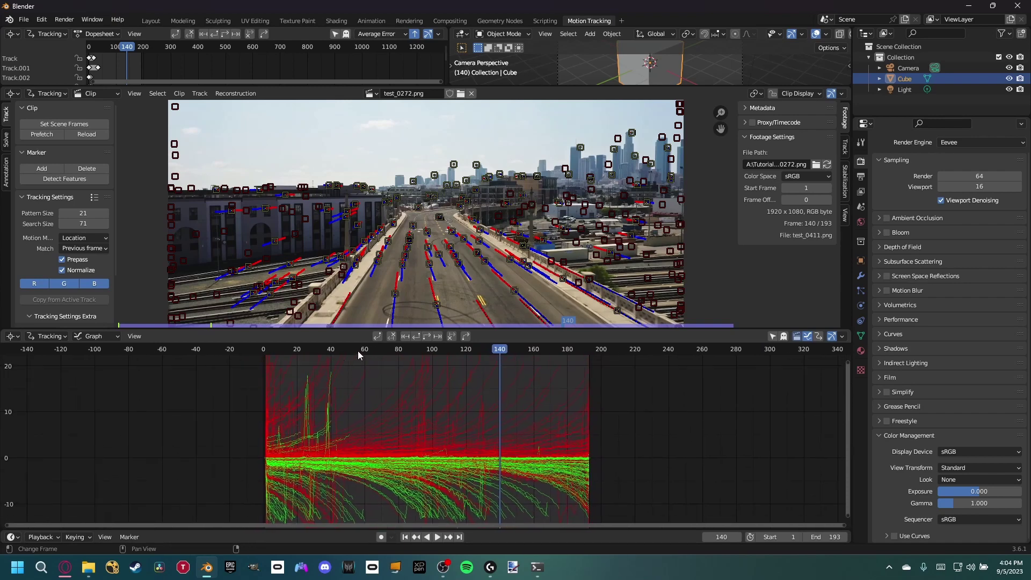
{"action": "left_click_drag", "start_coordinate": [357, 350], "coordinate": [325, 353]}
{"action": "middle_click_drag", "start_coordinate": [342, 467], "coordinate": [421, 459]}
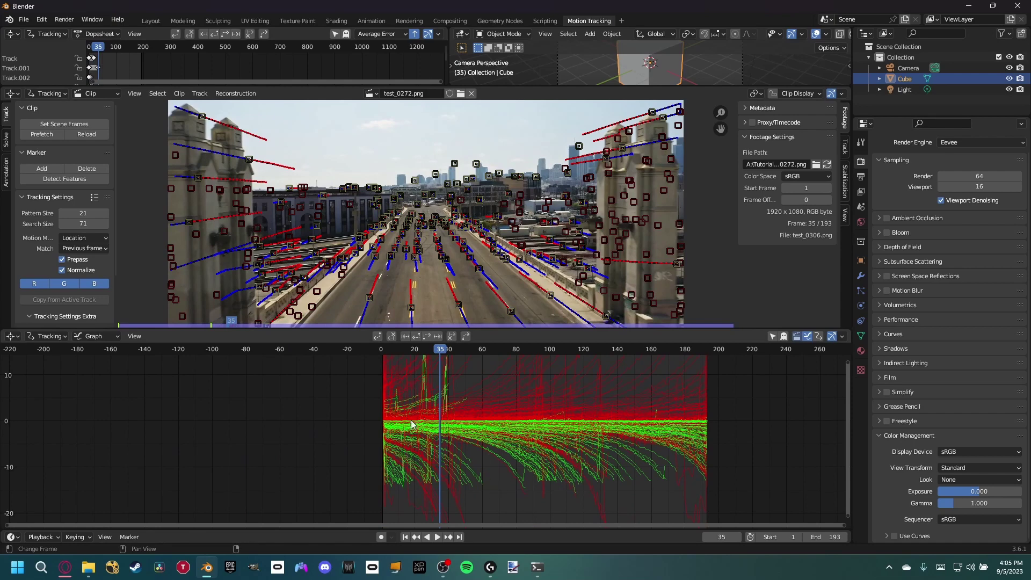
- Delete the tracks whose green curves spike sharply around frame 25 in the graph
{"action": "scroll", "coordinate": [413, 424], "scroll_direction": "up", "scroll_amount": 2}
{"action": "middle_click_drag", "start_coordinate": [432, 403], "coordinate": [424, 429]}
{"action": "scroll", "coordinate": [424, 429], "scroll_direction": "up", "scroll_amount": 1}
{"action": "left_click", "coordinate": [404, 374]}
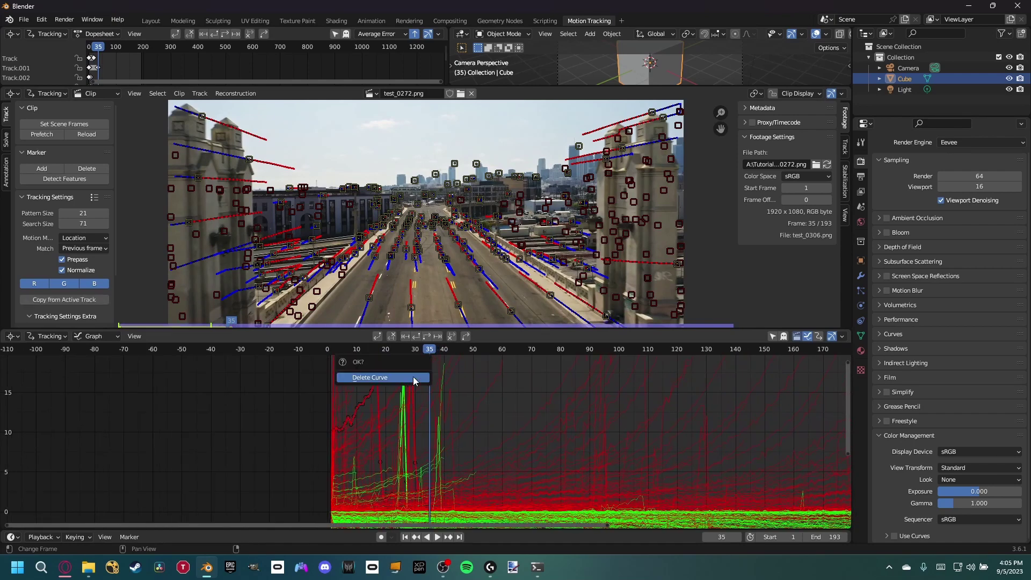
{"action": "left_click", "coordinate": [414, 376]}
{"action": "left_click", "coordinate": [398, 395]}
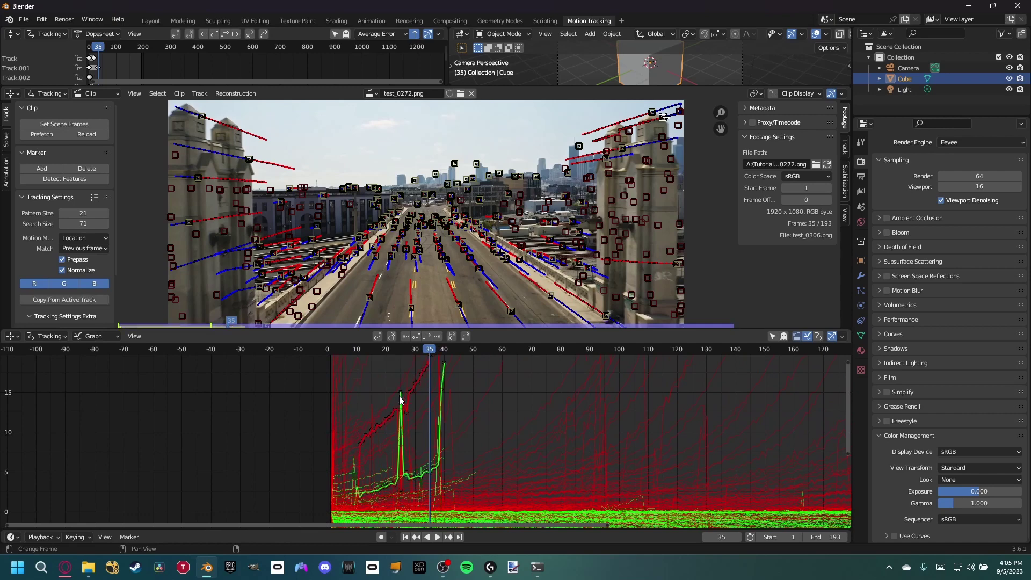
{"action": "key", "text": "x"}
{"action": "left_click", "coordinate": [398, 396]}
- Delete the tracks whose green curves spike around frame 38 in the graph
{"action": "key", "text": "x"}
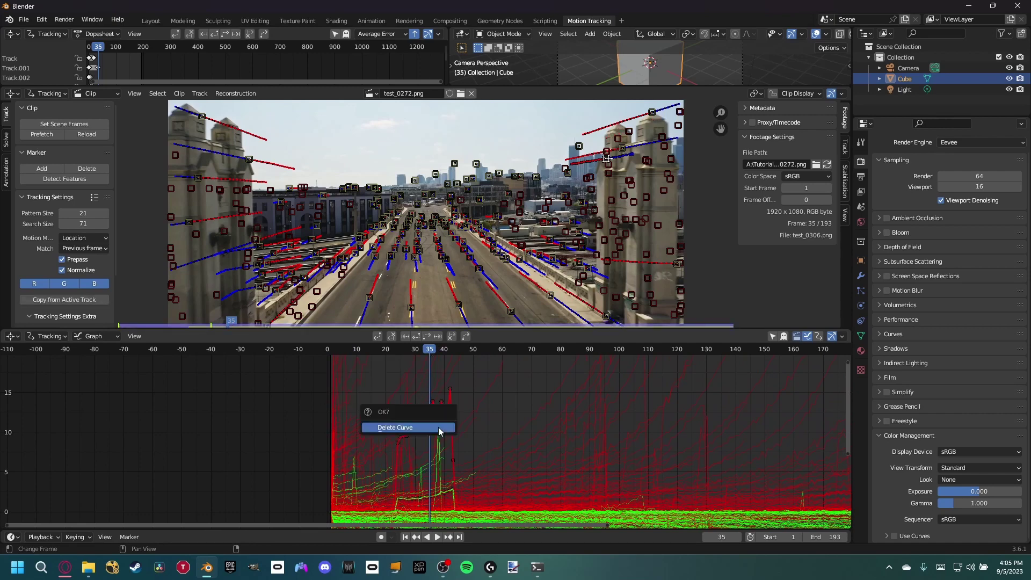
{"action": "left_click", "coordinate": [439, 427]}
{"action": "left_click", "coordinate": [438, 427]}
{"action": "key", "text": "x"}
{"action": "left_click", "coordinate": [438, 427]}
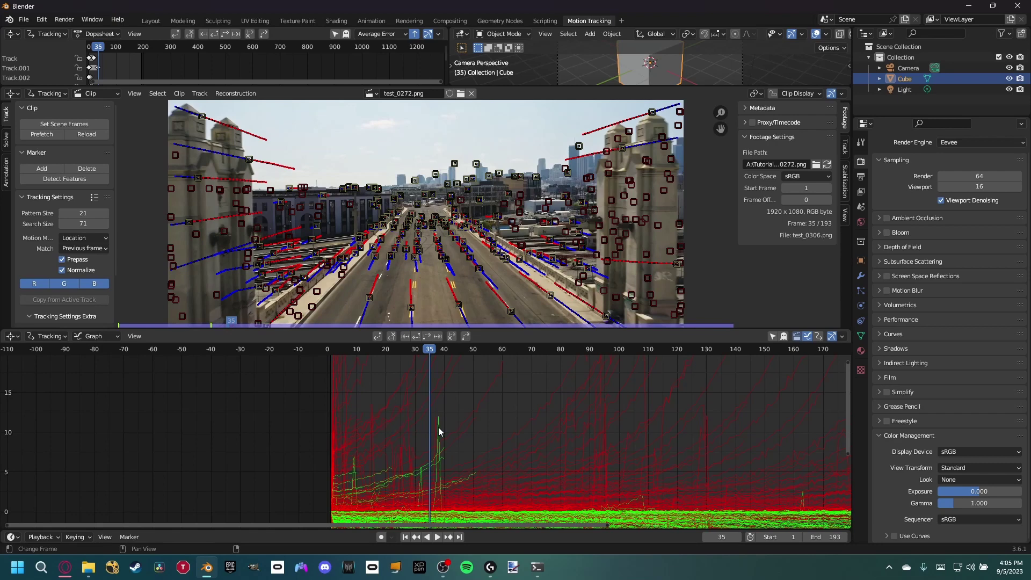
{"action": "left_click", "coordinate": [439, 427]}
{"action": "key", "text": "x"}
{"action": "left_click", "coordinate": [433, 427]}
- Delete the tracks whose curves spike near frames 9 and 32, and enlarge the clip view area again
{"action": "left_click", "coordinate": [356, 474]}
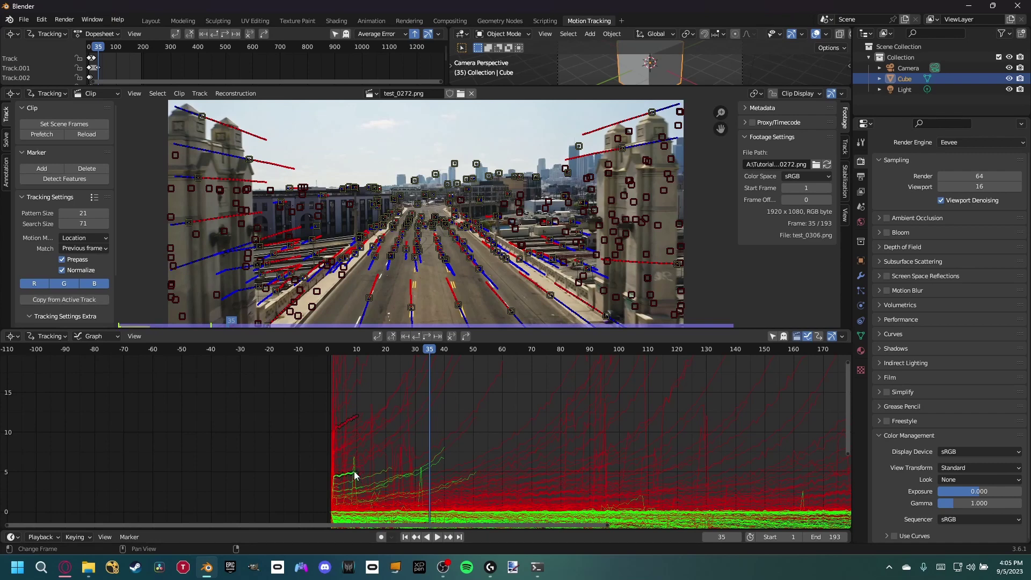
{"action": "scroll", "coordinate": [353, 472], "scroll_direction": "up", "scroll_amount": 3}
{"action": "scroll", "coordinate": [425, 431], "scroll_direction": "up", "scroll_amount": 2}
{"action": "left_click", "coordinate": [420, 433]}
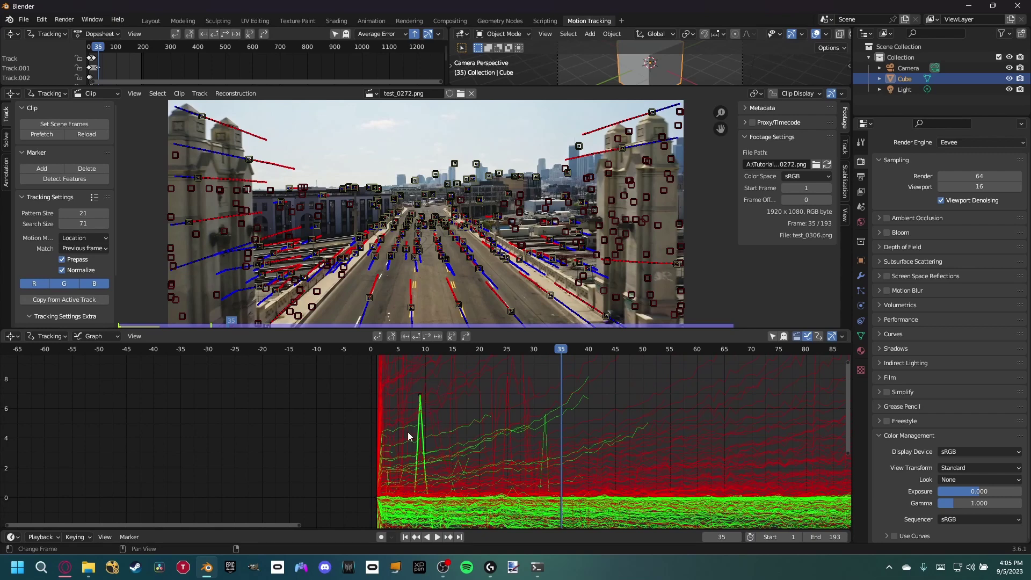
{"action": "key", "text": "x"}
{"action": "left_click", "coordinate": [420, 389]}
{"action": "left_click", "coordinate": [545, 433]}
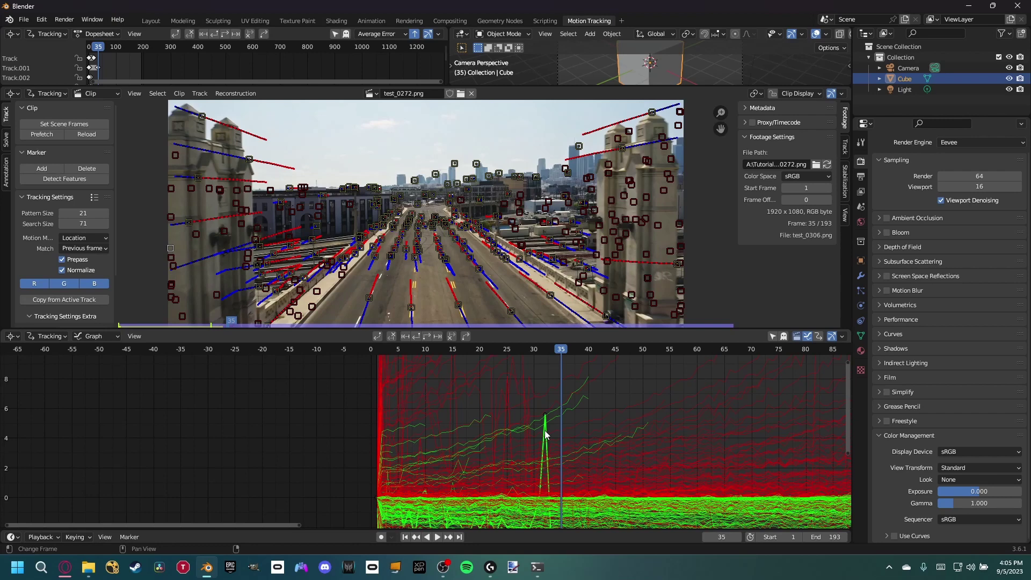
{"action": "key", "text": "x"}
{"action": "left_click", "coordinate": [536, 425]}
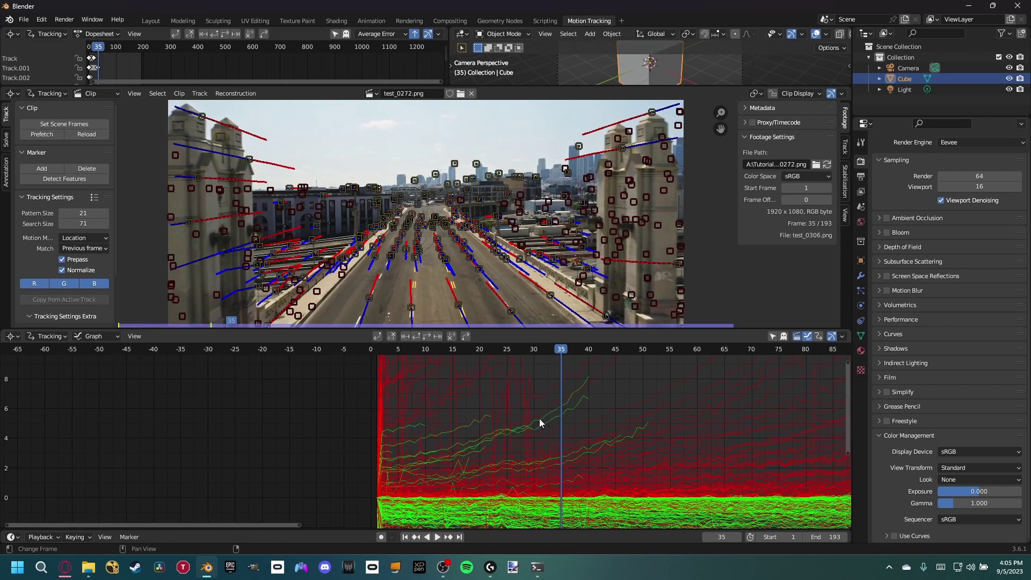
{"action": "middle_click_drag", "start_coordinate": [605, 427], "coordinate": [343, 492]}
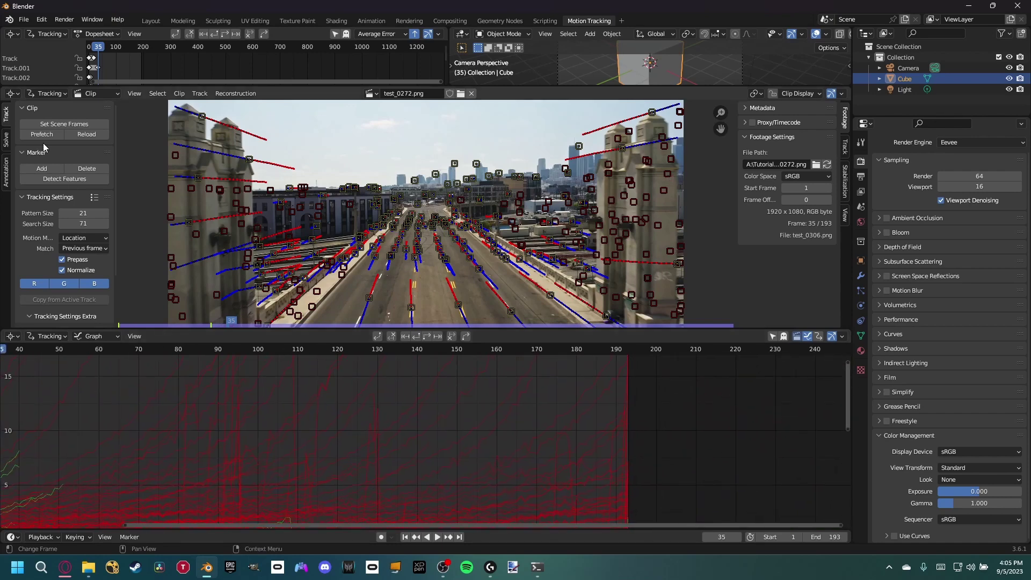
{"action": "left_click_drag", "start_coordinate": [510, 327], "coordinate": [524, 372]}
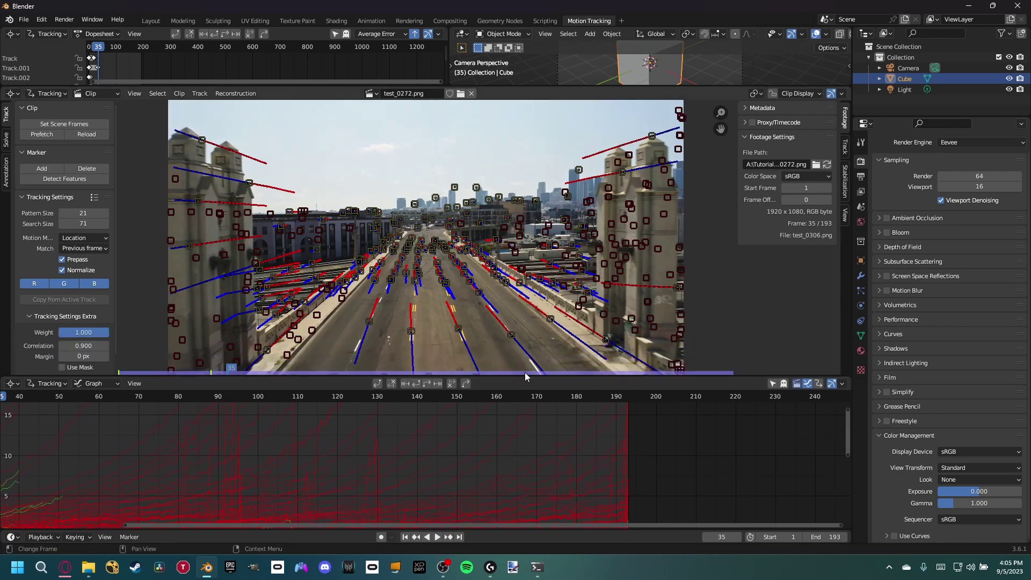
- Set the camera solve's Keyframe A to 80 and Keyframe B to 140
{"action": "left_click", "coordinate": [7, 140]}
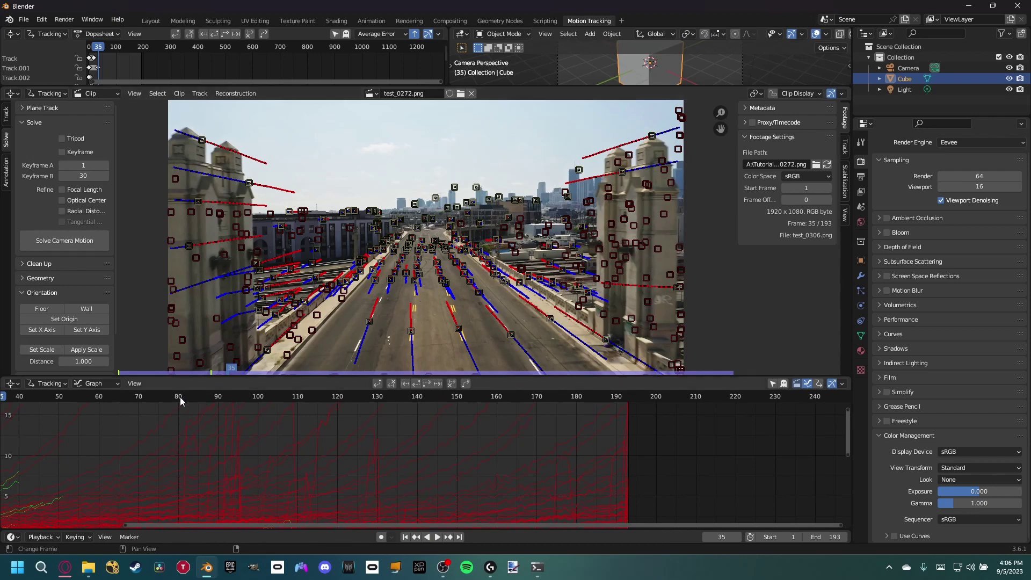
{"action": "mouse_move", "coordinate": [178, 398]}
{"action": "left_mouse_down"}
{"action": "mouse_move", "coordinate": [298, 410]}
{"action": "mouse_move", "coordinate": [417, 404]}
{"action": "mouse_move", "coordinate": [181, 401]}
{"action": "left_mouse_up"}
{"action": "left_click", "coordinate": [78, 164]}
{"action": "type", "text": "80"}
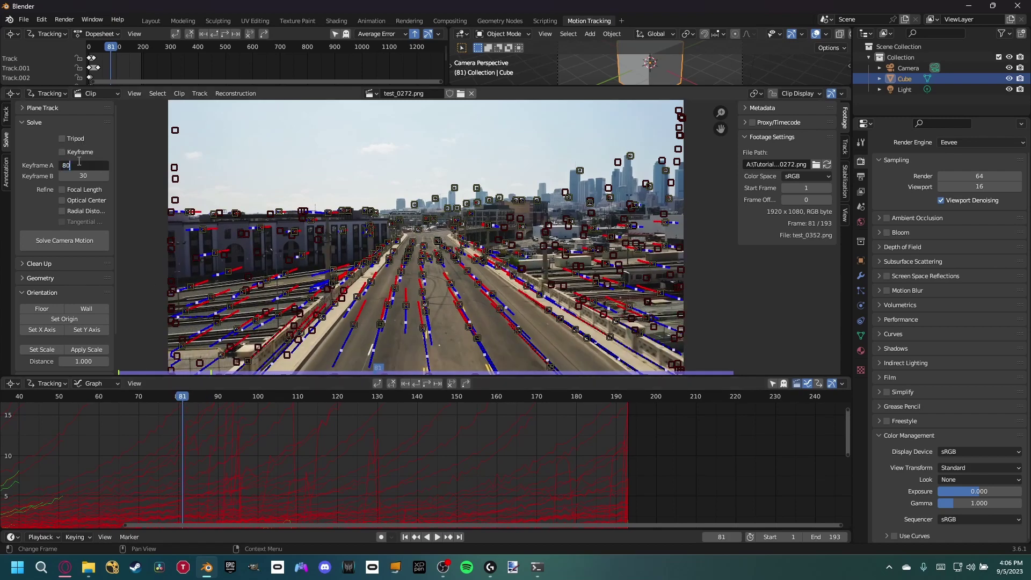
{"action": "key", "text": "Return"}
{"action": "left_click", "coordinate": [87, 176]}
{"action": "type", "text": "120"}
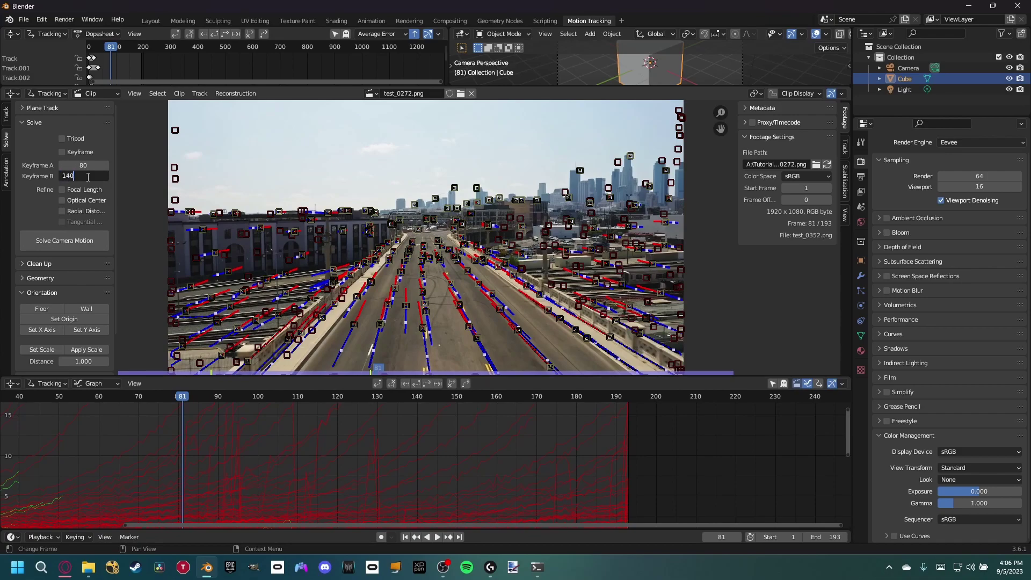
{"action": "key", "text": "Return"}
- Enable refinement of focal length, optical center and radial distortion for the camera solve
{"action": "left_click_drag", "start_coordinate": [185, 401], "coordinate": [274, 404]}
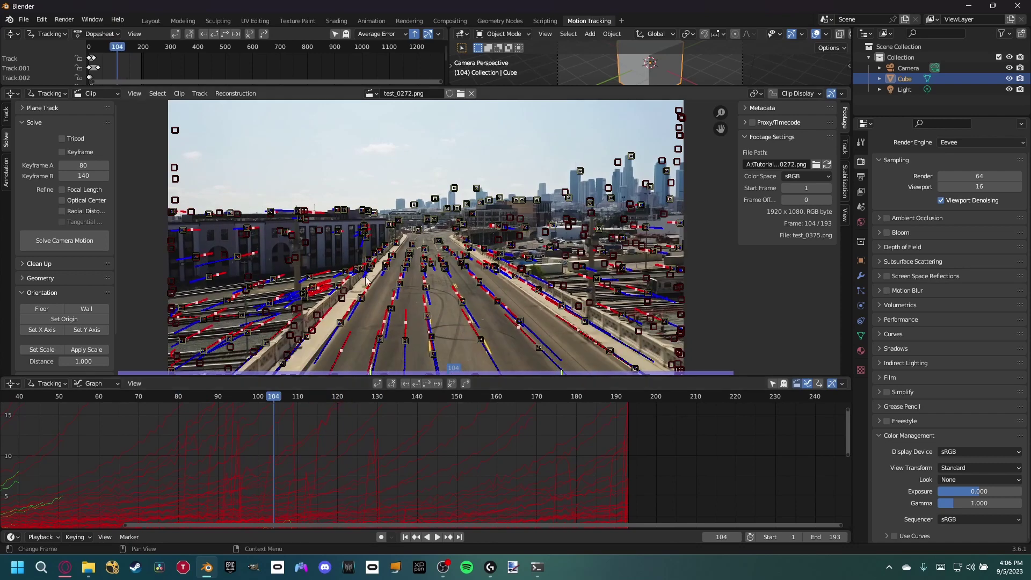
{"action": "left_click", "coordinate": [62, 189]}
{"action": "left_click_drag", "start_coordinate": [66, 201], "coordinate": [66, 211]}
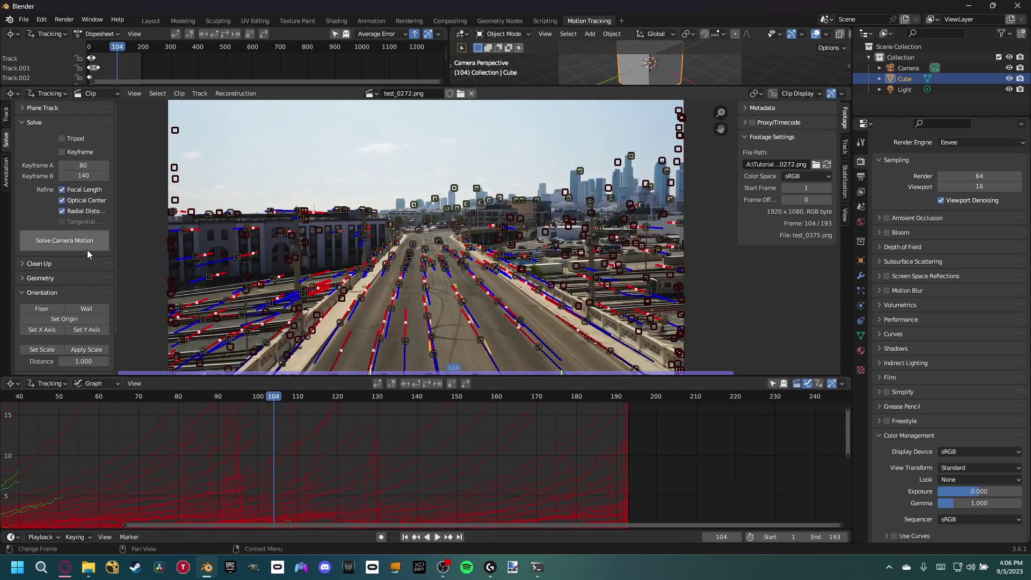
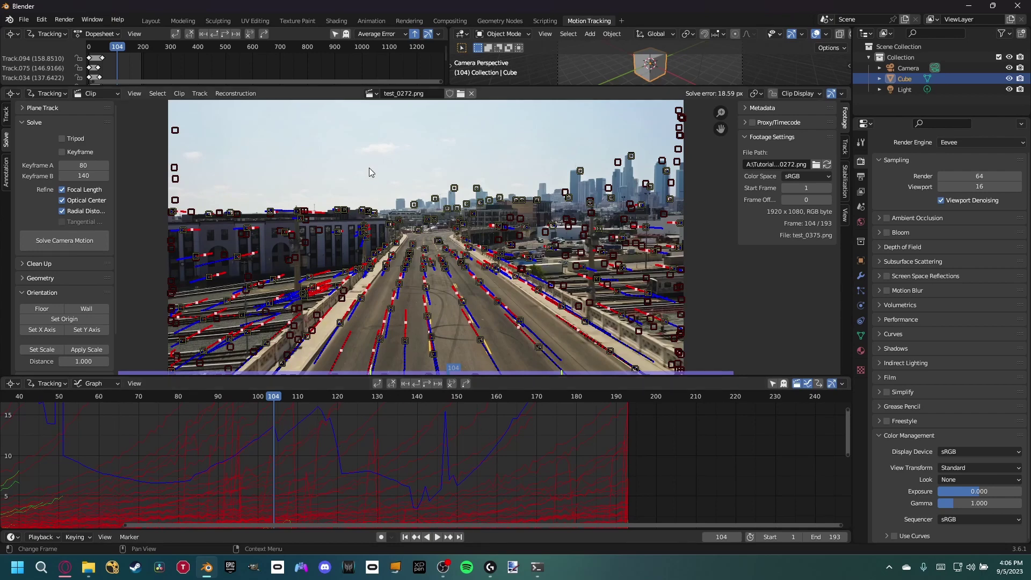
- Delete the tracks selected by Clean Tracks at a reprojection error of 19.550, and solve the camera motion again
{"action": "left_click", "coordinate": [27, 264]}
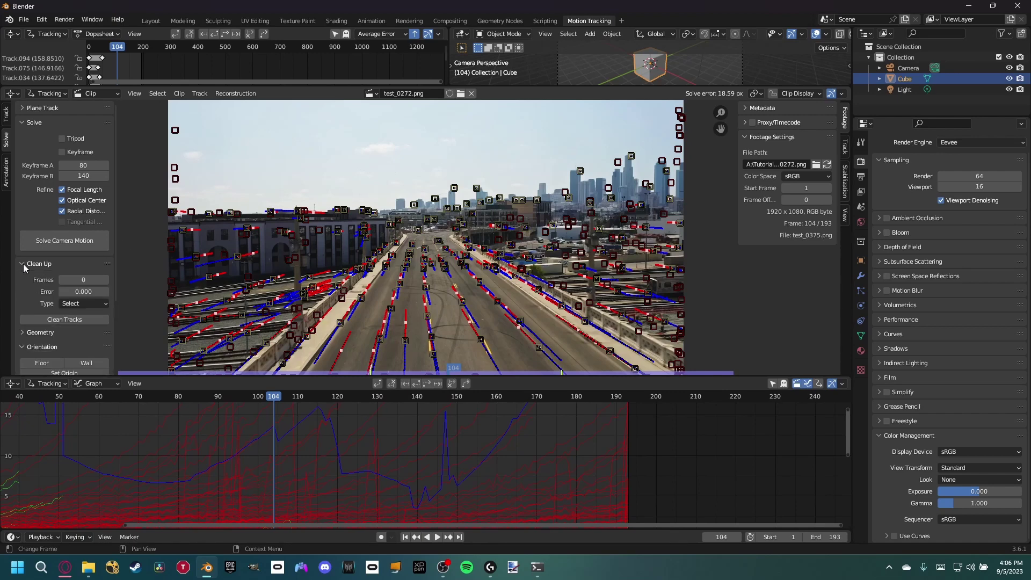
{"action": "left_click", "coordinate": [64, 319]}
{"action": "left_click_drag", "start_coordinate": [217, 352], "coordinate": [283, 351]}
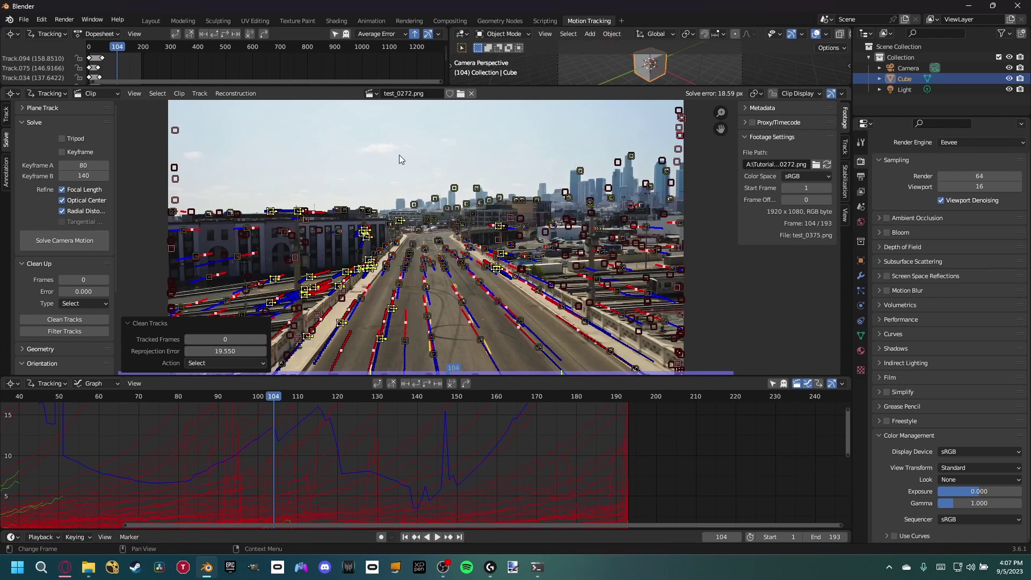
{"action": "key", "text": "x"}
{"action": "left_click", "coordinate": [391, 186]}
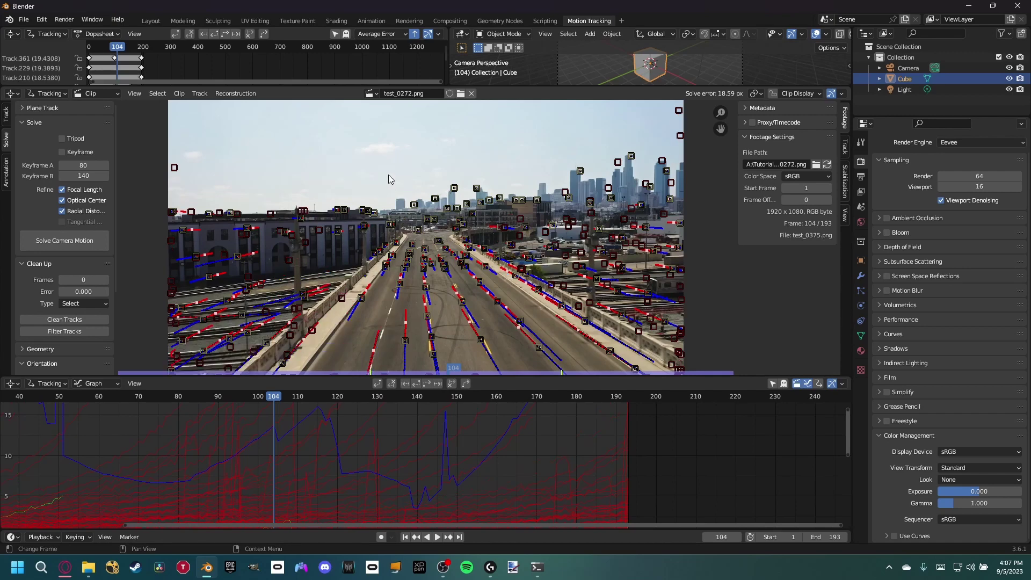
{"action": "left_click", "coordinate": [64, 240]}
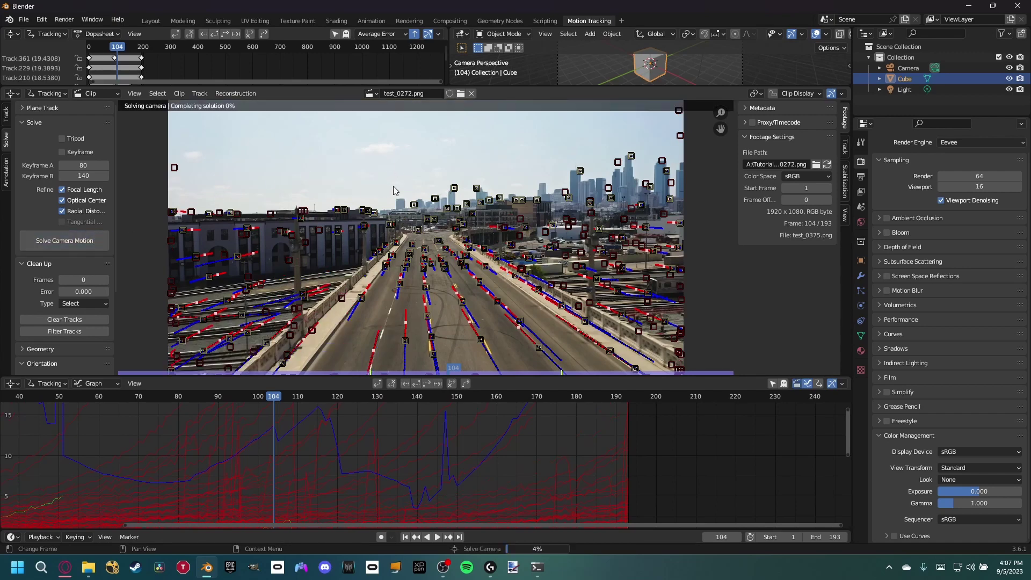
{"action": "middle_click_drag", "start_coordinate": [68, 480], "coordinate": [25, 490]}
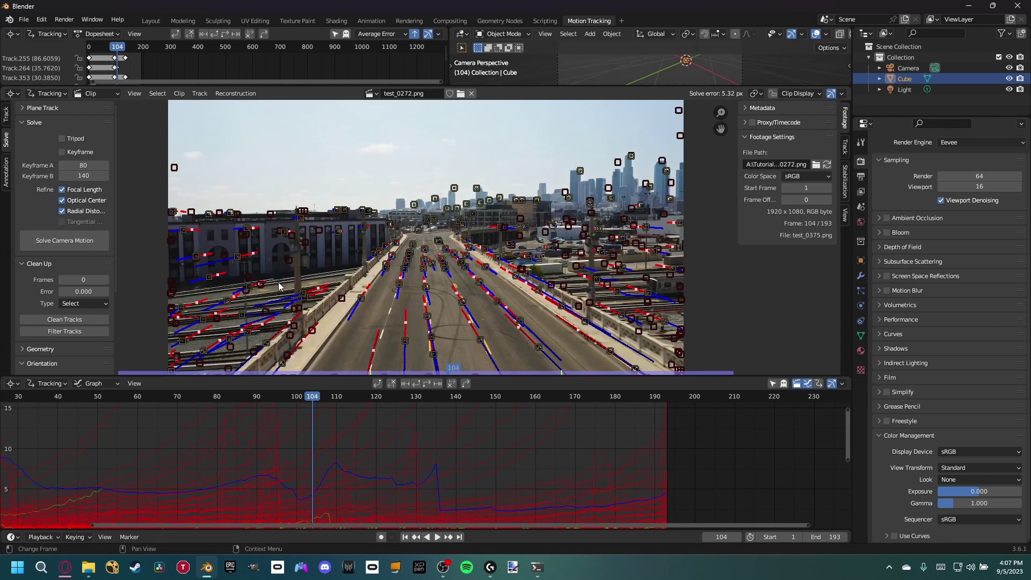
- Delete the tracks selected by Clean Tracks at a reprojection error of 4.630, and re-solve the camera motion
{"action": "left_click", "coordinate": [72, 319]}
{"action": "mouse_move", "coordinate": [220, 350]}
{"action": "left_mouse_down"}
{"action": "mouse_move", "coordinate": [252, 350]}
{"action": "mouse_move", "coordinate": [231, 351]}
{"action": "left_mouse_up"}
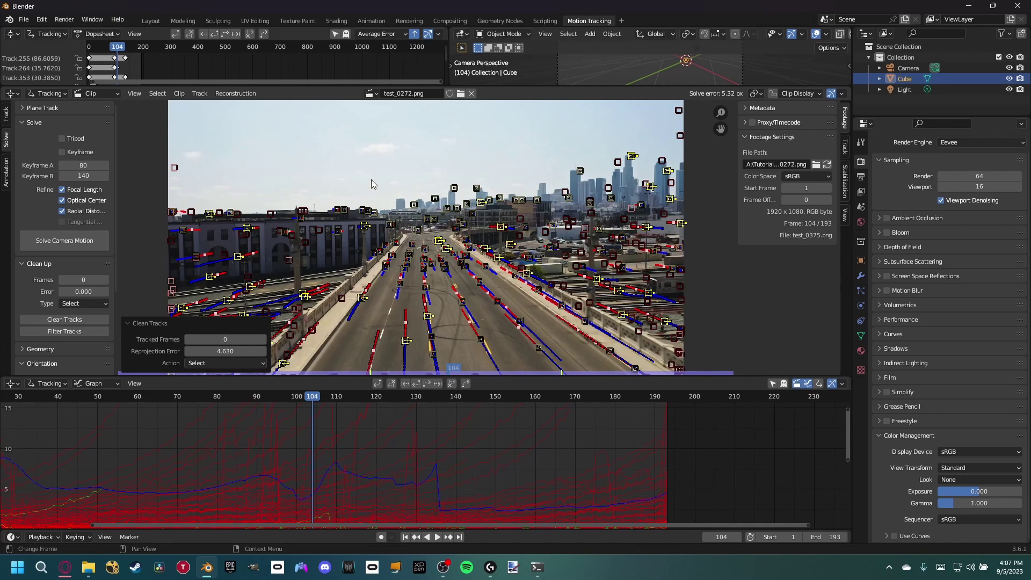
{"action": "key", "text": "Delete"}
{"action": "left_click", "coordinate": [67, 241]}
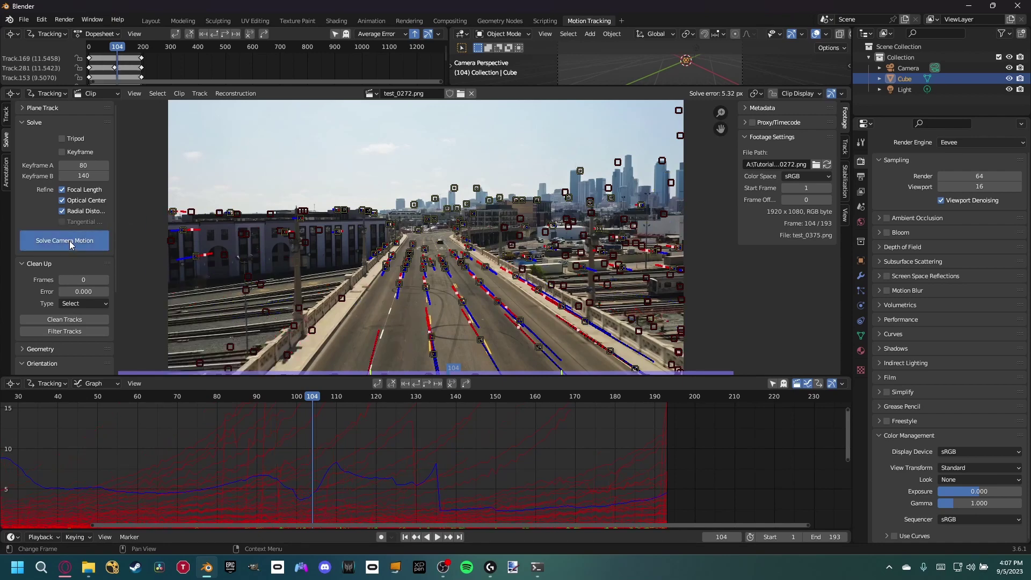
{"action": "key", "text": "Home"}
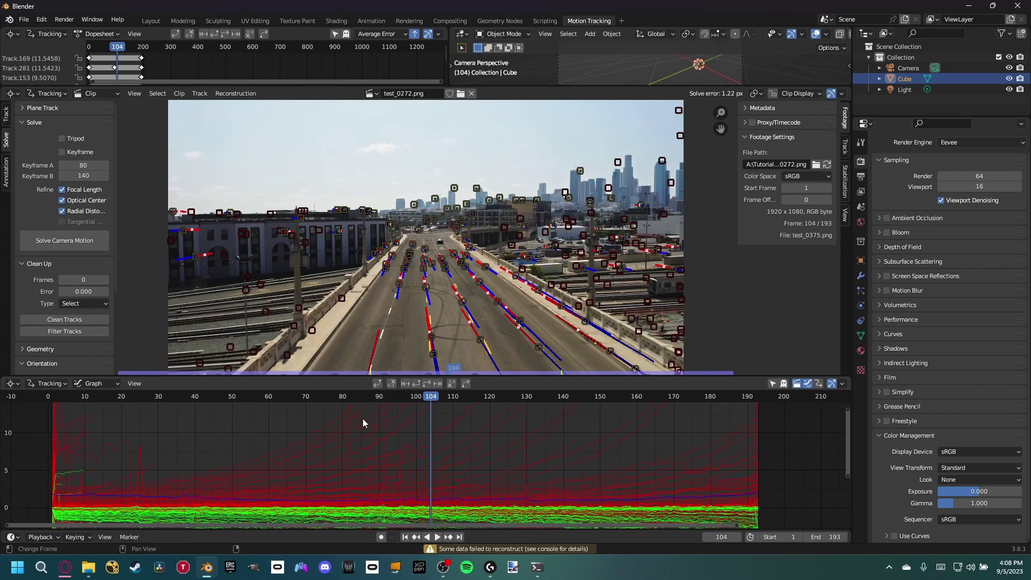
{"action": "left_click_drag", "start_coordinate": [291, 397], "coordinate": [585, 436]}
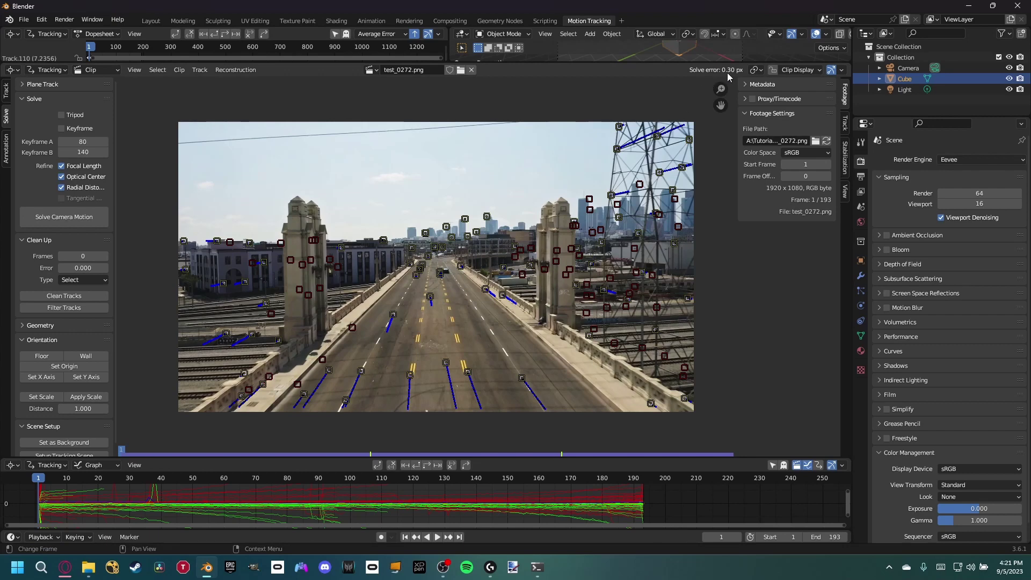
- Set the tracked clip as the camera background and set up the tracking scene
{"action": "middle_click_drag", "start_coordinate": [523, 174], "coordinate": [554, 183]}
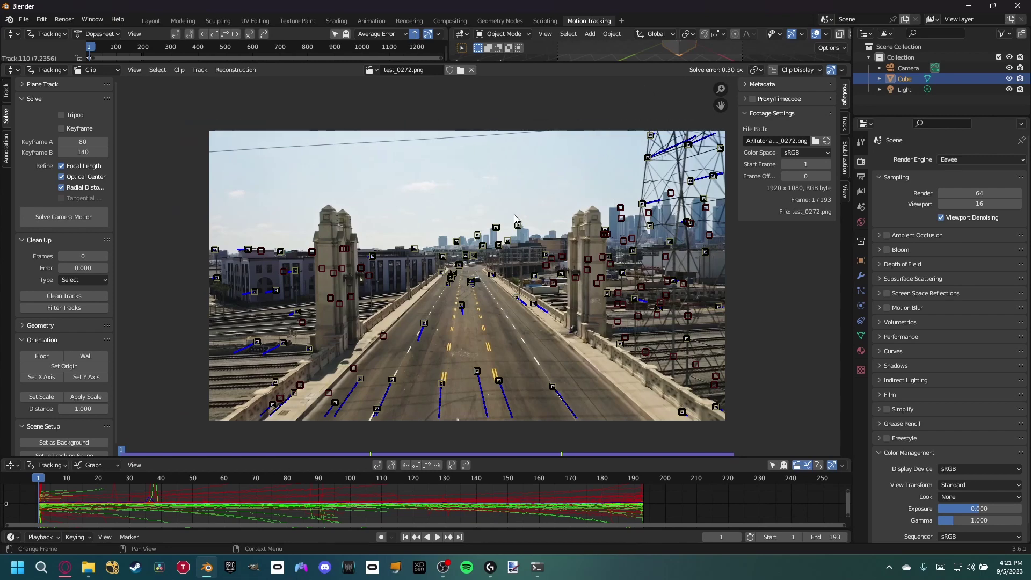
{"action": "scroll", "coordinate": [62, 425], "scroll_direction": "down", "scroll_amount": 1}
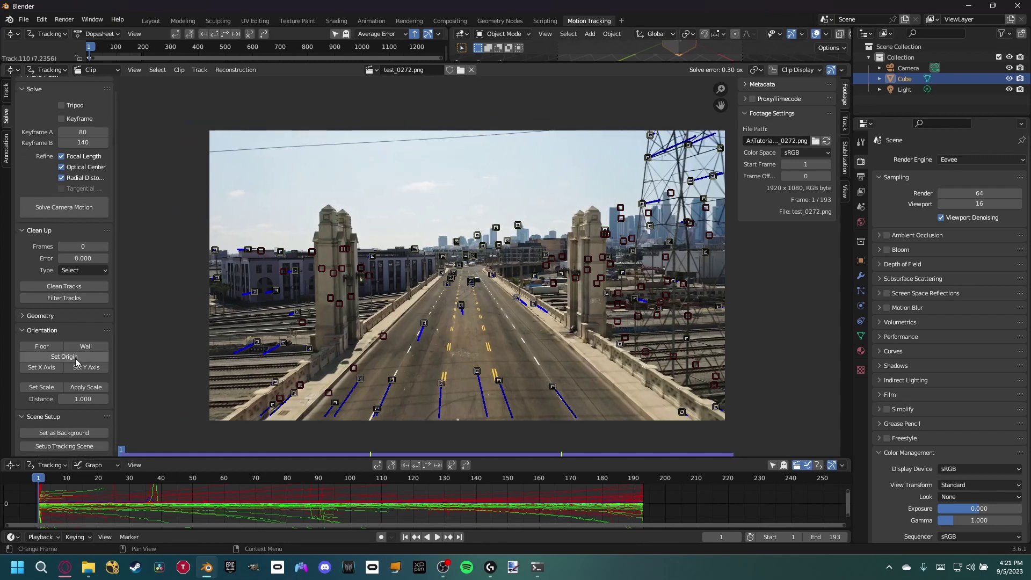
{"action": "left_click", "coordinate": [60, 434]}
{"action": "left_click", "coordinate": [62, 446]}
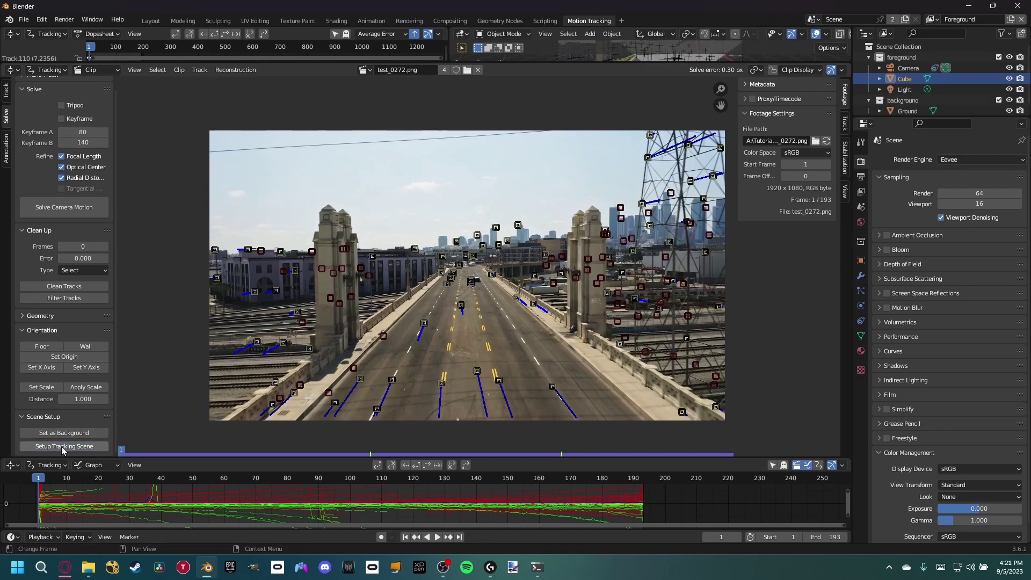
- Join the Dope Sheet area into the 3D viewport and resize the viewport above the clip editor
{"action": "left_click_drag", "start_coordinate": [596, 64], "coordinate": [591, 259]}
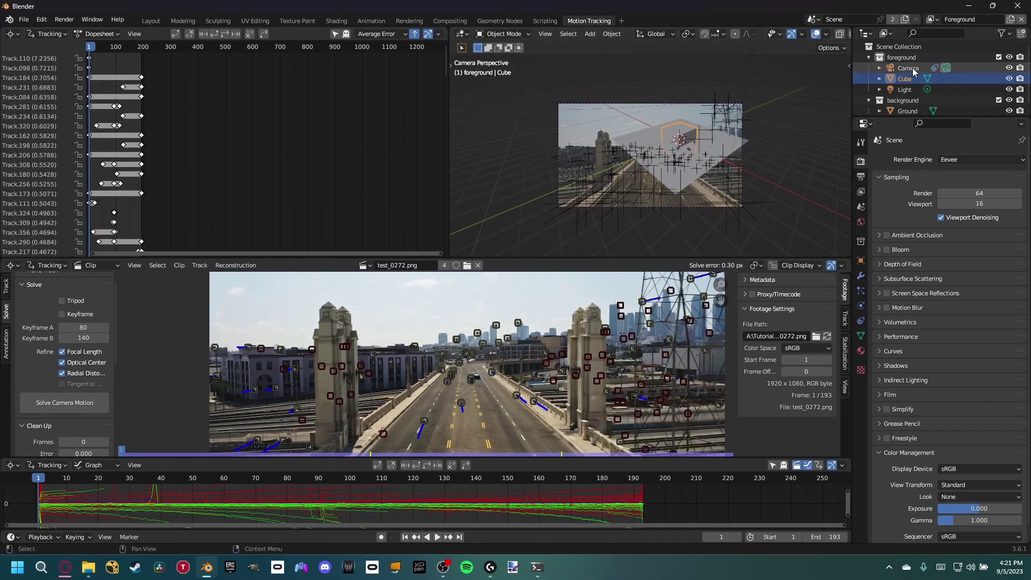
{"action": "right_click", "coordinate": [449, 182]}
{"action": "left_click", "coordinate": [424, 207]}
{"action": "left_click", "coordinate": [349, 187]}
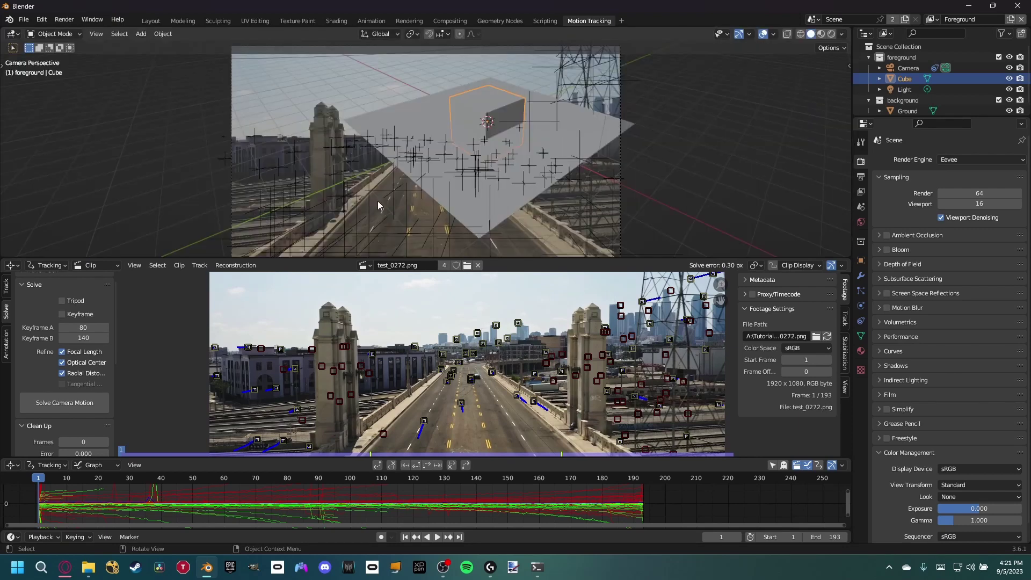
{"action": "left_click_drag", "start_coordinate": [456, 255], "coordinate": [459, 226]}
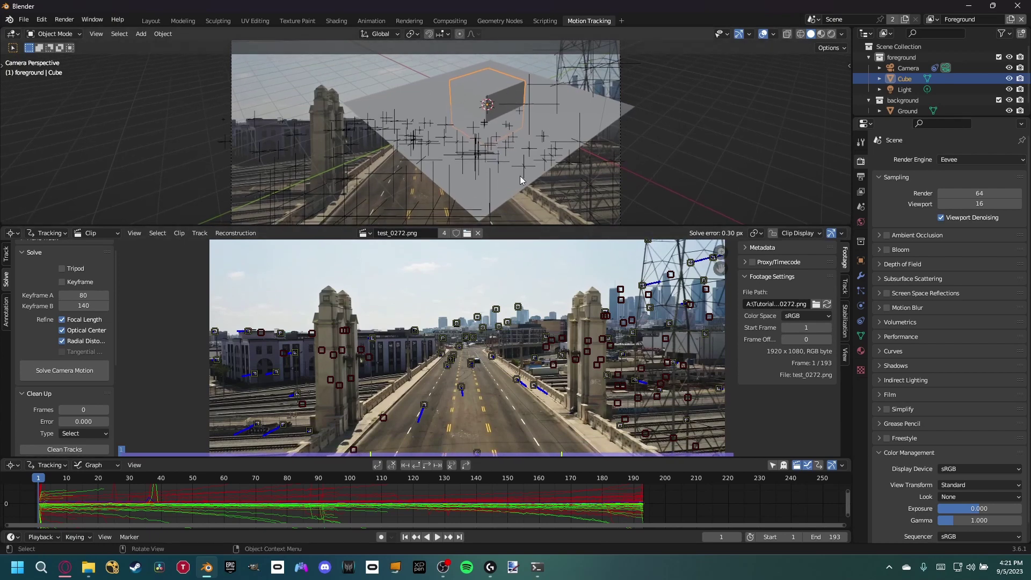
- Set the floor plane from three road tracks: the far and near left-lane tracks and the one beside the yellow centre lines
{"action": "scroll", "coordinate": [85, 395], "scroll_direction": "down", "scroll_amount": 7}
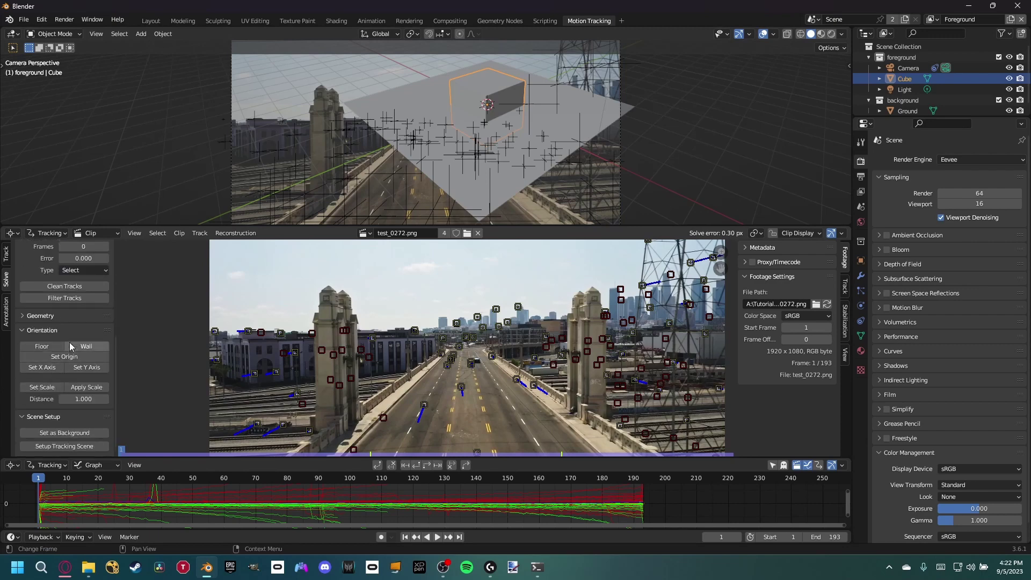
{"action": "scroll", "coordinate": [437, 407], "scroll_direction": "up", "scroll_amount": 2}
{"action": "middle_click_drag", "start_coordinate": [437, 407], "coordinate": [435, 311]}
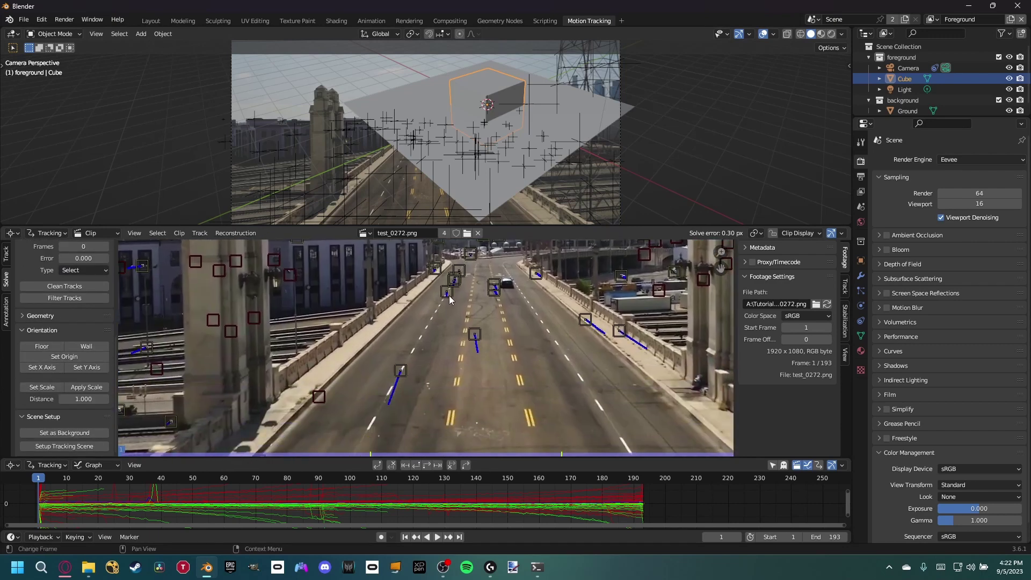
{"action": "left_click", "coordinate": [449, 292]}
{"action": "left_click", "coordinate": [402, 371], "text": "shift"}
{"action": "left_click", "coordinate": [476, 335], "text": "shift"}
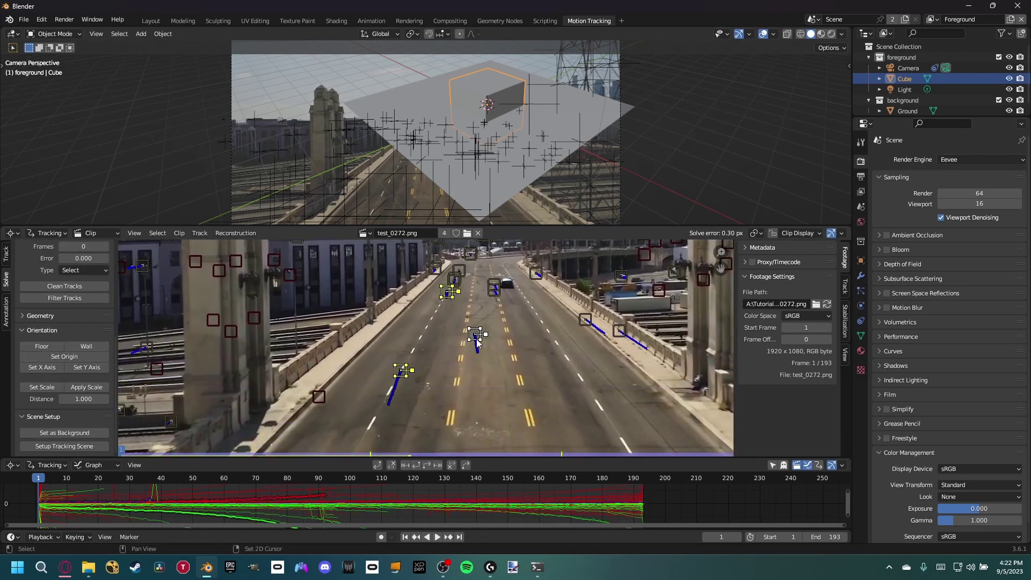
{"action": "left_click", "coordinate": [43, 347]}
{"action": "scroll", "coordinate": [502, 108], "scroll_direction": "down", "scroll_amount": 4}
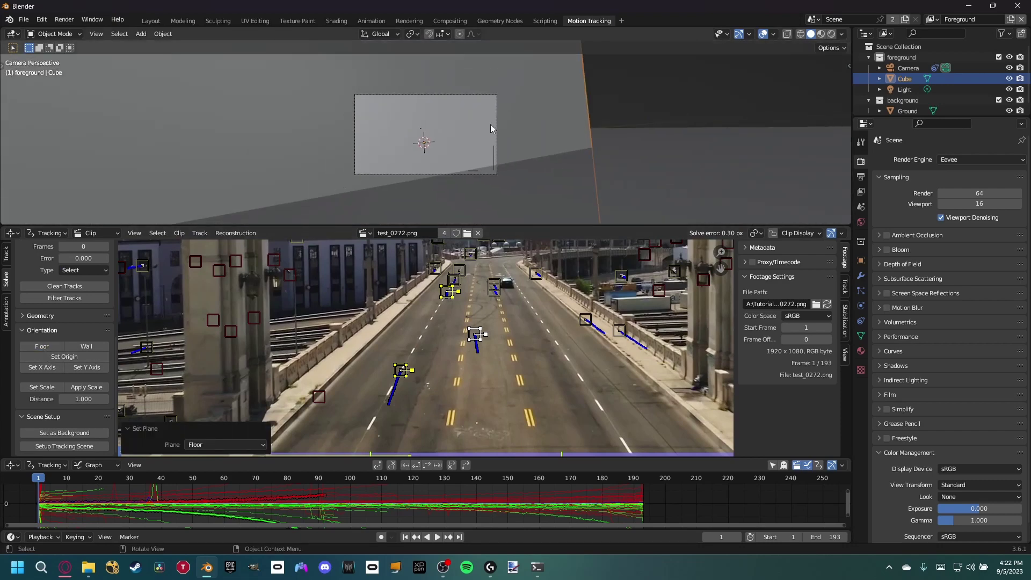
{"action": "scroll", "coordinate": [492, 129], "scroll_direction": "up", "scroll_amount": 1}
- Set the scene scale to a distance of 4.710 between the near left-lane track and the track beside the yellow centre lines
{"action": "left_click", "coordinate": [449, 291], "text": "shift"}
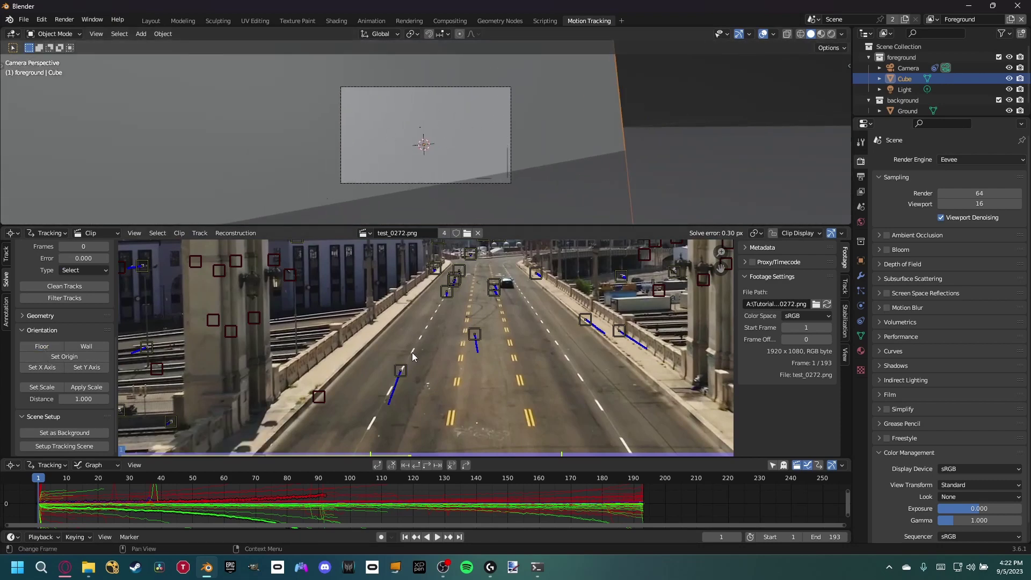
{"action": "left_click", "coordinate": [42, 388]}
{"action": "left_click_drag", "start_coordinate": [226, 444], "coordinate": [287, 444]}
{"action": "scroll", "coordinate": [445, 181], "scroll_direction": "up", "scroll_amount": 5}
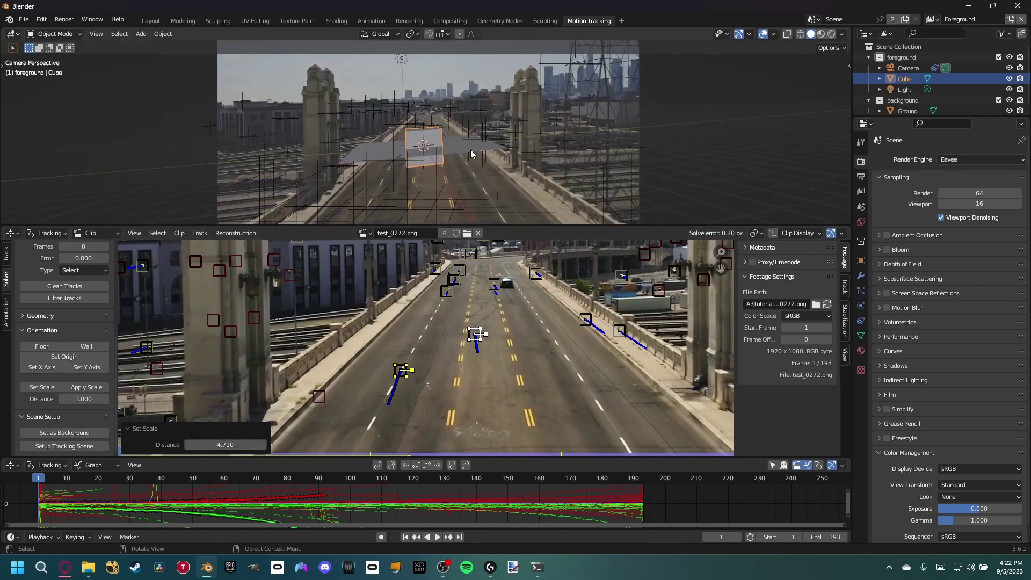
- Set the scene origin at the near left-lane track and the X axis through the far left-lane track
{"action": "left_click", "coordinate": [427, 366]}
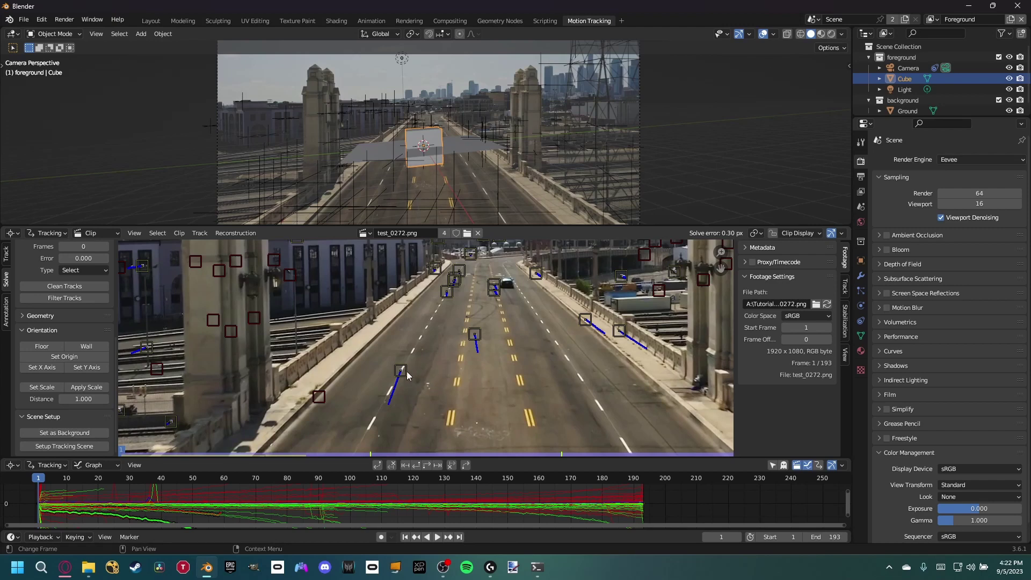
{"action": "left_click", "coordinate": [407, 372]}
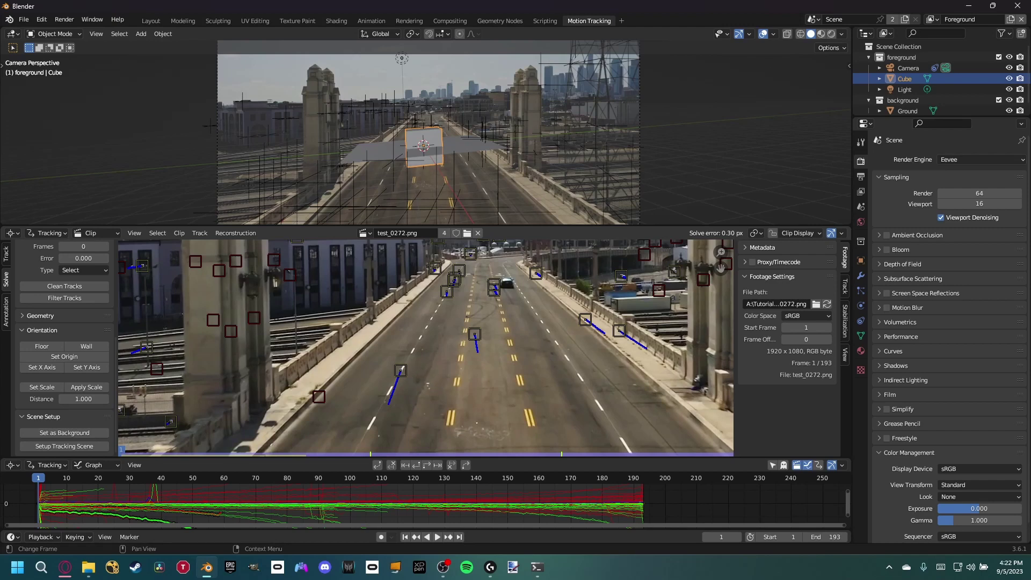
{"action": "left_click", "coordinate": [74, 358]}
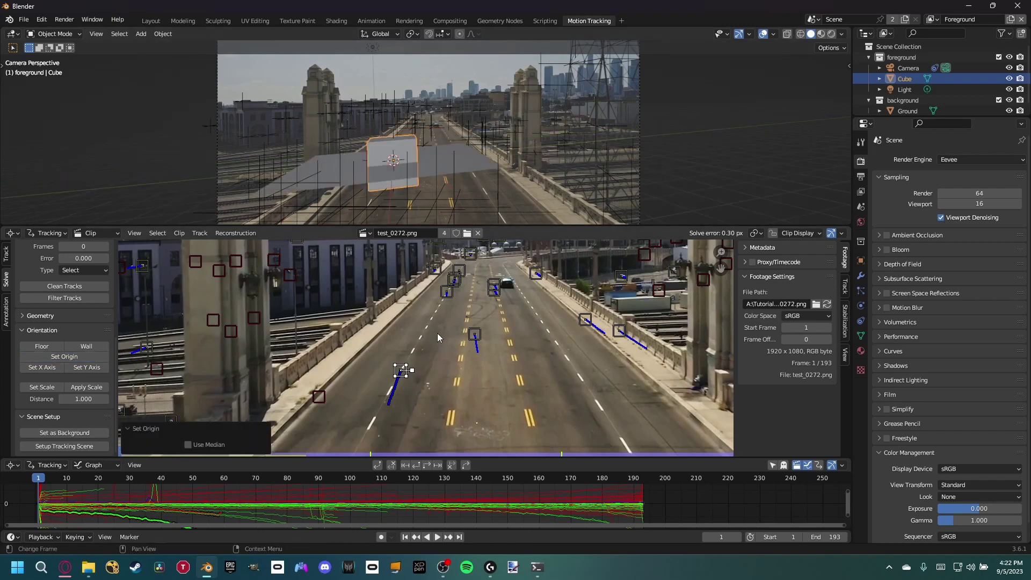
{"action": "left_click", "coordinate": [448, 294]}
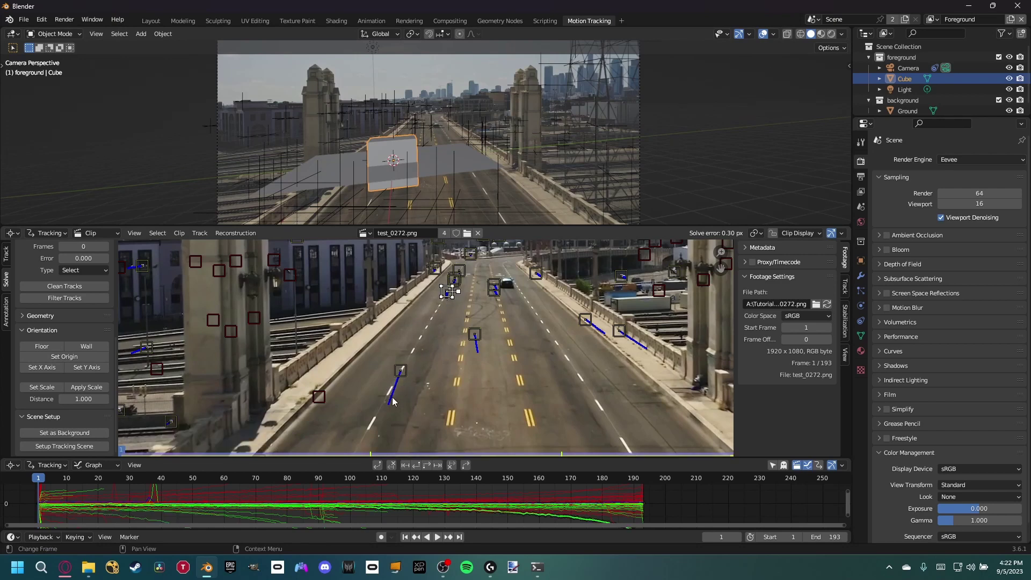
{"action": "left_click", "coordinate": [54, 368]}
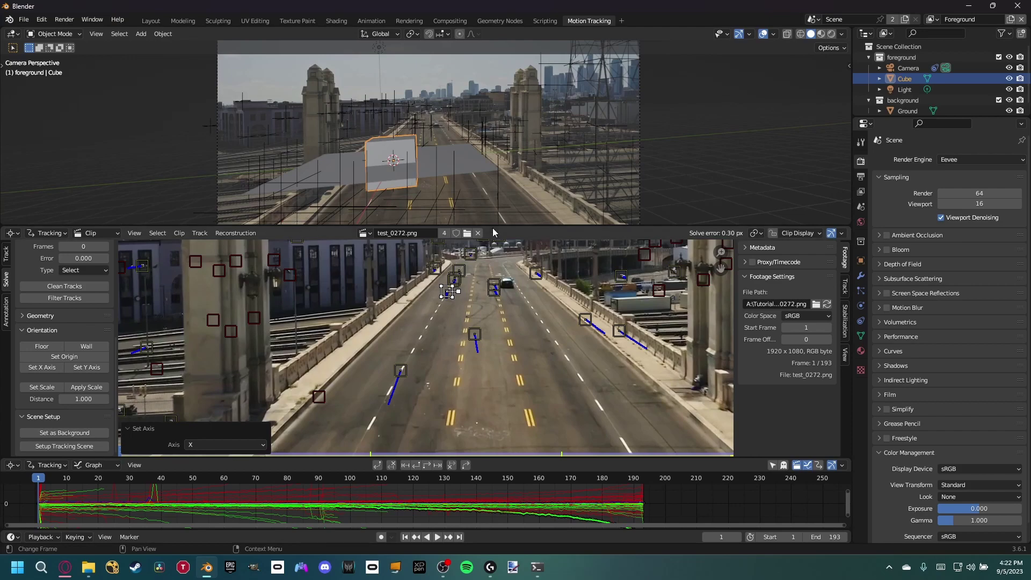
- Enlarge the 3D viewport temporarily and examine how the cube and ground plane align with the bridge road
{"action": "left_click_drag", "start_coordinate": [424, 226], "coordinate": [425, 335]}
{"action": "scroll", "coordinate": [379, 214], "scroll_direction": "up", "scroll_amount": 5}
{"action": "scroll", "coordinate": [397, 217], "scroll_direction": "down", "scroll_amount": 4}
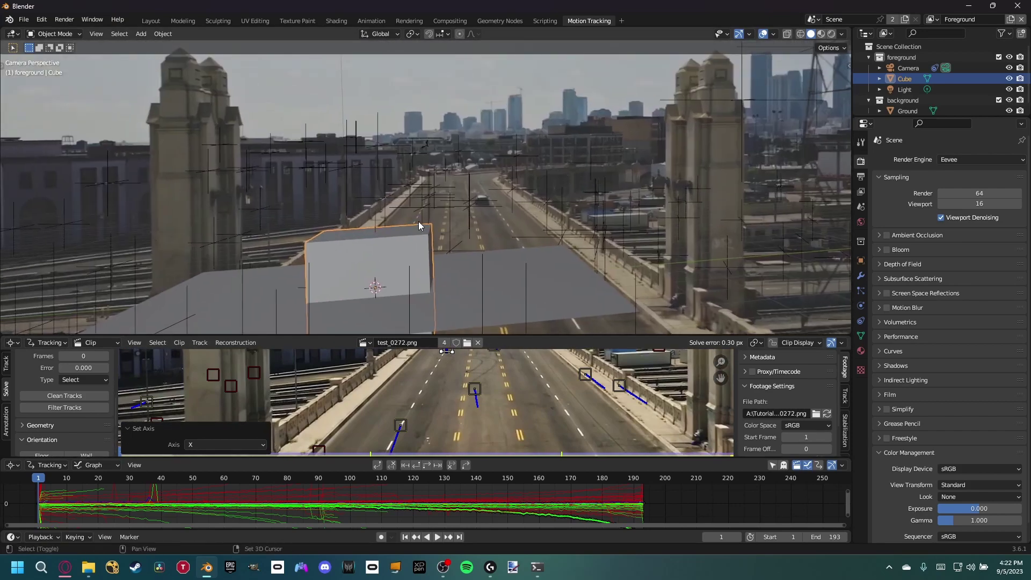
{"action": "scroll", "coordinate": [423, 238], "scroll_direction": "up", "scroll_amount": 5}
{"action": "middle_click_drag", "start_coordinate": [422, 238], "coordinate": [423, 201], "text": "shift"}
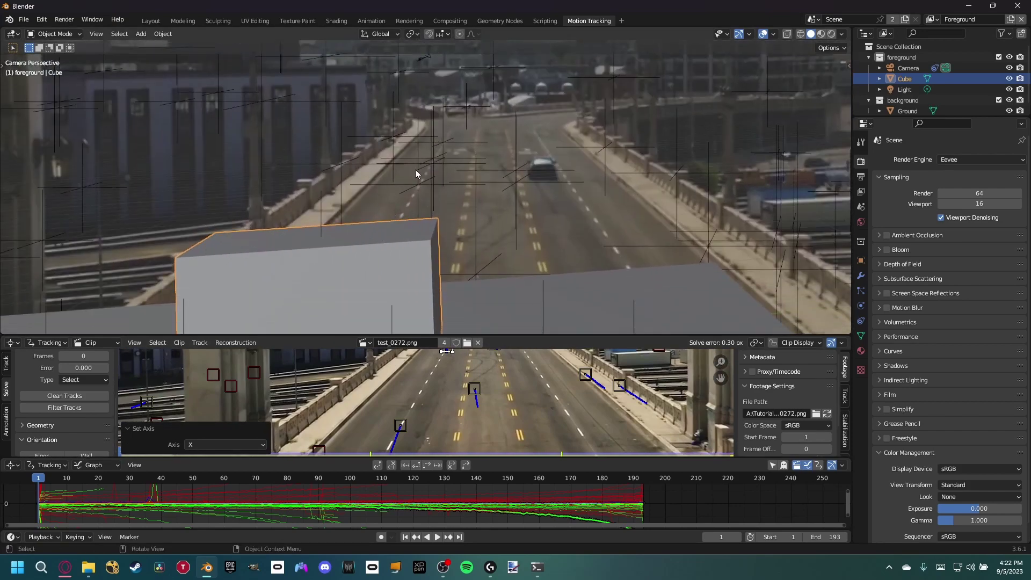
{"action": "scroll", "coordinate": [427, 215], "scroll_direction": "down", "scroll_amount": 5}
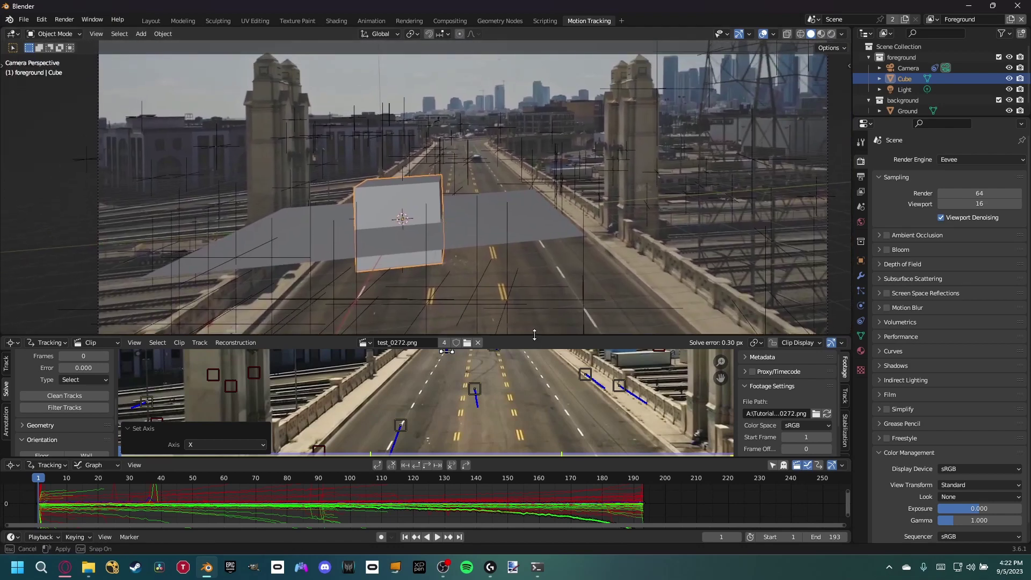
{"action": "left_click_drag", "start_coordinate": [533, 337], "coordinate": [529, 290]}
- Switch to the Layout workspace and view the scene through the tracked camera
{"action": "left_click", "coordinate": [163, 20]}
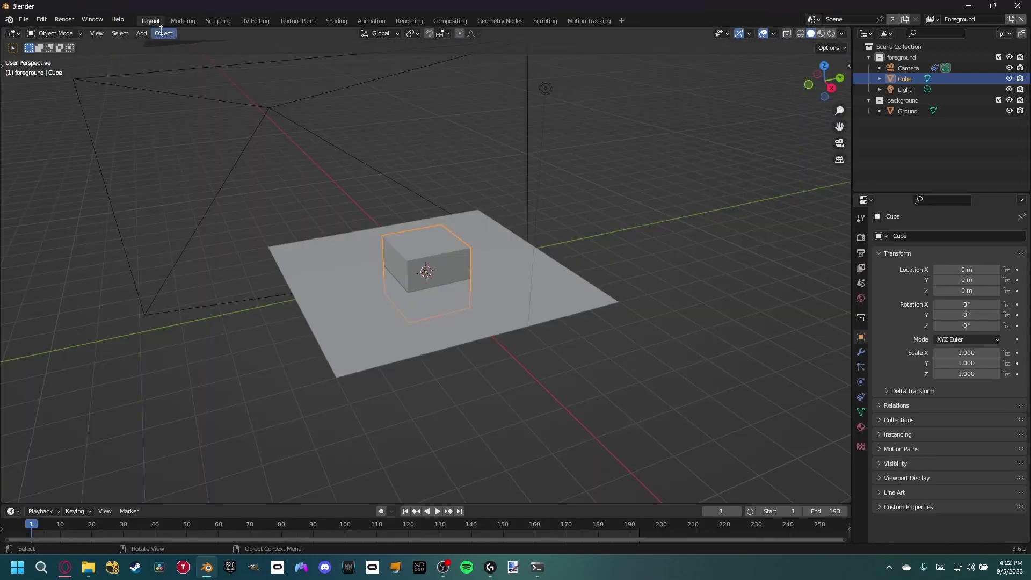
{"action": "key", "text": "KP_0"}
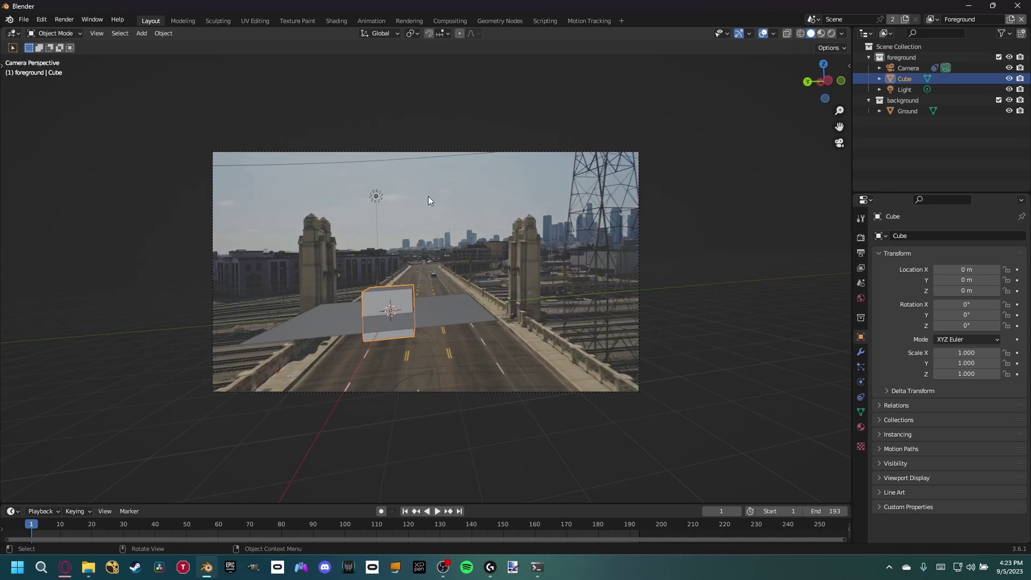
{"action": "scroll", "coordinate": [532, 259], "scroll_direction": "up", "scroll_amount": 3}
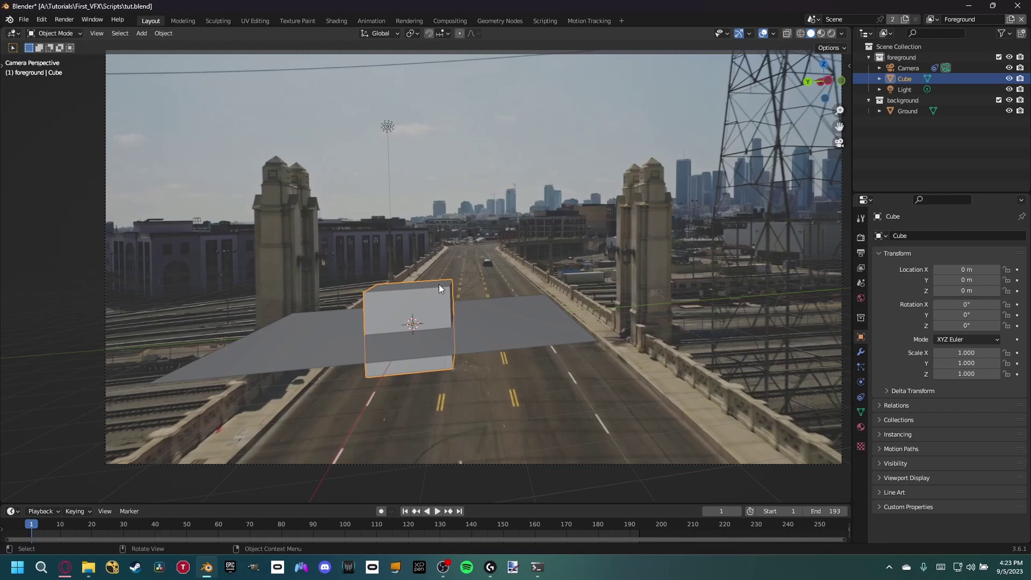
- Delete the default cube and light, and make the background collection active
{"action": "key", "text": "Delete"}
{"action": "left_click", "coordinate": [388, 129]}
{"action": "key", "text": "Delete"}
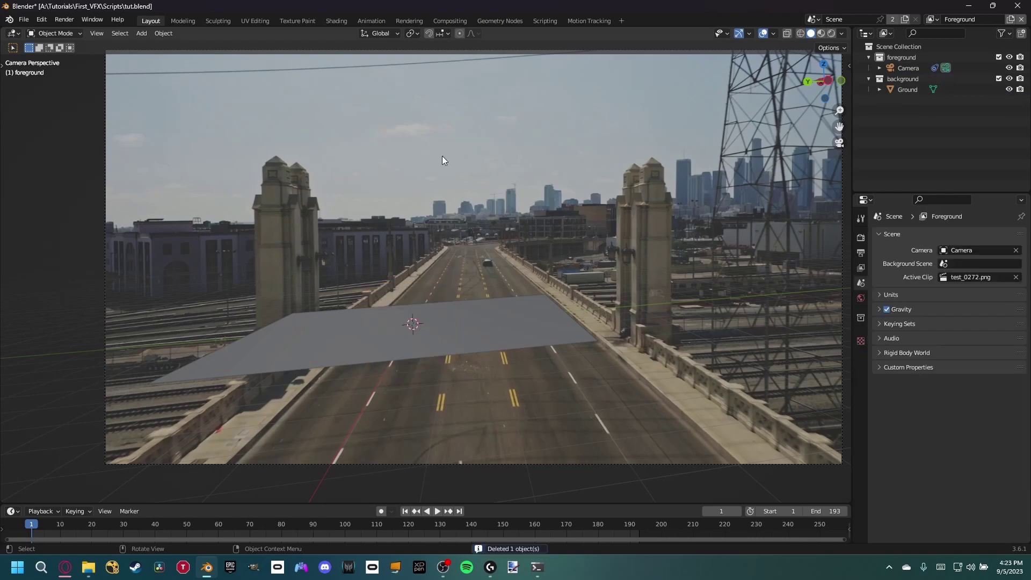
{"action": "left_click", "coordinate": [903, 80]}
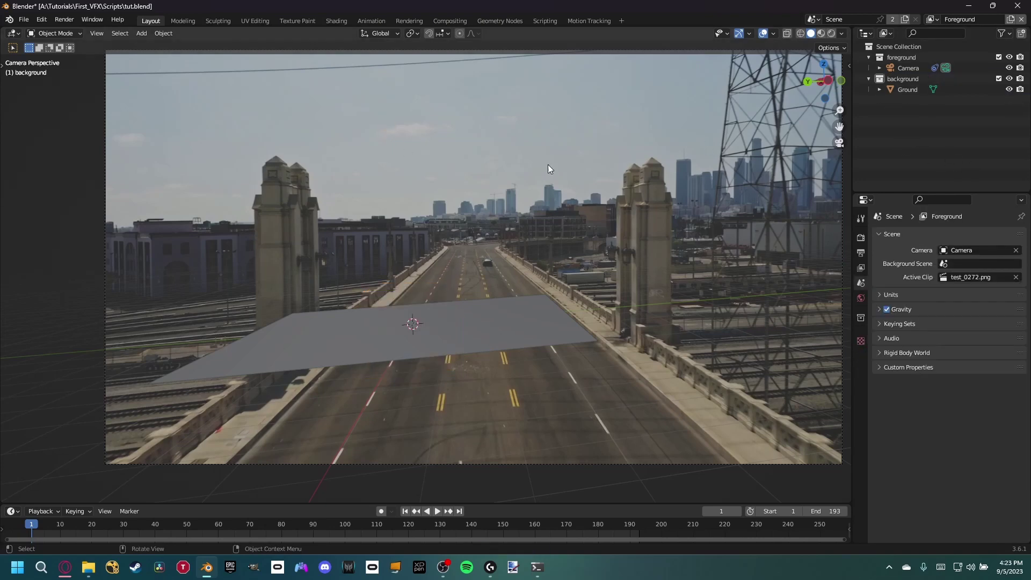
- Delete the foreground and background collections while keeping their objects, and remove the Background view layer
{"action": "left_click", "coordinate": [907, 57], "text": "ctrl"}
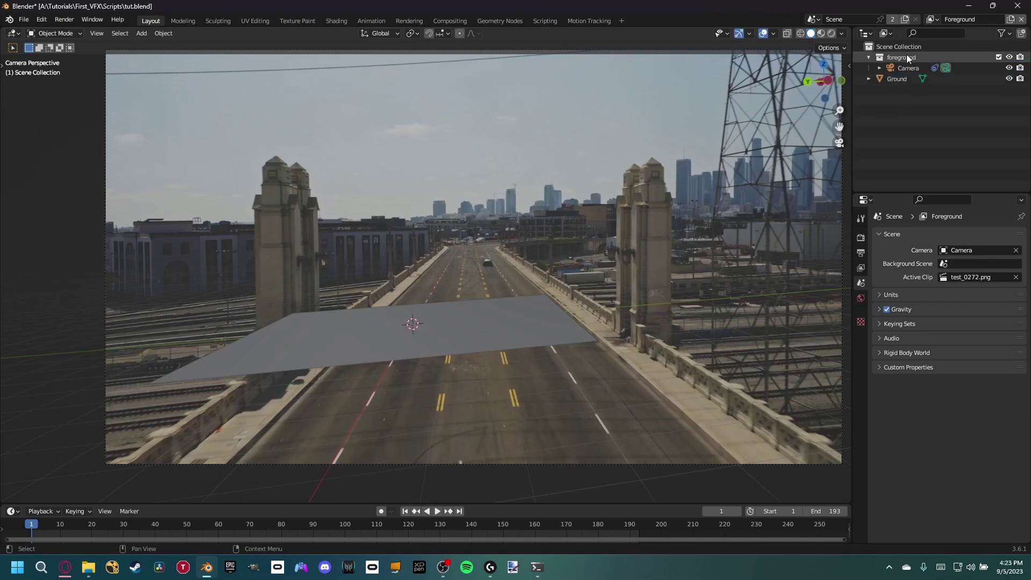
{"action": "key", "text": "Delete"}
{"action": "left_click", "coordinate": [932, 22]}
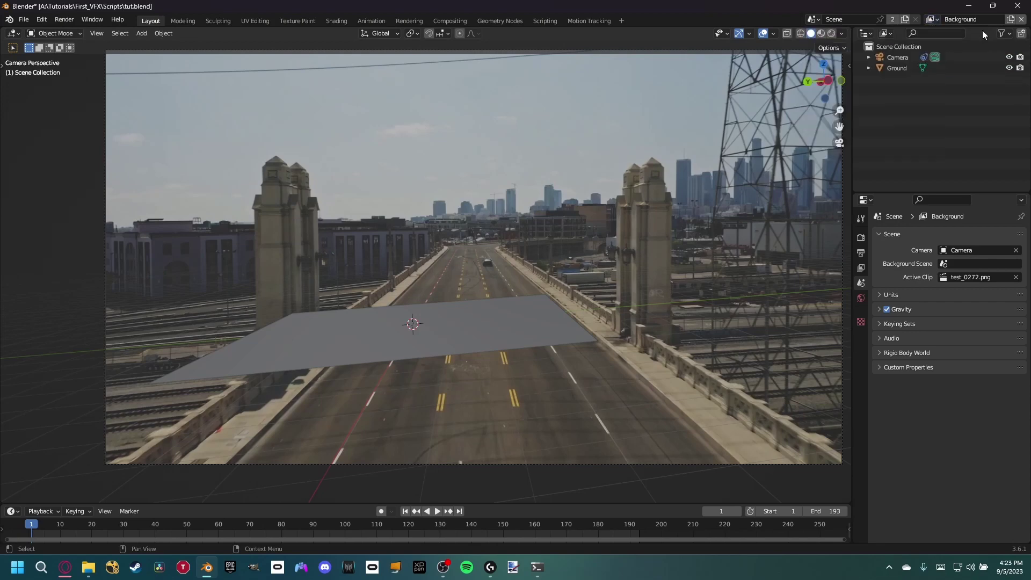
- In the compositor, delete the Undistortion, Scale, first Alpha Over and upper Render Layers nodes, and connect the Movie Clip image to the remaining Alpha Over
{"action": "left_click", "coordinate": [463, 22]}
{"action": "middle_click_drag", "start_coordinate": [312, 327], "coordinate": [369, 291]}
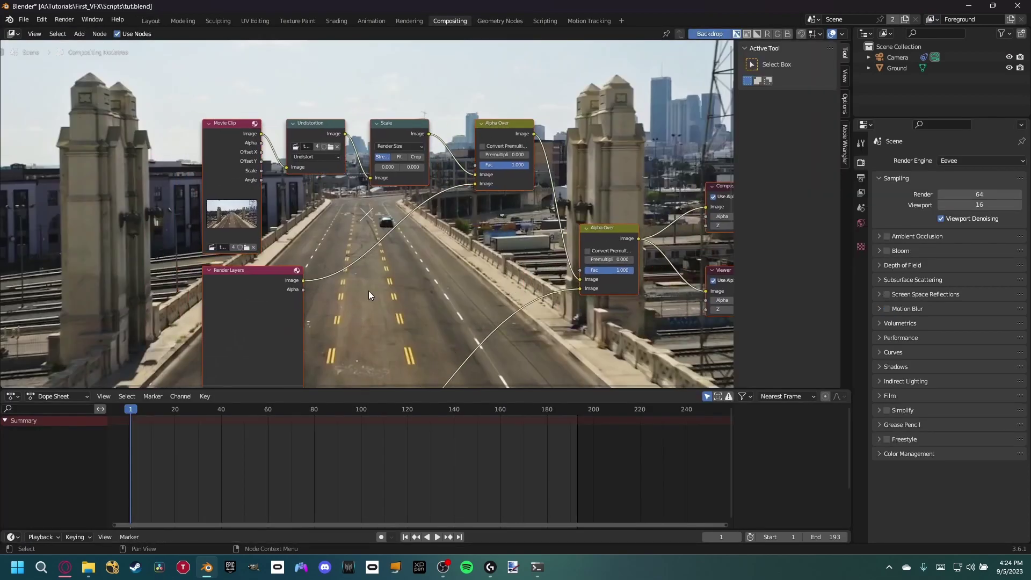
{"action": "left_click_drag", "start_coordinate": [283, 92], "coordinate": [501, 289]}
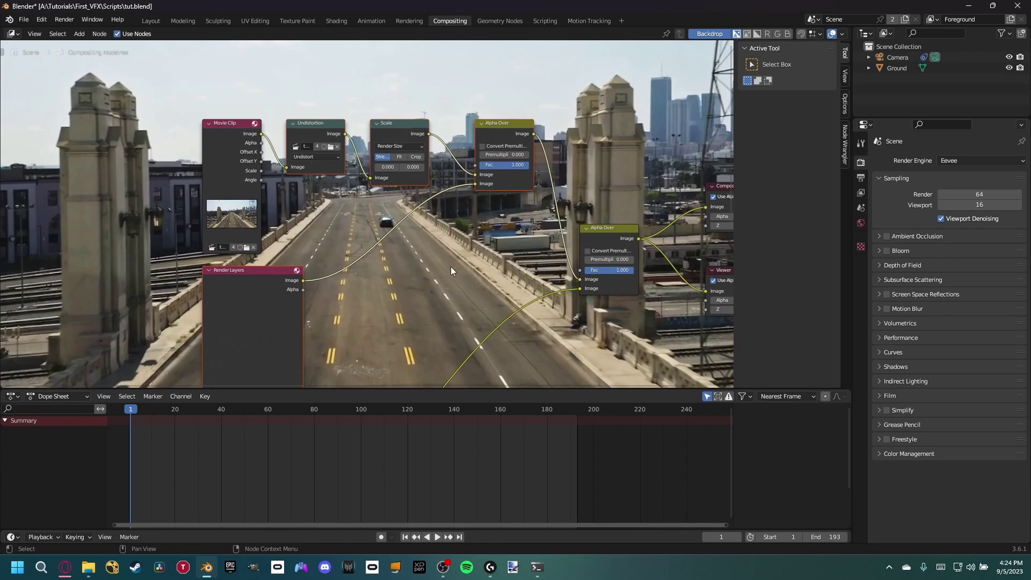
{"action": "key", "text": "x"}
{"action": "left_click_drag", "start_coordinate": [261, 133], "coordinate": [580, 279]}
{"action": "left_click_drag", "start_coordinate": [225, 123], "coordinate": [455, 160]}
{"action": "middle_click_drag", "start_coordinate": [651, 366], "coordinate": [628, 223]}
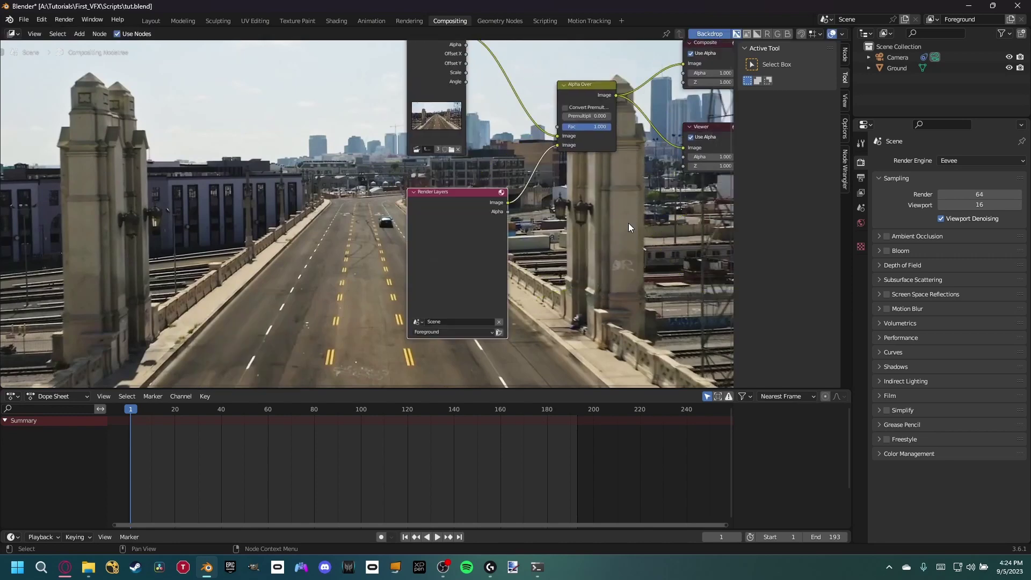
- Return to the Layout workspace and set the render engine to Cycles with GPU Compute as the device
{"action": "left_click", "coordinate": [151, 21]}
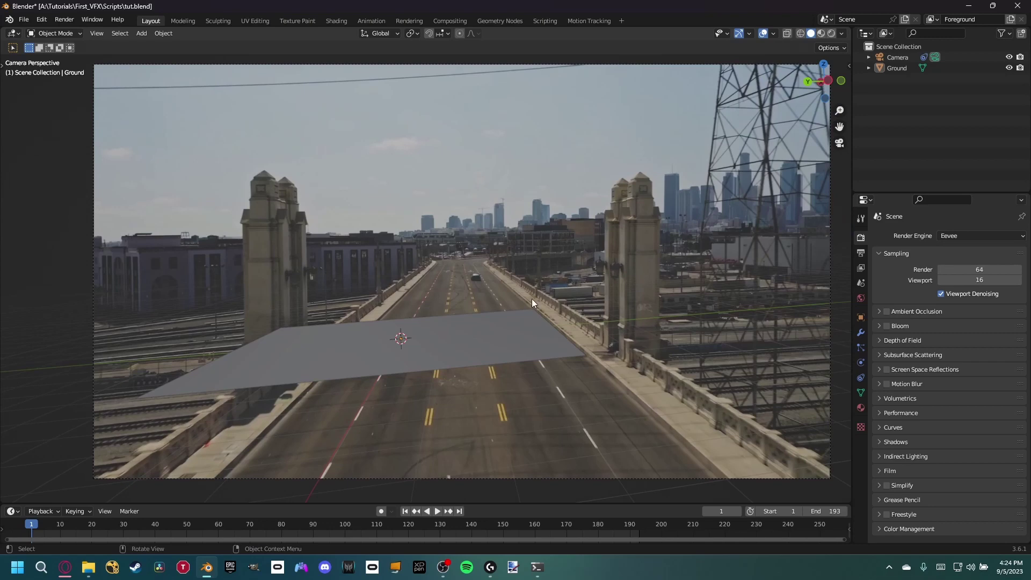
{"action": "left_click", "coordinate": [977, 238]}
{"action": "left_click", "coordinate": [966, 271]}
{"action": "left_click", "coordinate": [964, 263]}
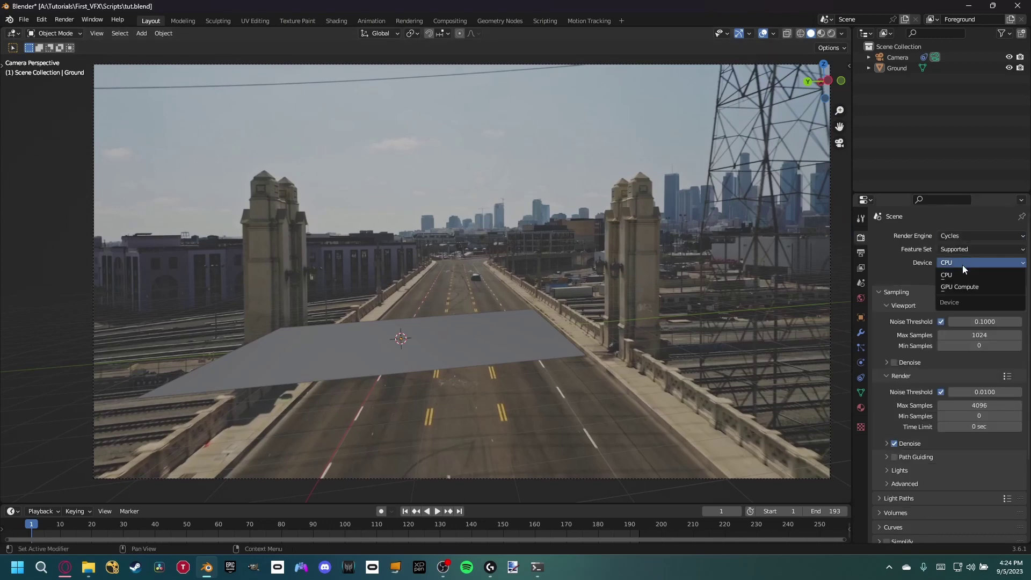
{"action": "left_click", "coordinate": [961, 287]}
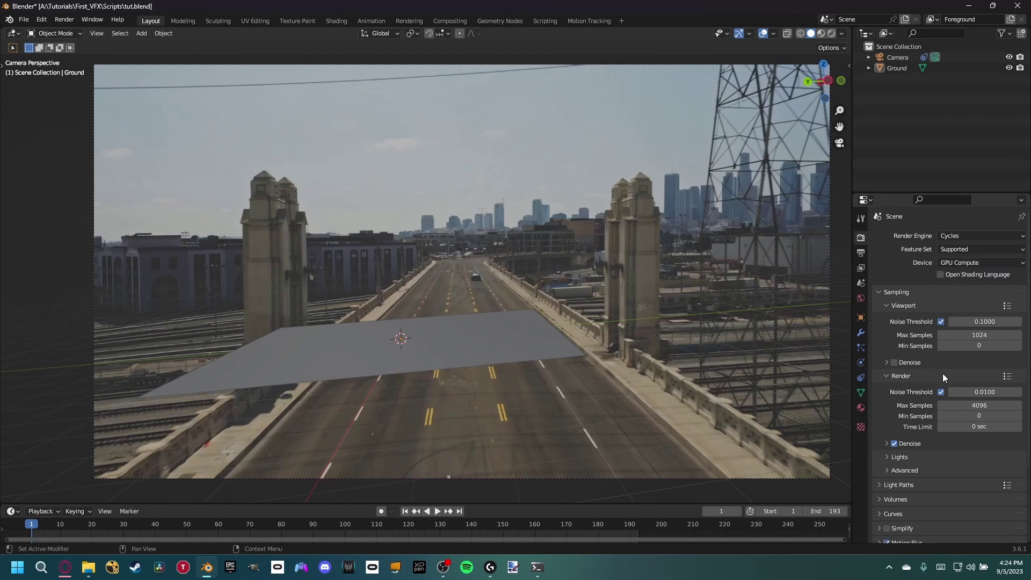
- Set the render and viewport max samples to 64 with render denoising turned off, and save the file
{"action": "scroll", "coordinate": [969, 376], "scroll_direction": "down", "scroll_amount": 2}
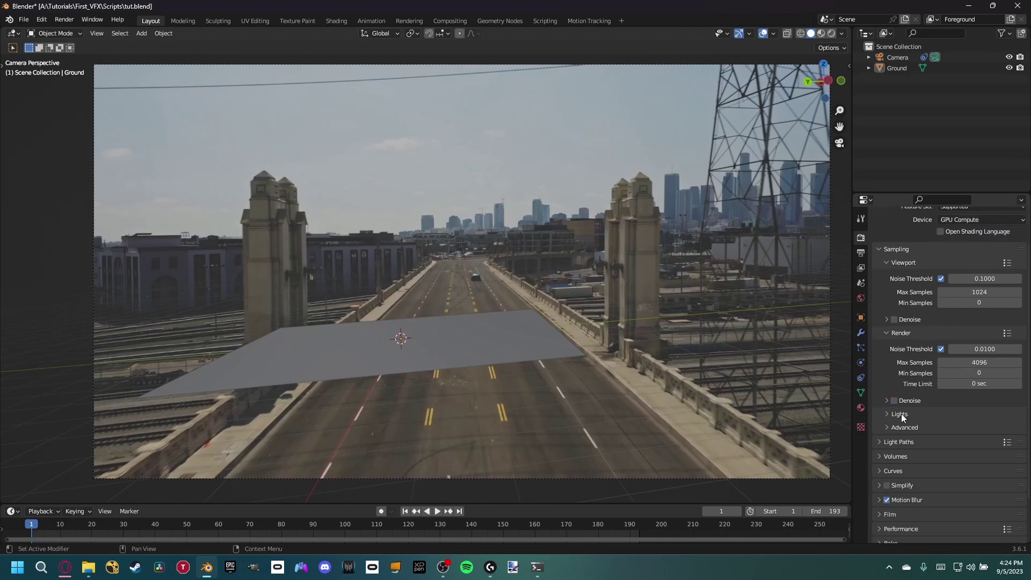
{"action": "double_click", "coordinate": [980, 362]}
{"action": "type", "text": "64"}
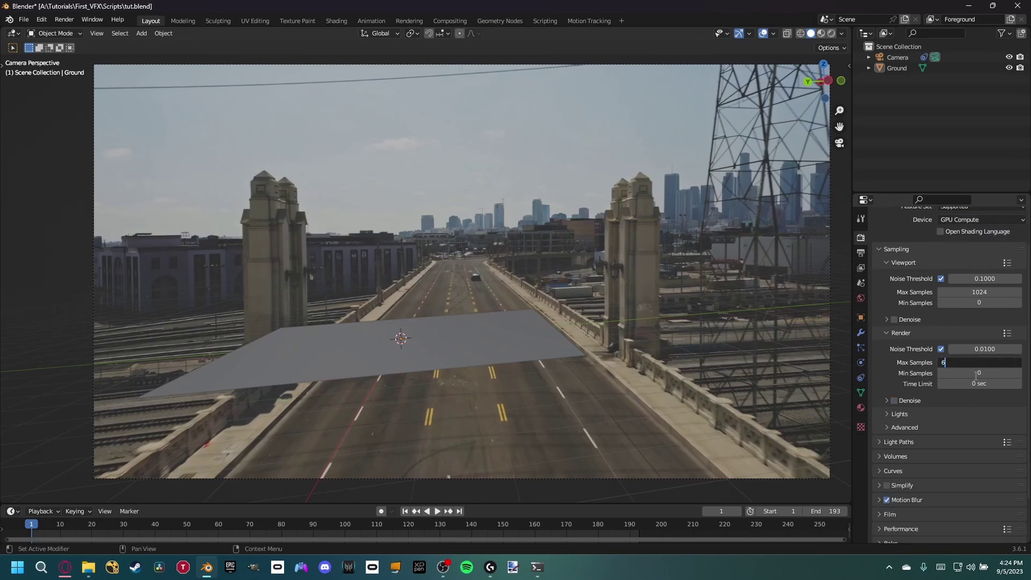
{"action": "key", "text": "Return"}
{"action": "double_click", "coordinate": [970, 292]}
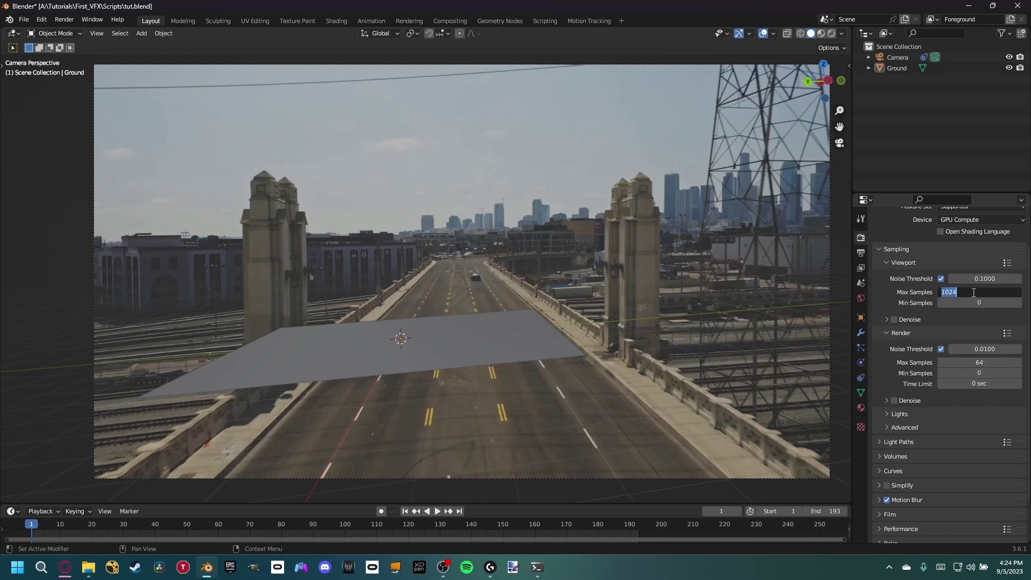
{"action": "type", "text": "64"}
{"action": "key", "text": "Return"}
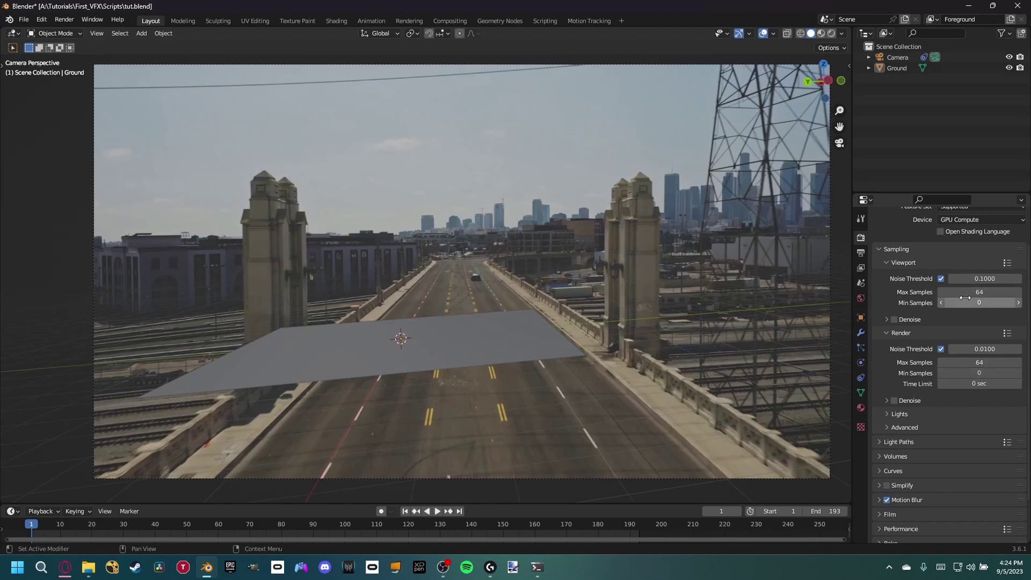
{"action": "key", "text": "ctrl+s"}
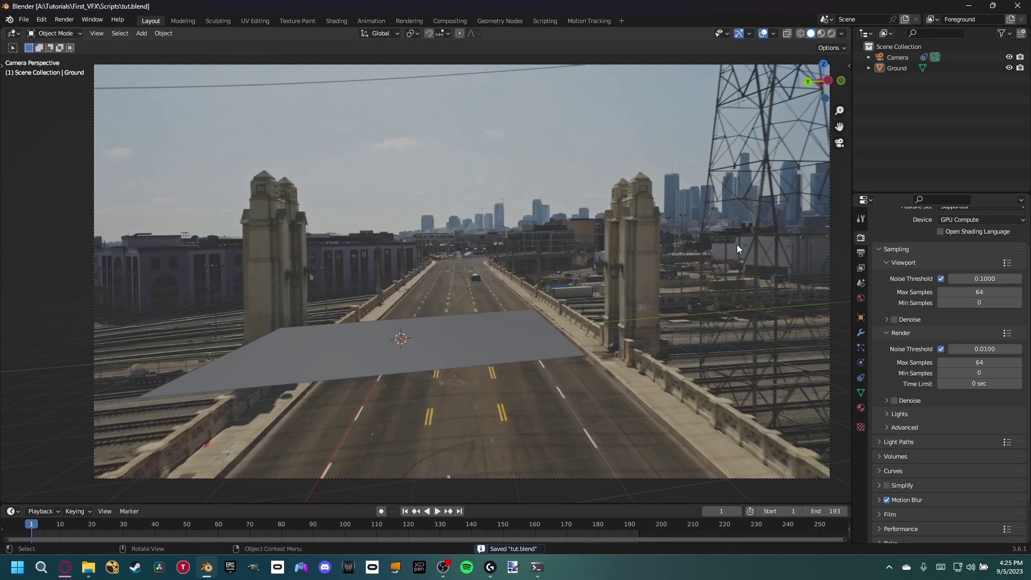
- Review the Cycles render devices in the preferences and search the add-ons for "node" to check Node Wrangler
{"action": "left_click", "coordinate": [42, 19]}
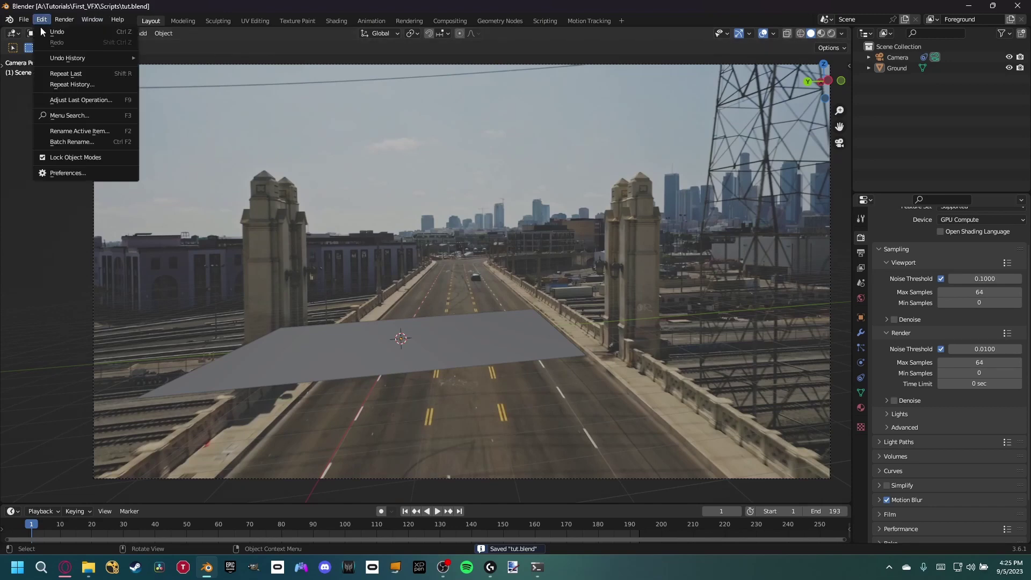
{"action": "left_click", "coordinate": [67, 171]}
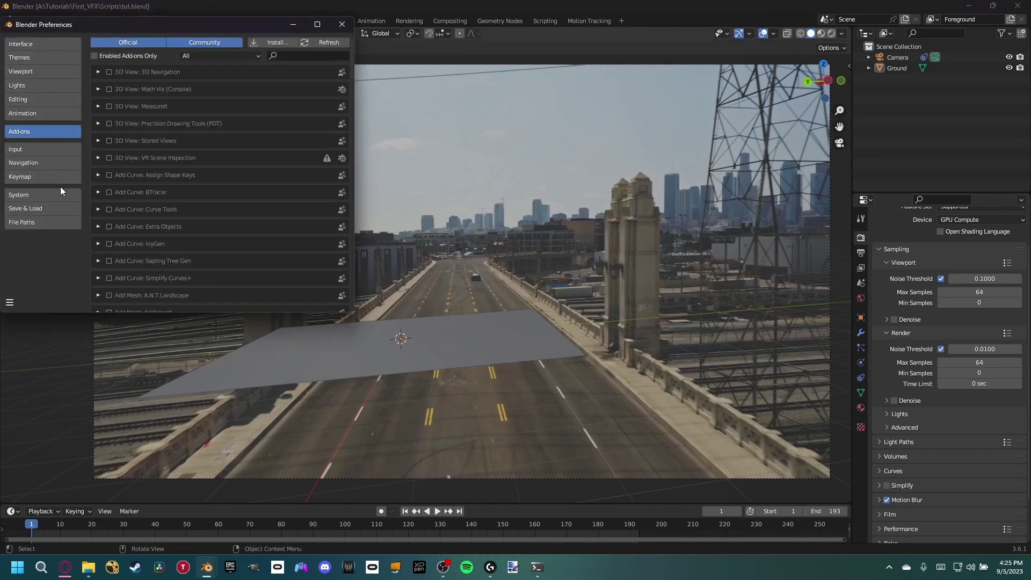
{"action": "left_click", "coordinate": [54, 194]}
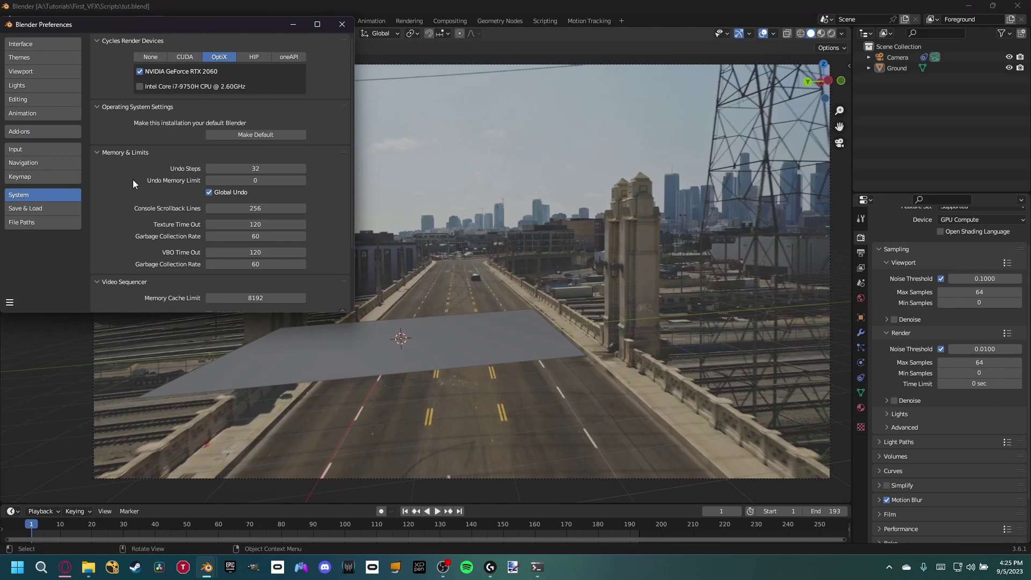
{"action": "left_click", "coordinate": [30, 134]}
{"action": "left_click", "coordinate": [310, 56]}
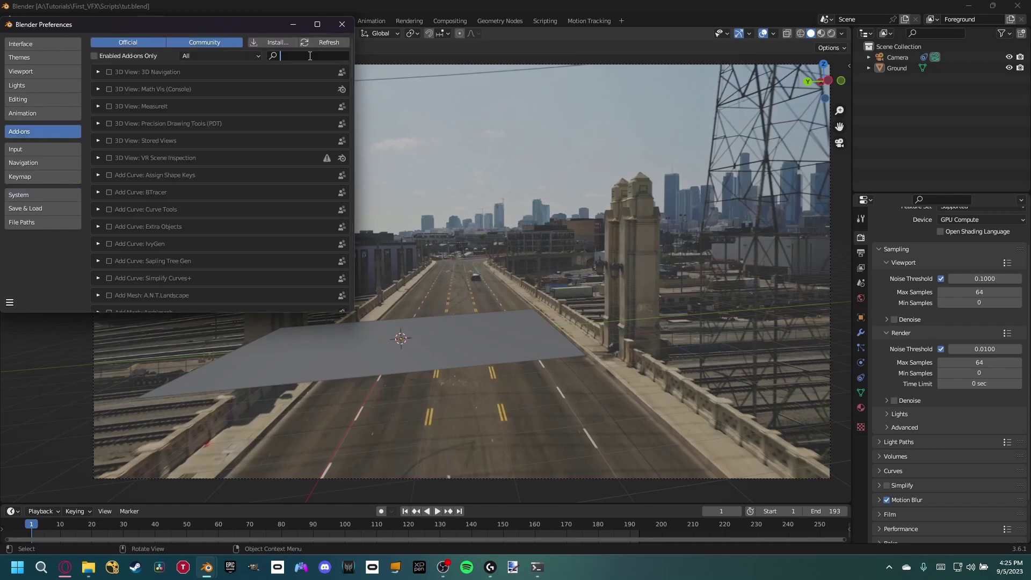
{"action": "type", "text": "node"}
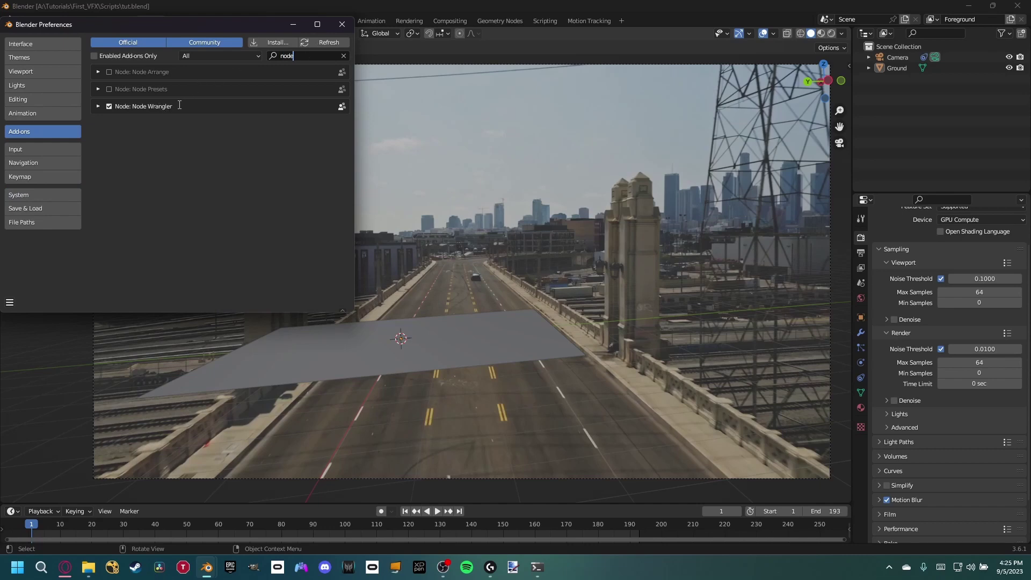
{"action": "left_click", "coordinate": [343, 25]}
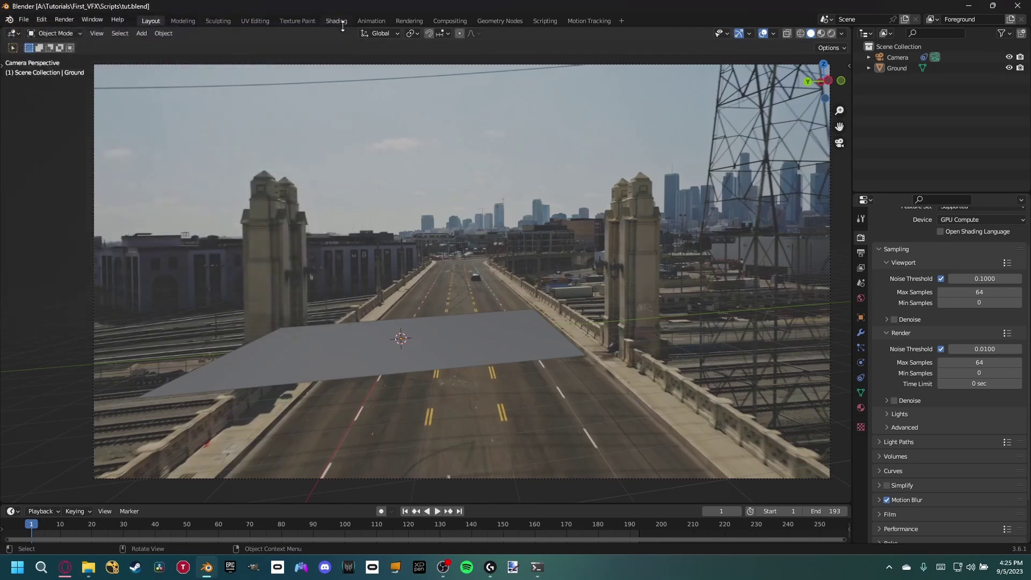
- Select the Ground plane and check the Shadow Catcher option in its object visibility settings
{"action": "left_click", "coordinate": [487, 333]}
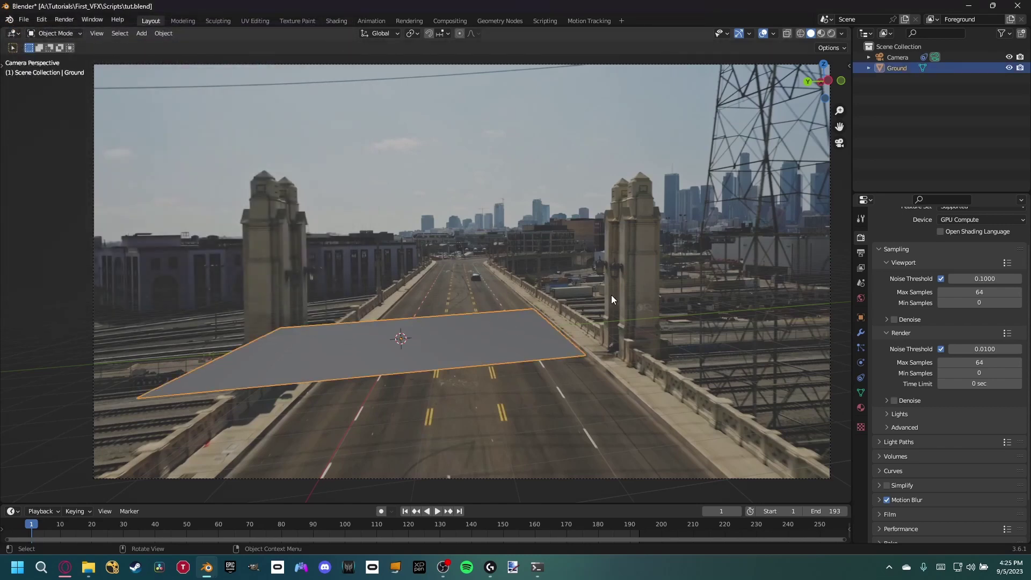
{"action": "left_click", "coordinate": [860, 318]}
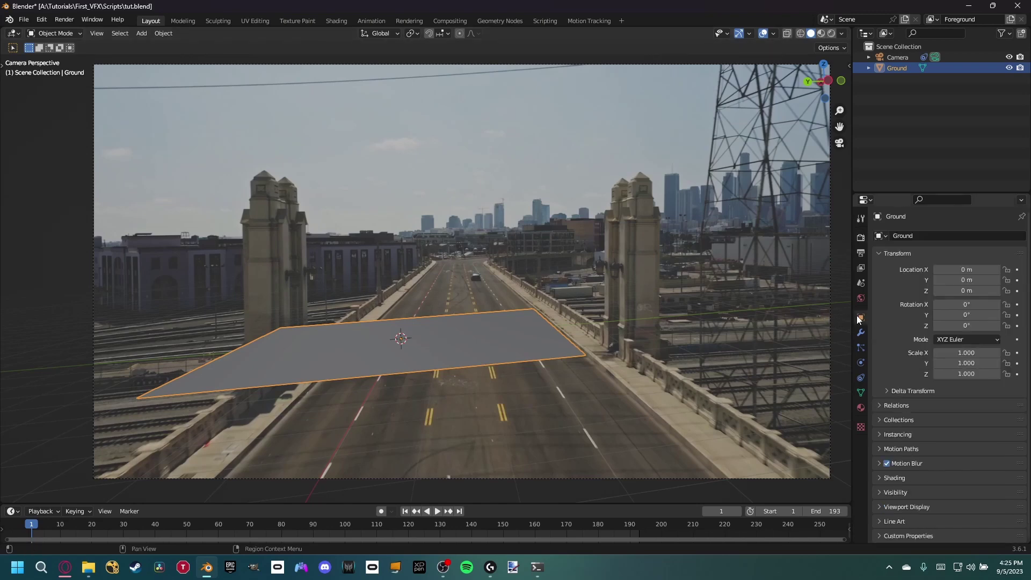
{"action": "left_click", "coordinate": [884, 492]}
{"action": "scroll", "coordinate": [898, 454], "scroll_direction": "down", "scroll_amount": 8}
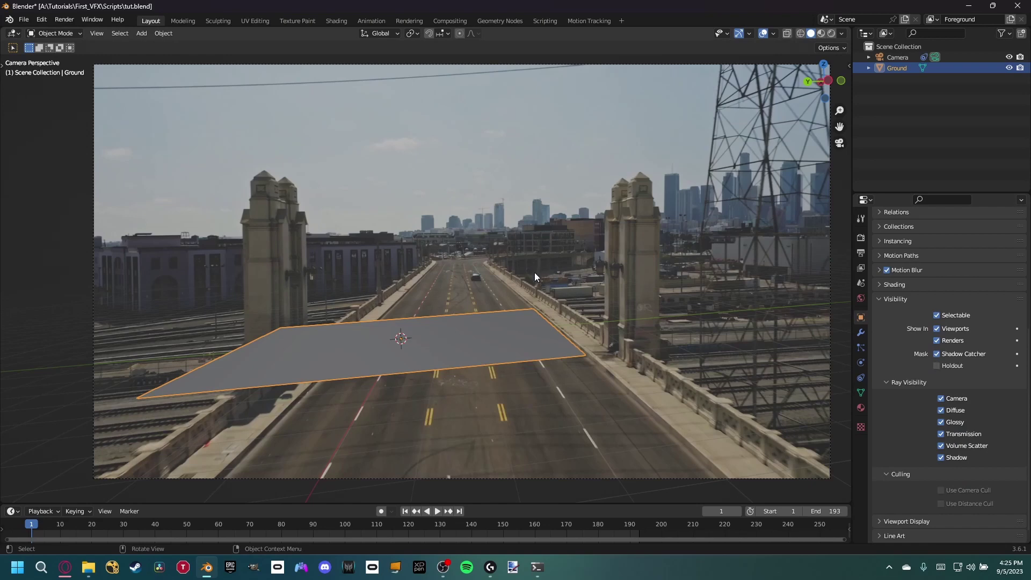
- Add a monkey mesh at the scene origin and view it in the right orthographic view
{"action": "key", "text": "shift+a"}
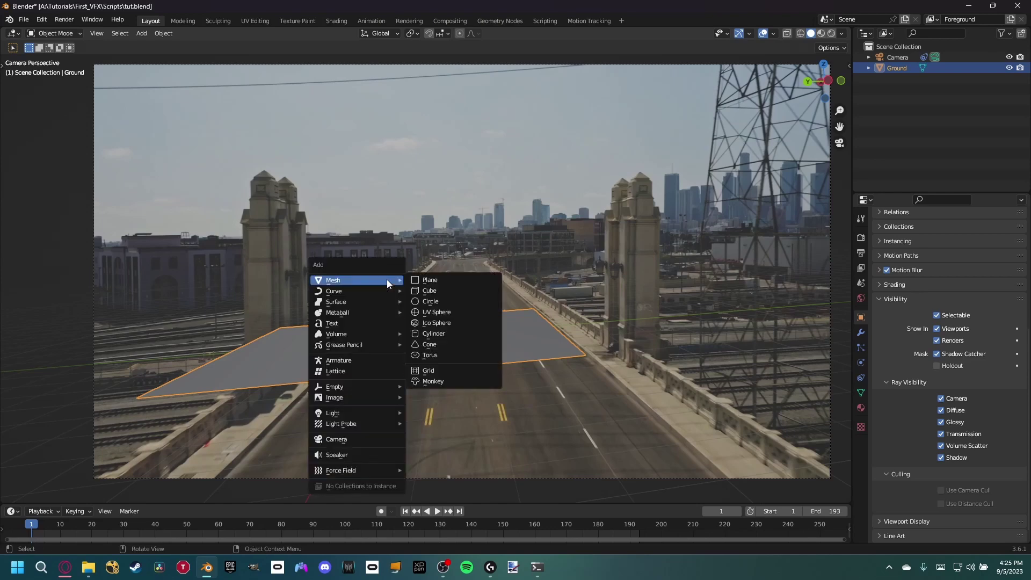
{"action": "left_click", "coordinate": [436, 381]}
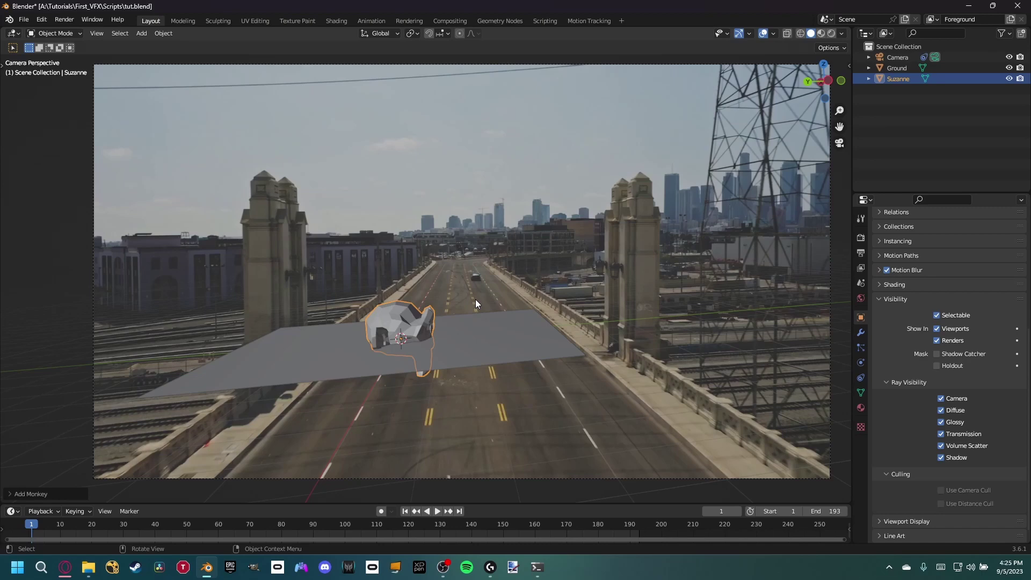
{"action": "key", "text": "KP_3"}
{"action": "middle_click_drag", "start_coordinate": [483, 288], "coordinate": [494, 309], "text": "shift"}
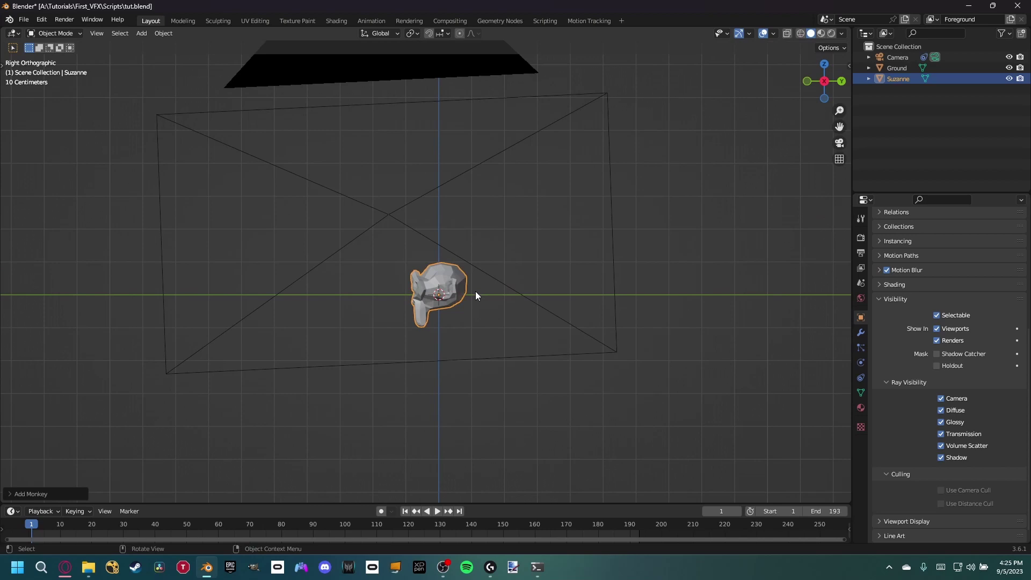
- In Edit Mode, tilt the whole monkey mesh backward and raise it above the ground line, keeping its origin in place
{"action": "key", "text": "Tab"}
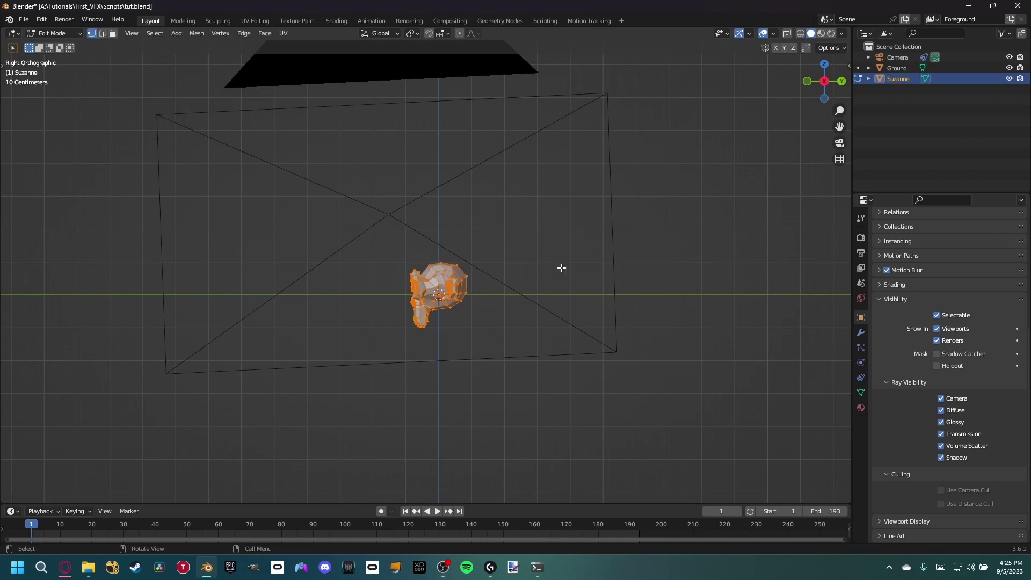
{"action": "scroll", "coordinate": [448, 299], "scroll_direction": "up", "scroll_amount": 3}
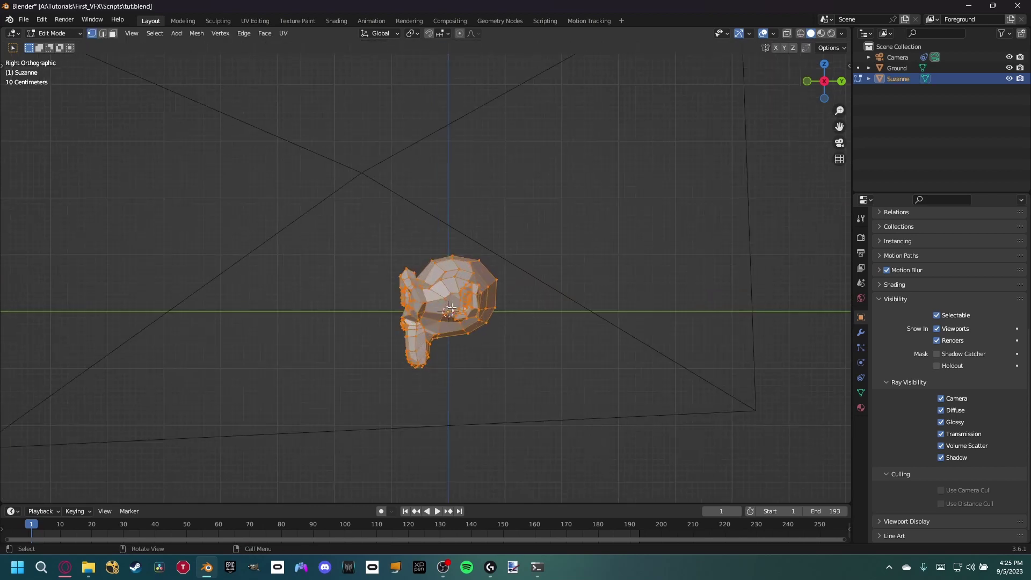
{"action": "key", "text": "r"}
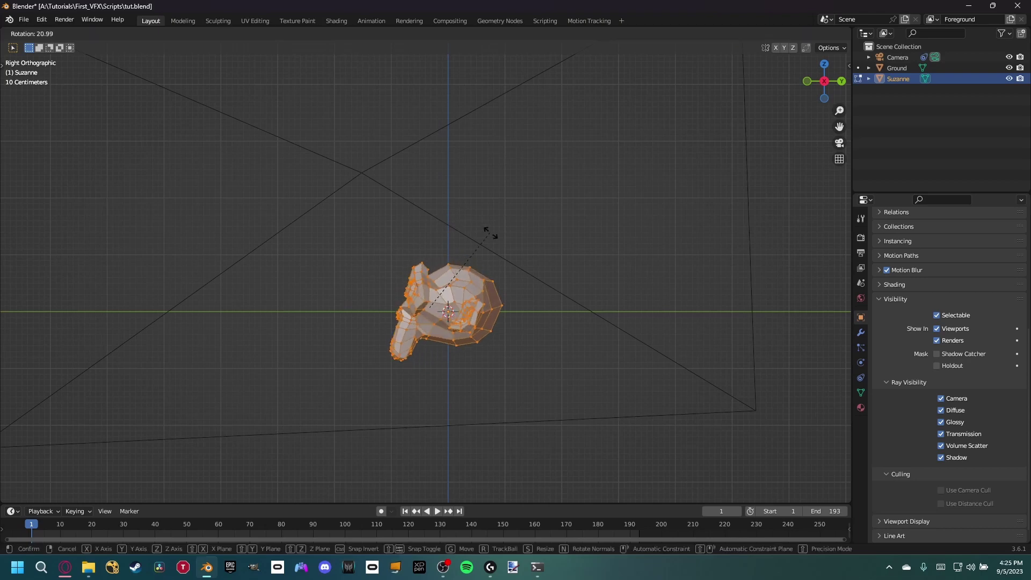
{"action": "left_click", "coordinate": [512, 247]}
{"action": "key", "text": "g"}
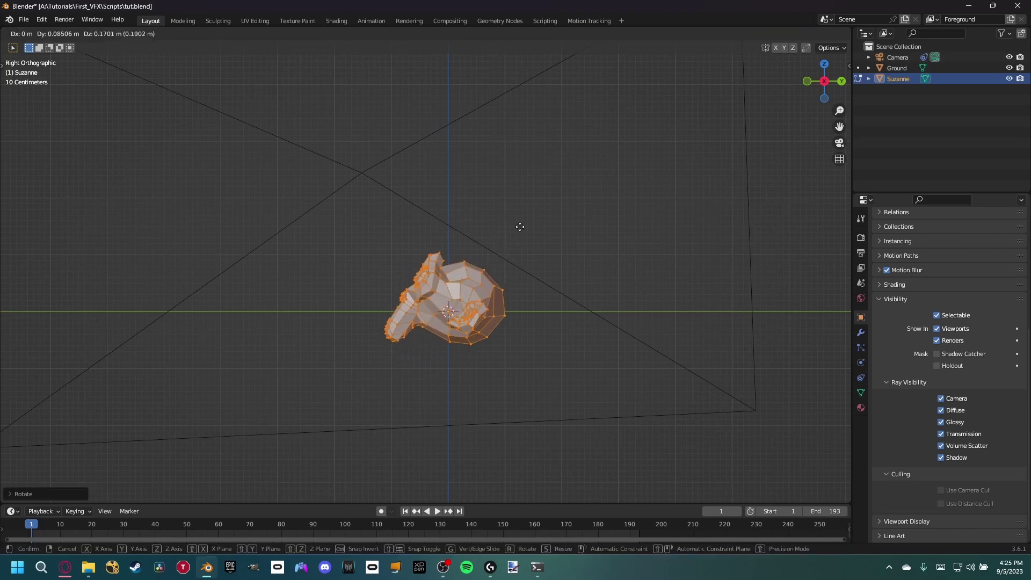
{"action": "key", "text": "Escape"}
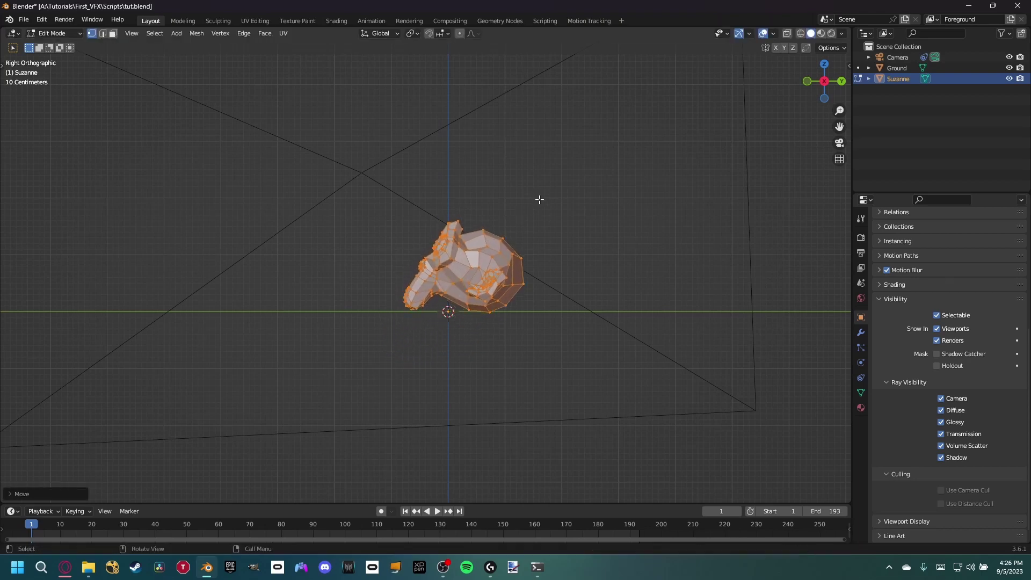
{"action": "key", "text": "r"}
{"action": "left_click", "coordinate": [548, 191]}
- Fine-tune the monkey's tilt and height so it rests on the ground line, and return to Object Mode in the camera view
{"action": "scroll", "coordinate": [471, 285], "scroll_direction": "up", "scroll_amount": 5}
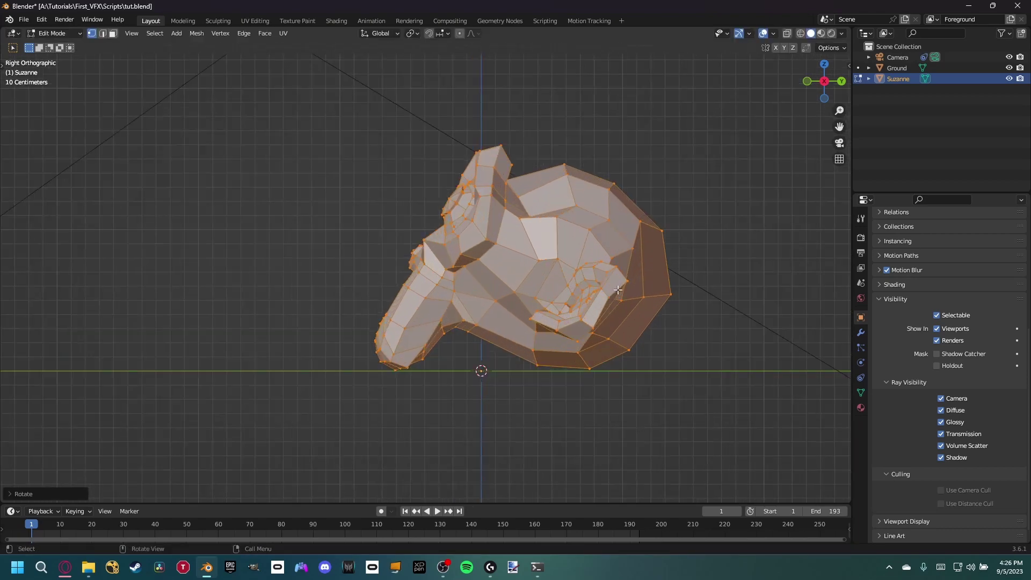
{"action": "key", "text": "r"}
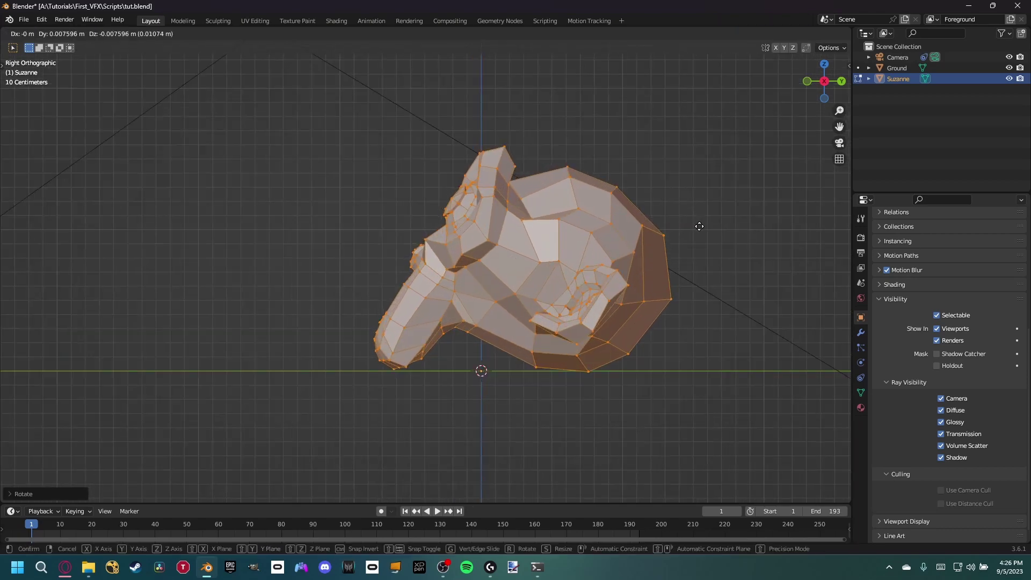
{"action": "left_click", "coordinate": [699, 222]}
{"action": "key", "text": "r"}
{"action": "left_click", "coordinate": [718, 206]}
{"action": "scroll", "coordinate": [713, 320], "scroll_direction": "down", "scroll_amount": 4}
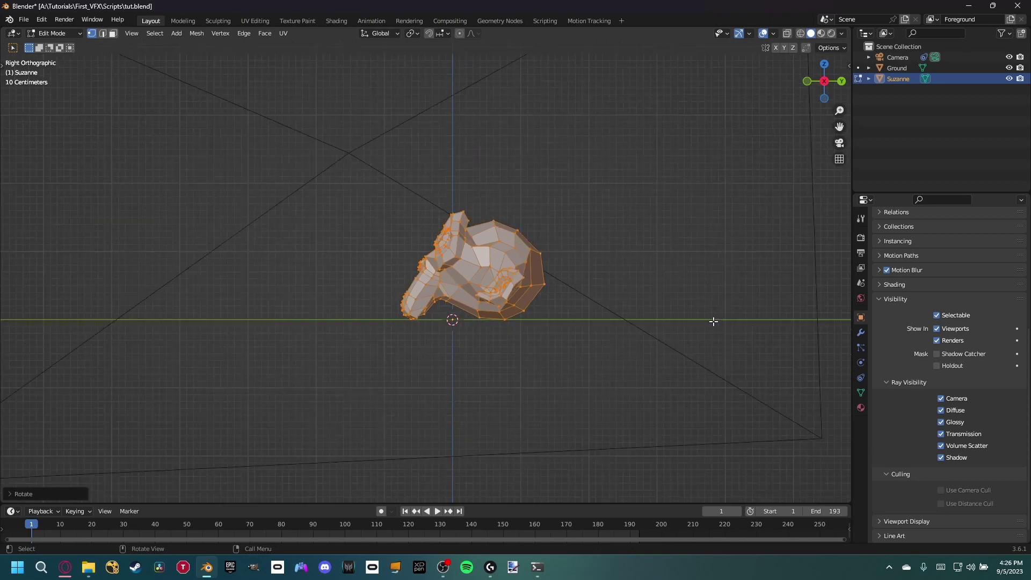
{"action": "middle_click_drag", "start_coordinate": [573, 268], "coordinate": [537, 302], "text": "shift"}
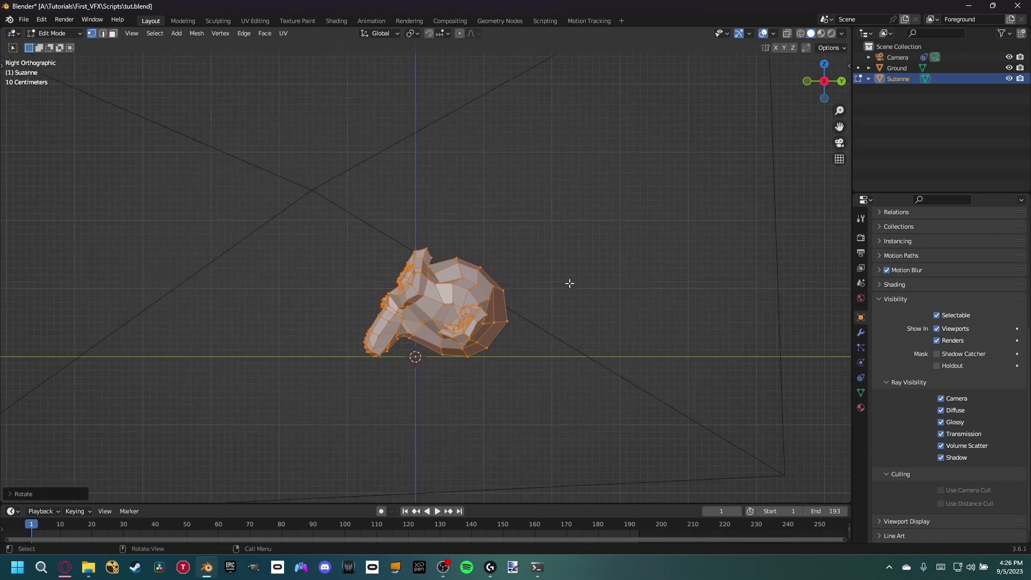
{"action": "key", "text": "Tab"}
{"action": "key", "text": "KP_0"}
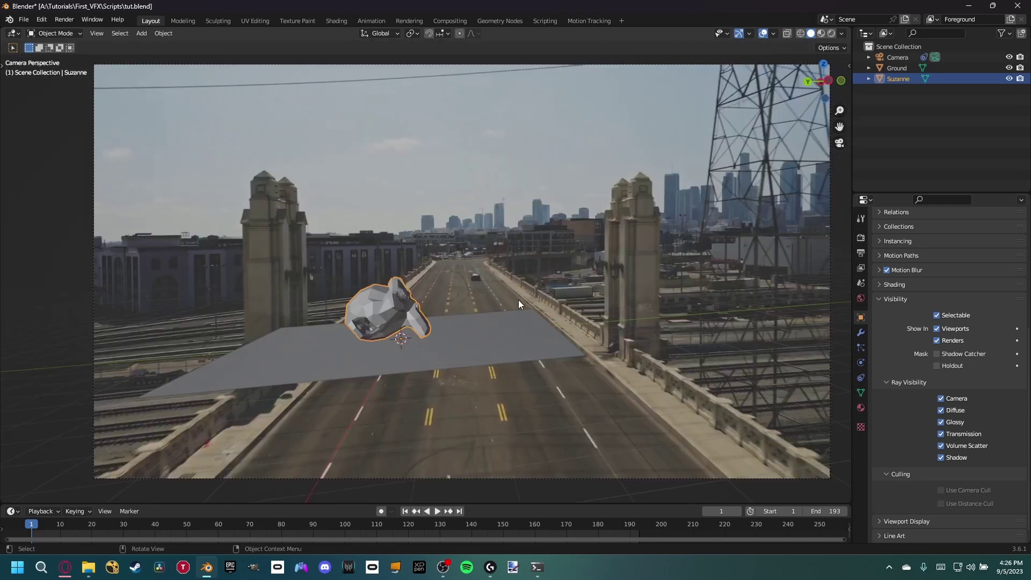
- Try scaling the monkey from its origin on the ground, and inspect how it rests on the plane from another angle
{"action": "middle_click_drag", "start_coordinate": [482, 302], "coordinate": [495, 322], "text": "shift"}
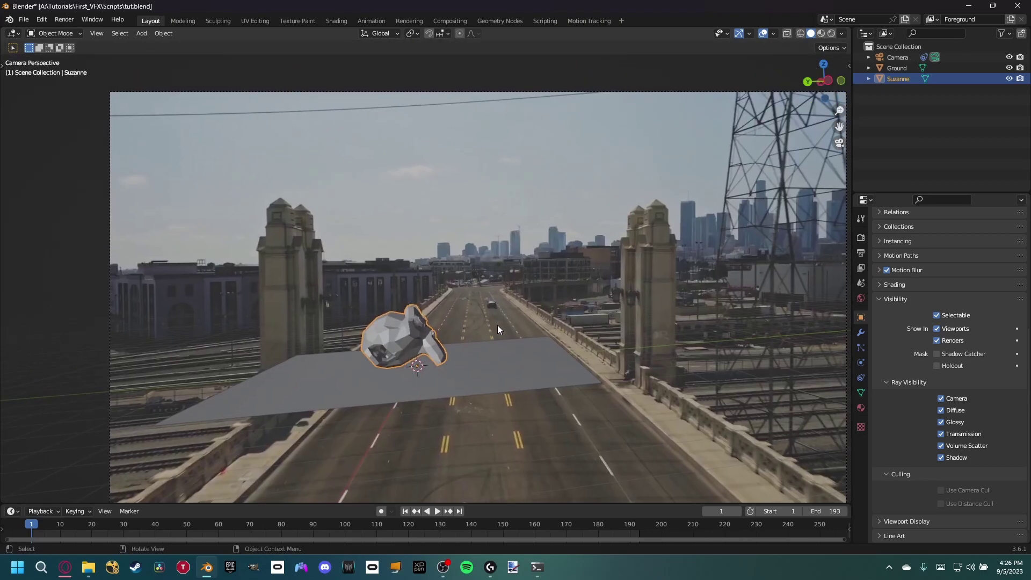
{"action": "key", "text": "s"}
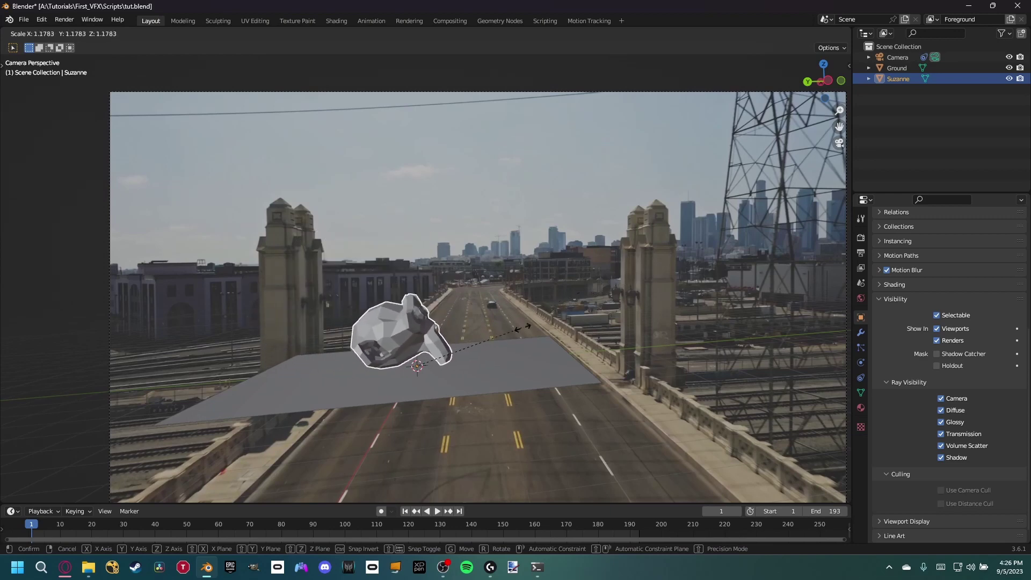
{"action": "left_click", "coordinate": [520, 355]}
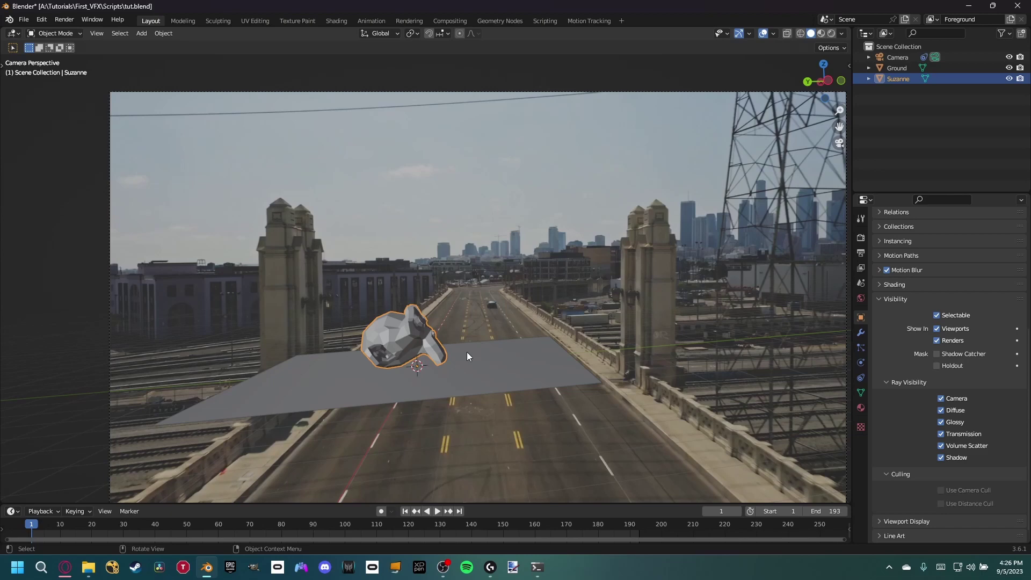
{"action": "key", "text": "s"}
{"action": "key", "text": "Escape"}
{"action": "middle_click_drag", "start_coordinate": [472, 254], "coordinate": [510, 337]}
{"action": "scroll", "coordinate": [510, 337], "scroll_direction": "down", "scroll_amount": 5}
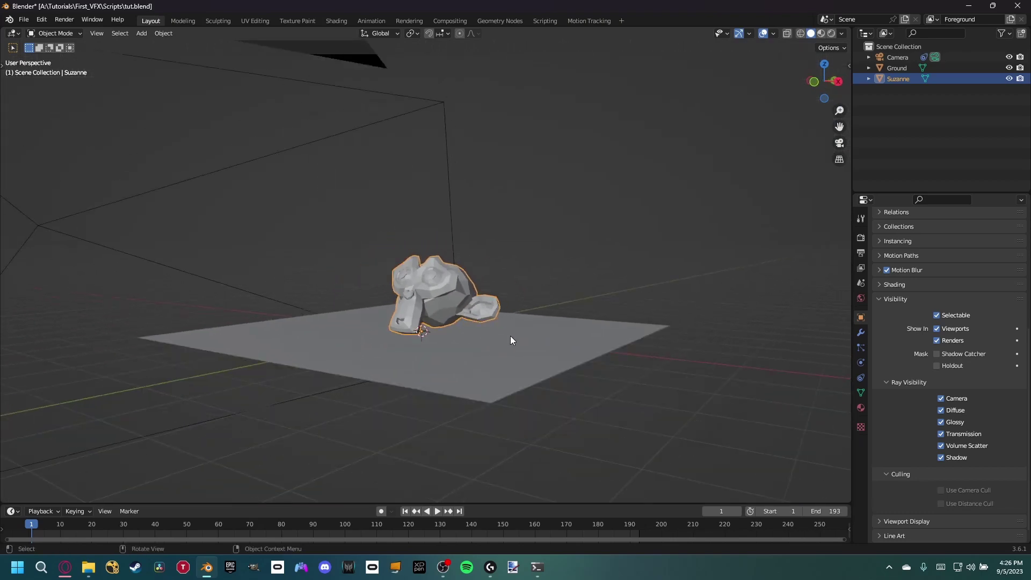
{"action": "key", "text": "KP_0"}
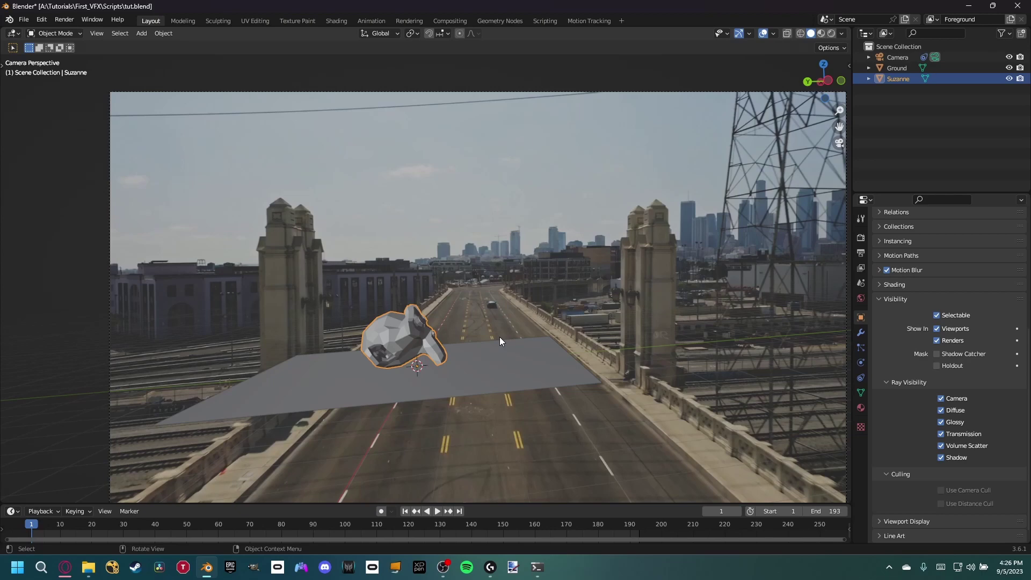
- Rotate the monkey about the Z axis to face the camera, and move it along the ground about 4.4 m in X and -1.5 m in Y
{"action": "key", "text": "n"}
{"action": "key", "text": "r"}
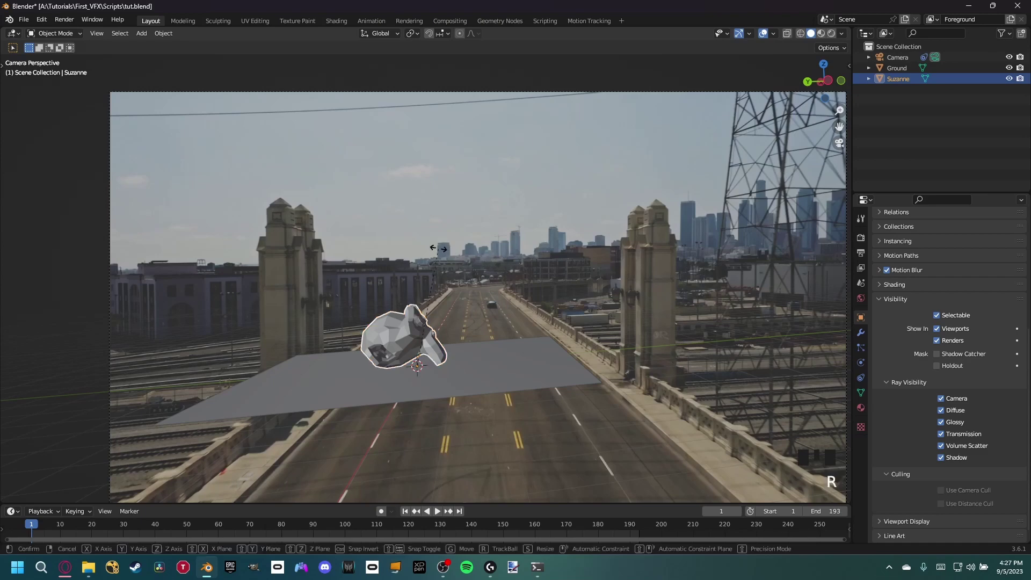
{"action": "key", "text": "z"}
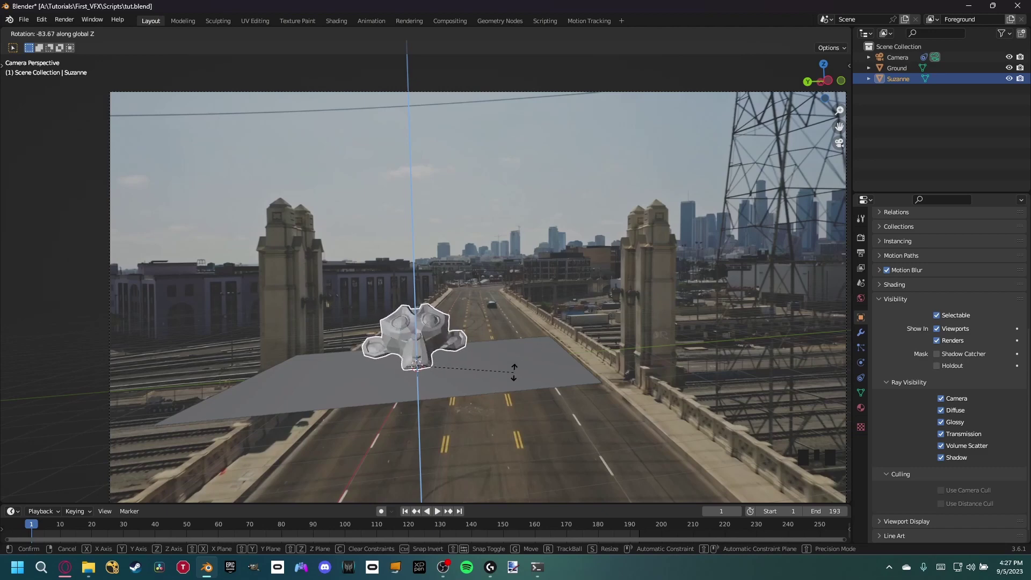
{"action": "left_click", "coordinate": [454, 355]}
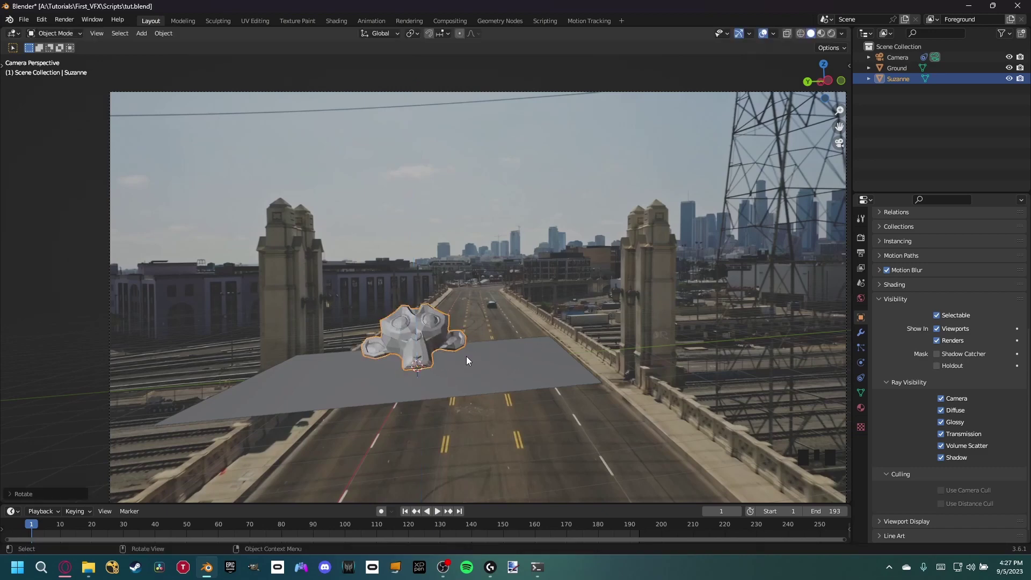
{"action": "key", "text": "g"}
{"action": "key", "text": "shift+z"}
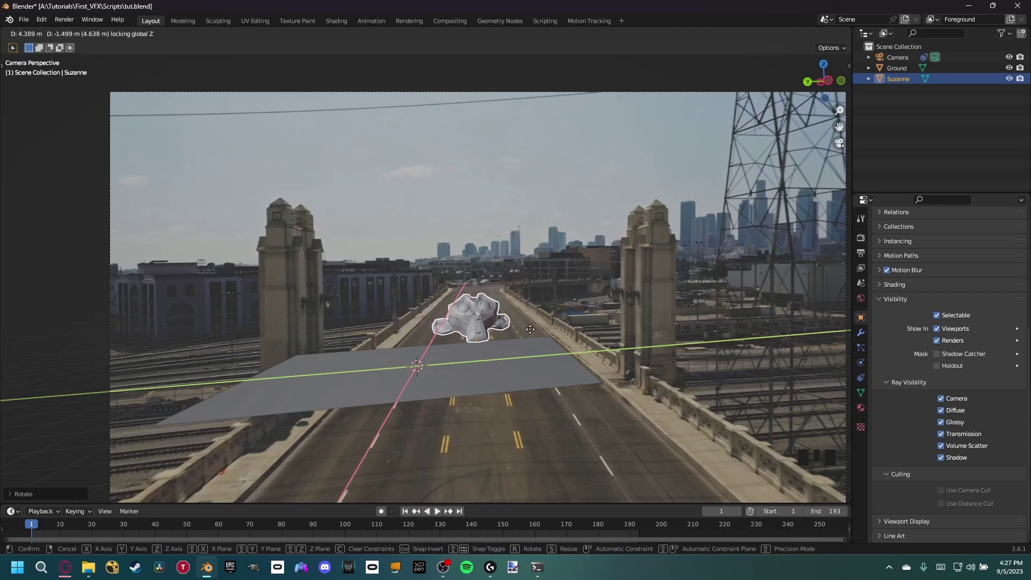
{"action": "left_click", "coordinate": [530, 330]}
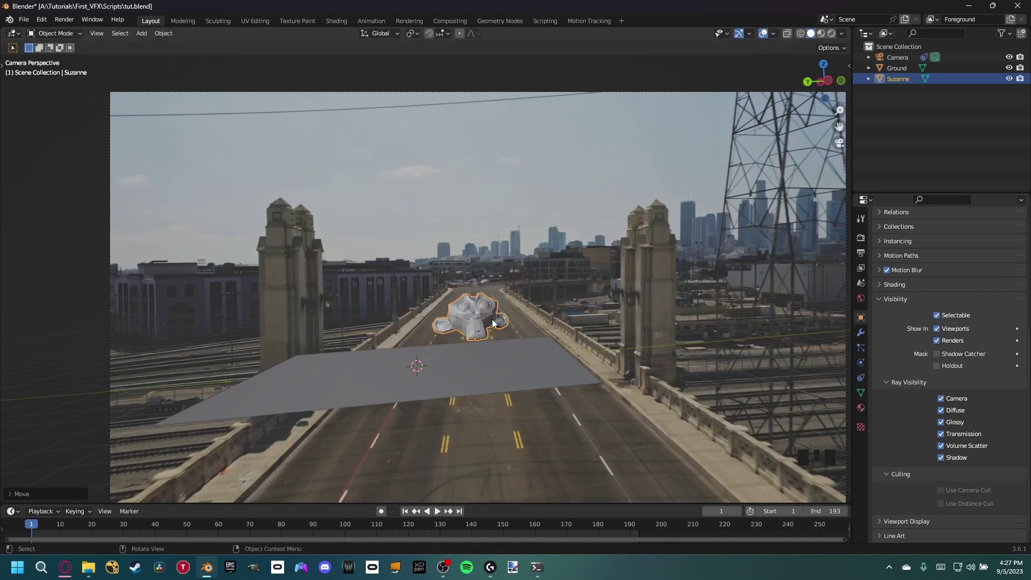
- Enlarge the monkey slightly while viewing frame 77, and go back to frame 17
{"action": "left_click_drag", "start_coordinate": [324, 522], "coordinate": [272, 514]}
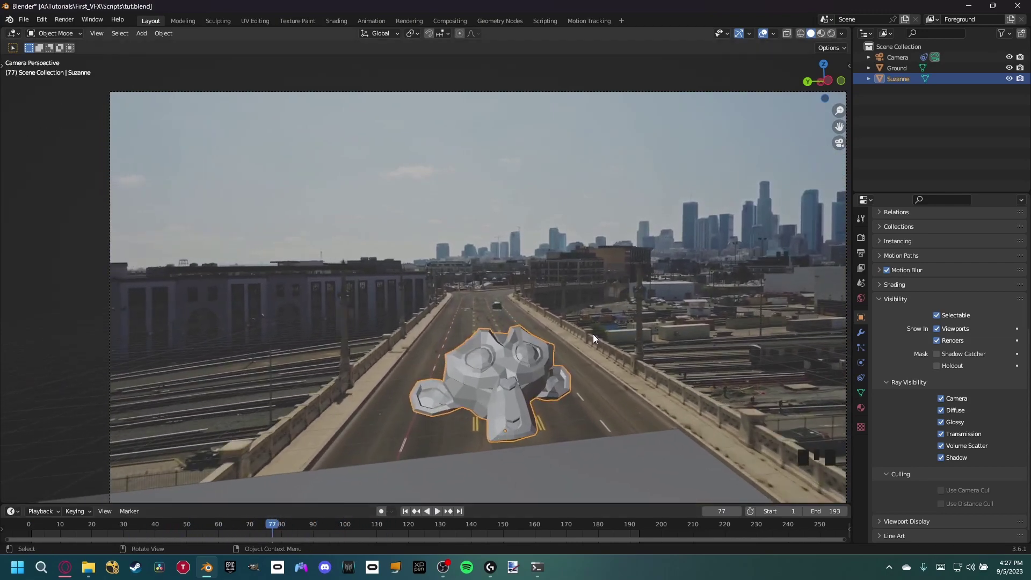
{"action": "key", "text": "s"}
{"action": "key", "text": "s"}
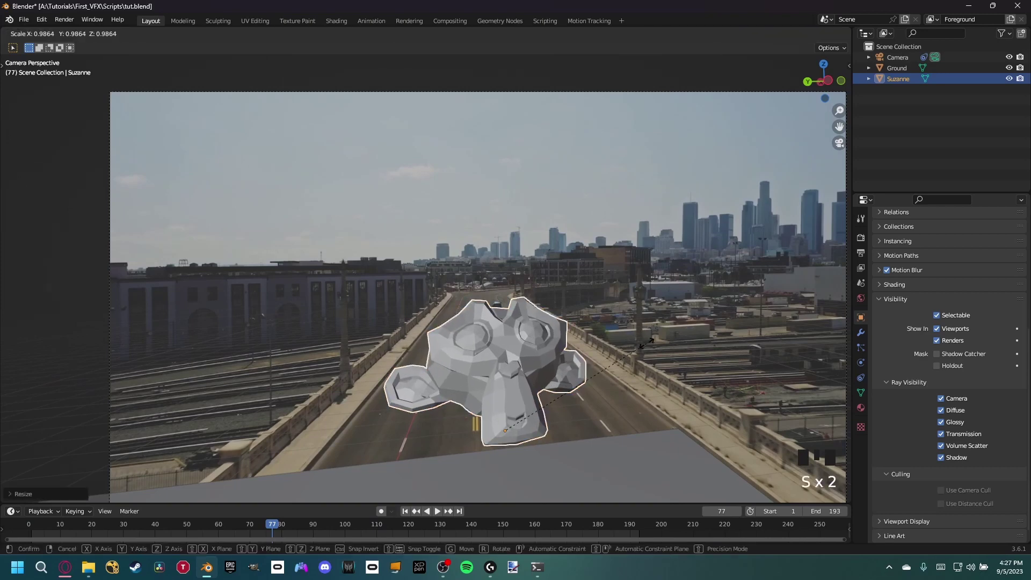
{"action": "left_click", "coordinate": [647, 342]}
{"action": "left_click_drag", "start_coordinate": [257, 530], "coordinate": [84, 537]}
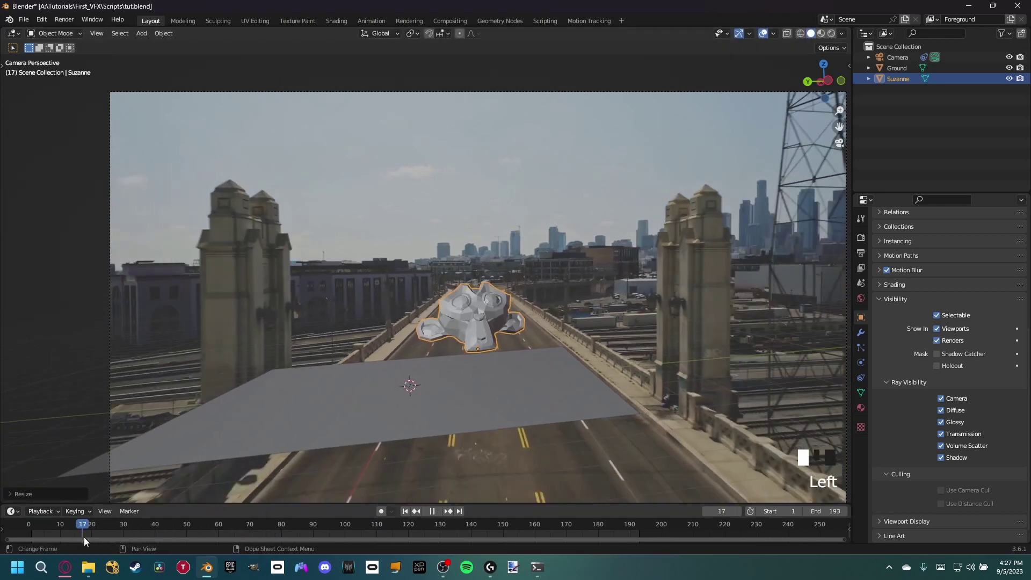
- Move the Ground plane horizontally, with Z locked, down the road so it lies beneath the monkey
{"action": "left_click", "coordinate": [429, 392]}
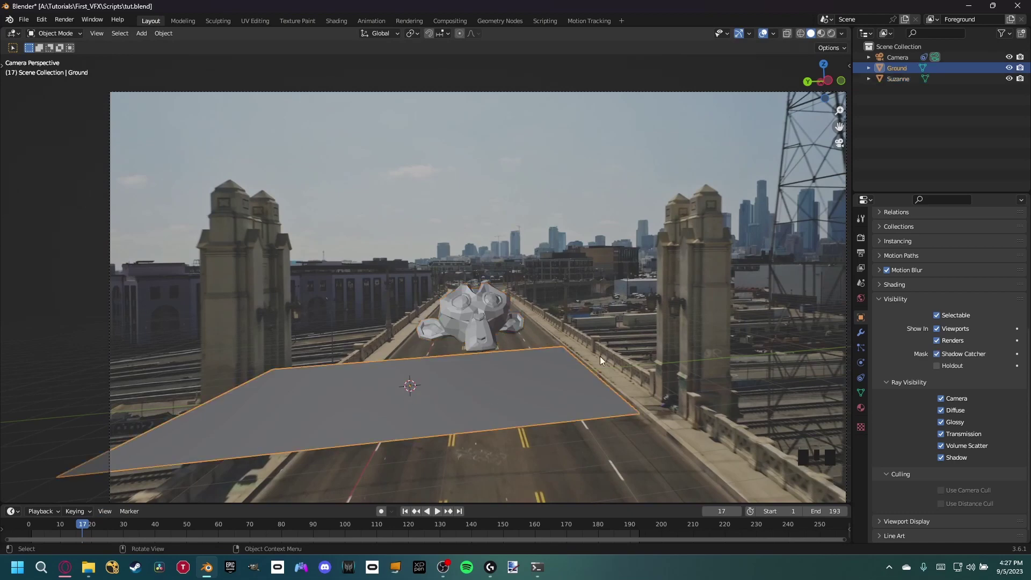
{"action": "key", "text": "g"}
{"action": "key", "text": "shift+z"}
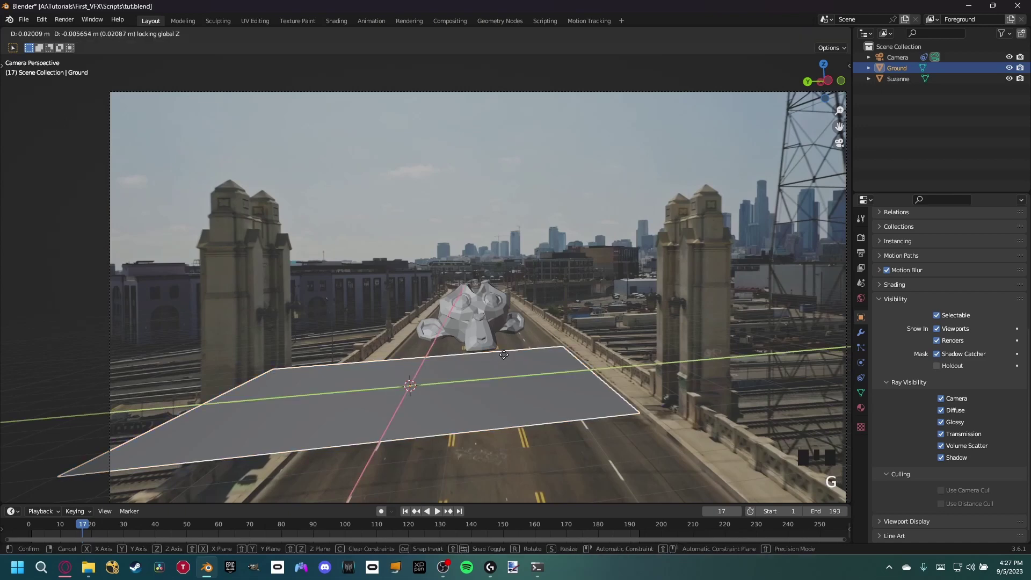
{"action": "left_click", "coordinate": [583, 314]}
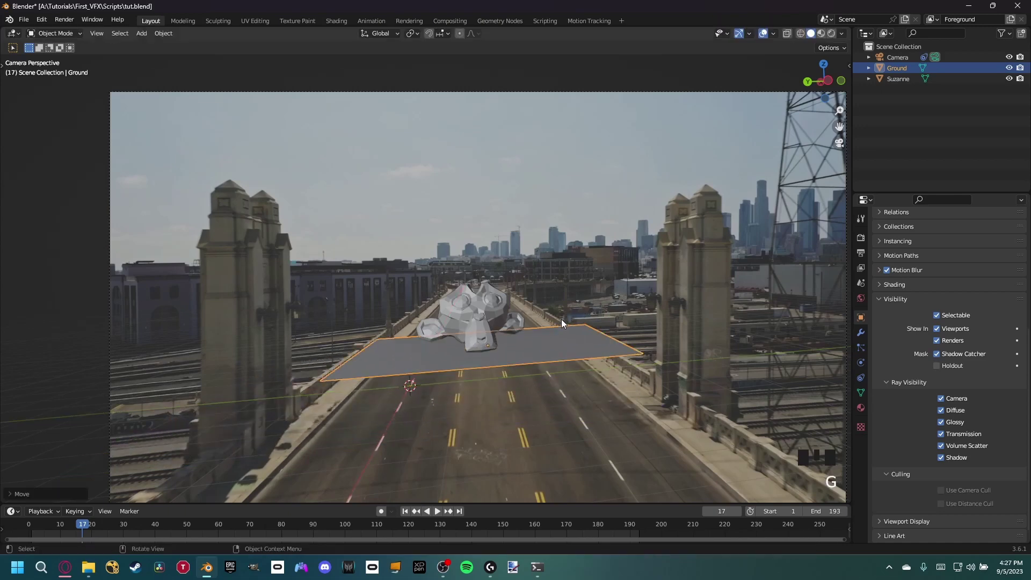
- Stretch the Ground plane along X to about 3.6 times its length, and narrow it along Y to roughly the road's width
{"action": "key", "text": "s"}
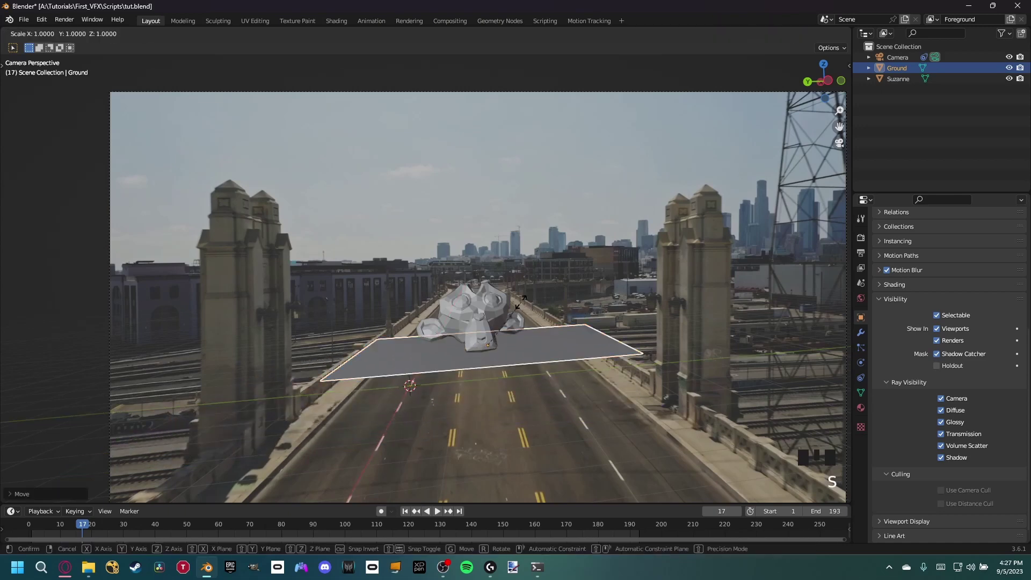
{"action": "key", "text": "x"}
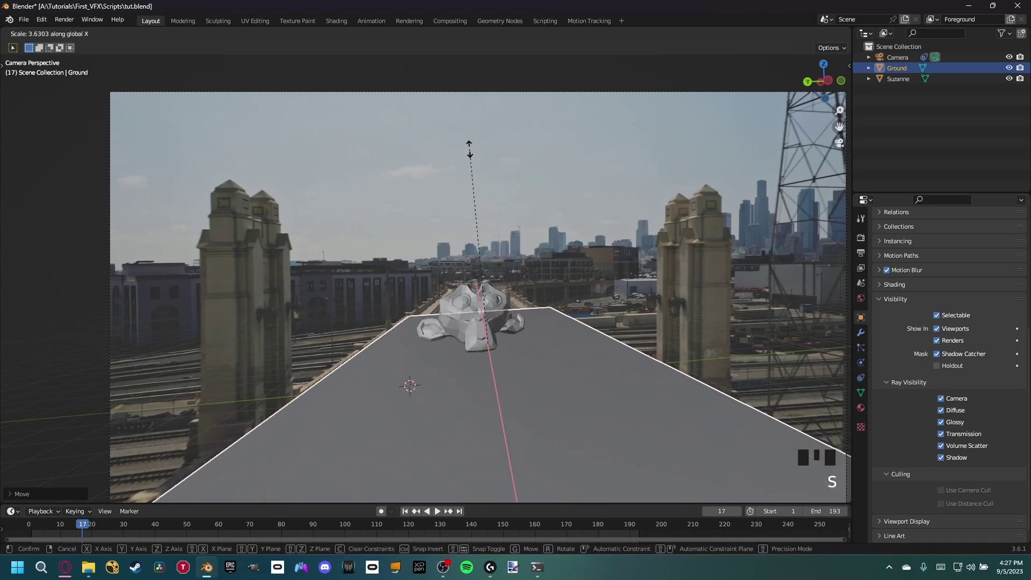
{"action": "left_click", "coordinate": [469, 160]}
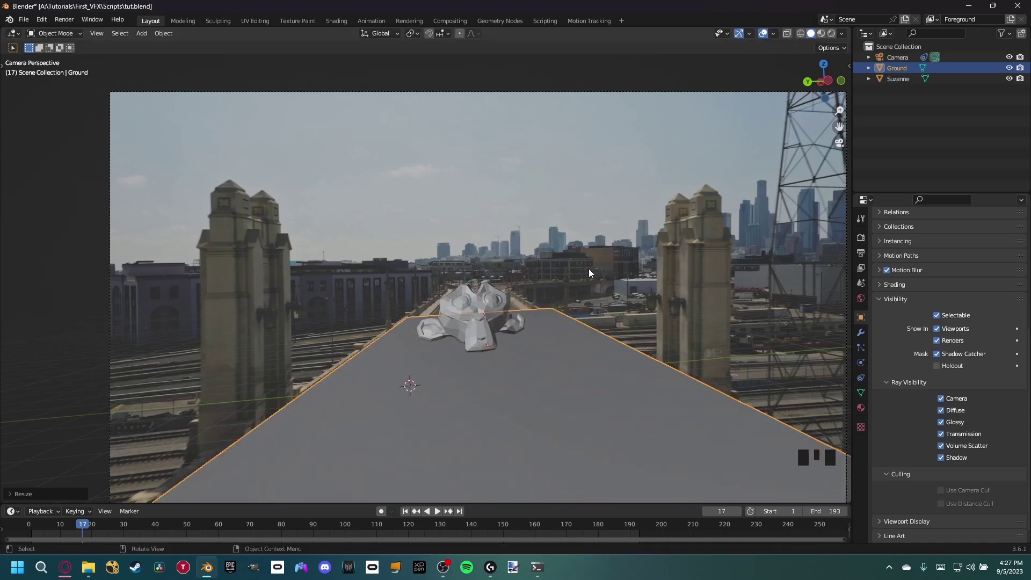
{"action": "key", "text": "s"}
{"action": "key", "text": "y"}
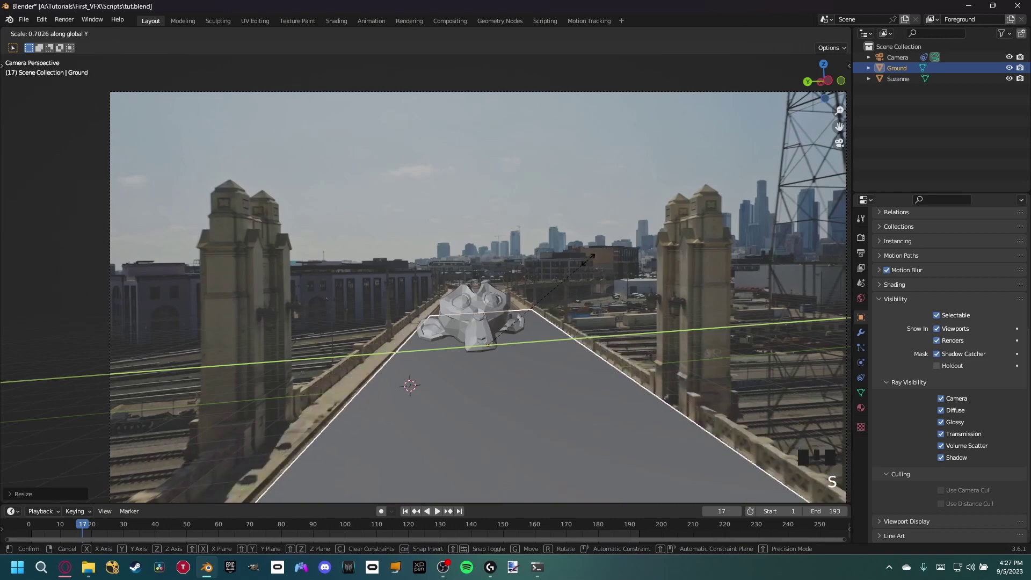
{"action": "left_click", "coordinate": [582, 272]}
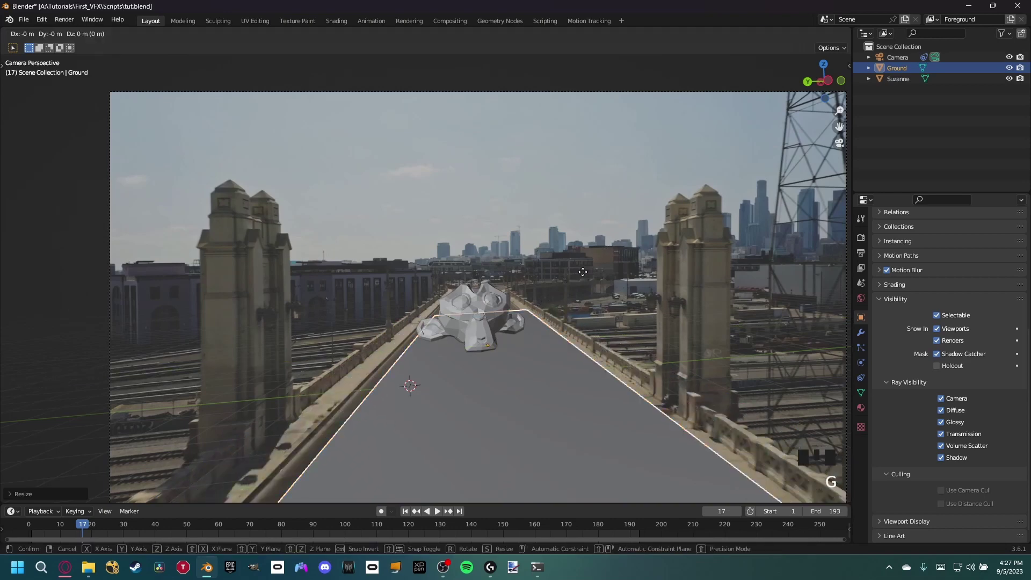
- Shift the Ground plane horizontally until its edges line up with both road curbs, and check the alignment up to frame 20
{"action": "key", "text": "g"}
{"action": "key", "text": "shift+z"}
{"action": "left_click", "coordinate": [569, 269]}
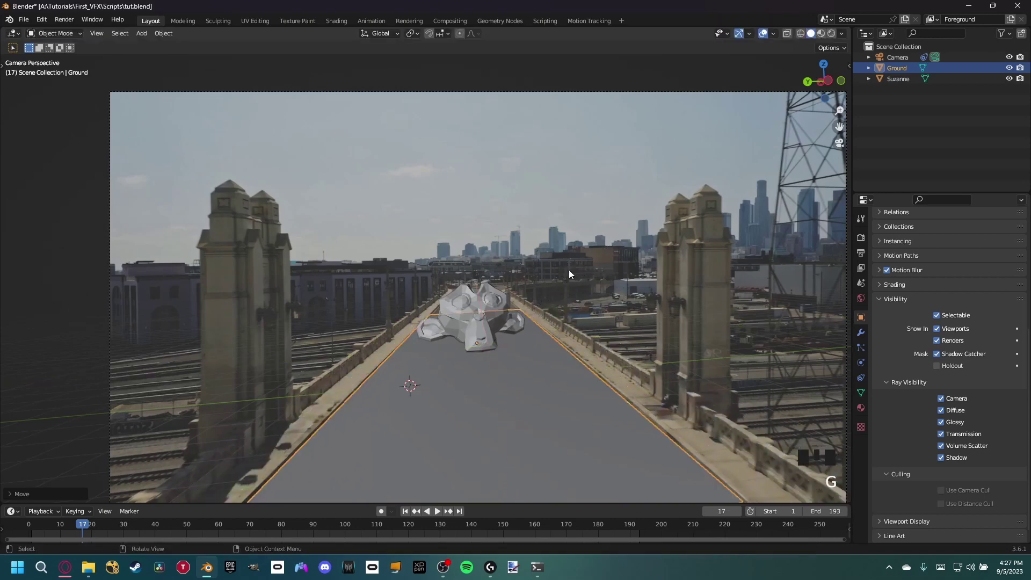
{"action": "left_click_drag", "start_coordinate": [156, 529], "coordinate": [92, 535]}
- Temporarily hide the monkey and try sliding the Ground plane along the X axis to compare its edges with the road
{"action": "key", "text": "g"}
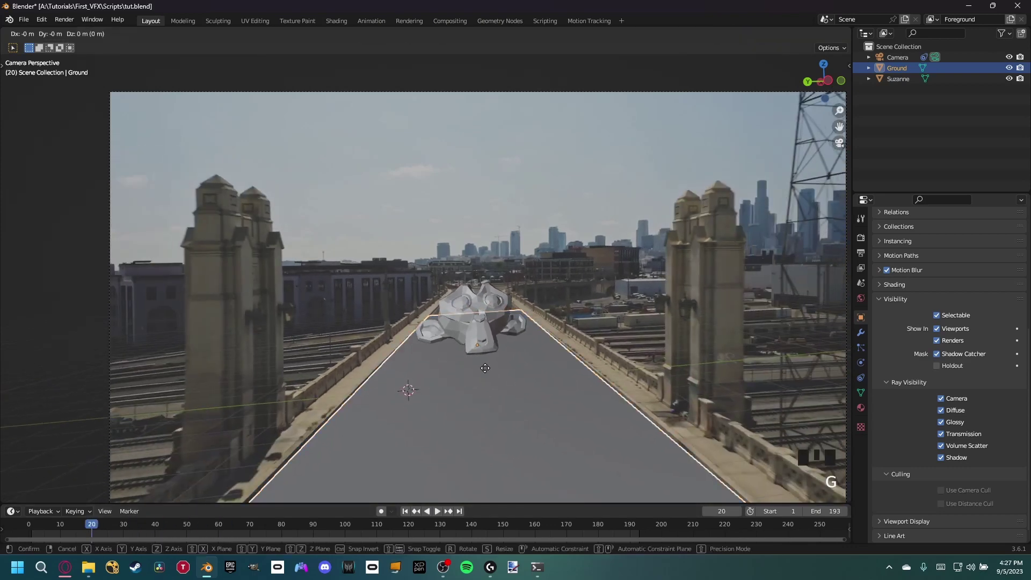
{"action": "left_click", "coordinate": [489, 311]}
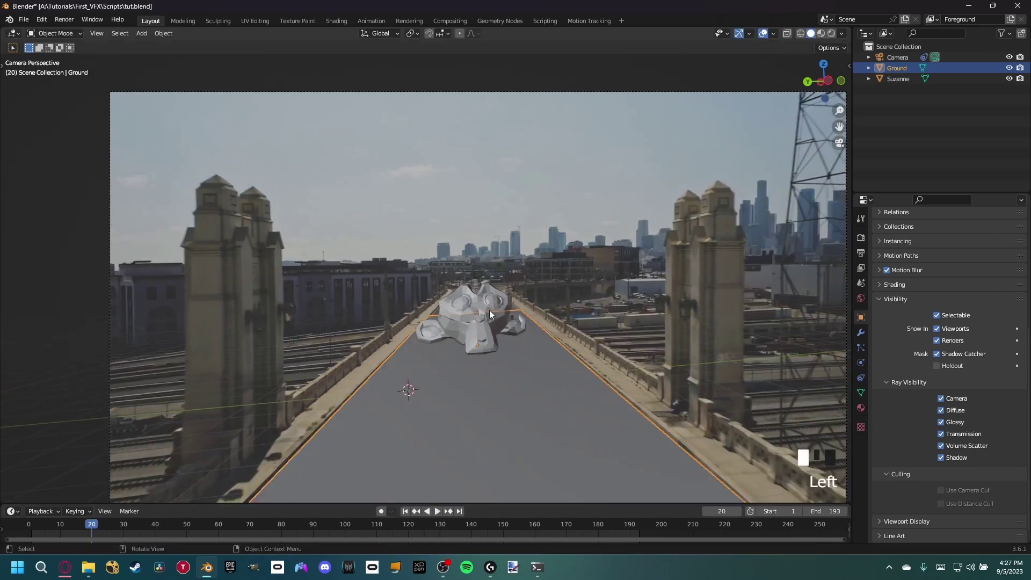
{"action": "left_click", "coordinate": [490, 327]}
{"action": "key", "text": "h"}
{"action": "left_click", "coordinate": [494, 387]}
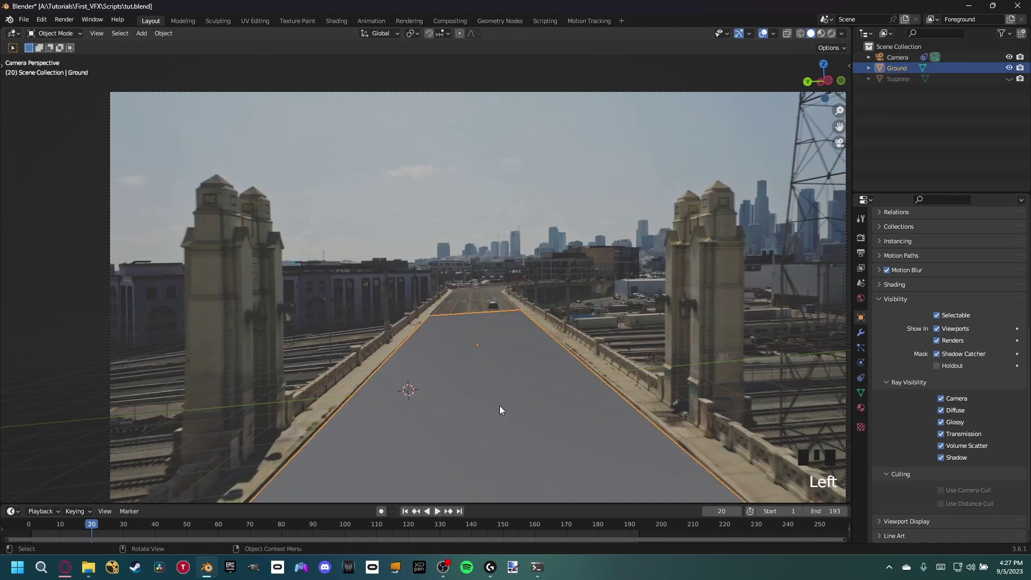
{"action": "key", "text": "g"}
{"action": "key", "text": "x"}
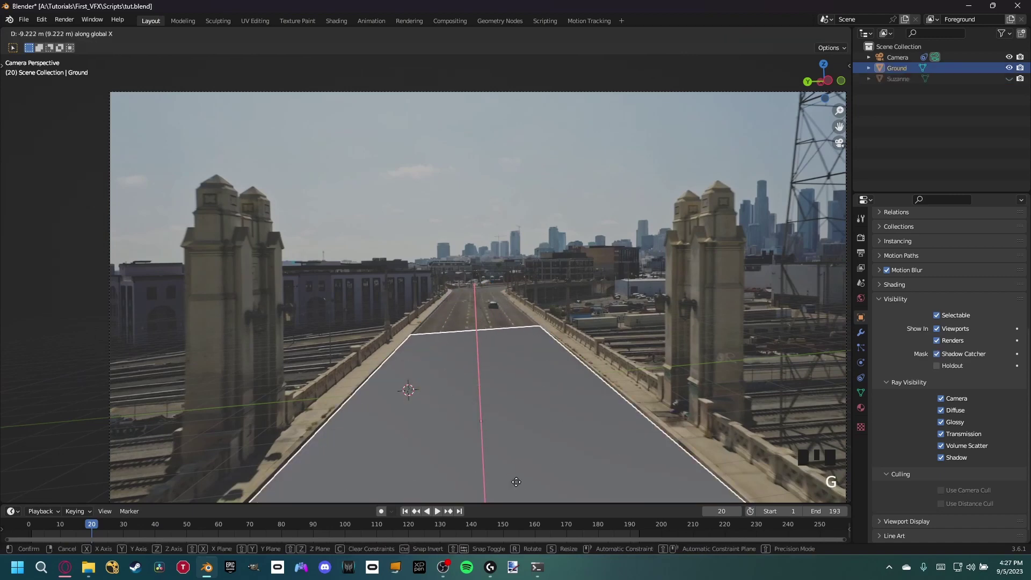
{"action": "left_click", "coordinate": [497, 384]}
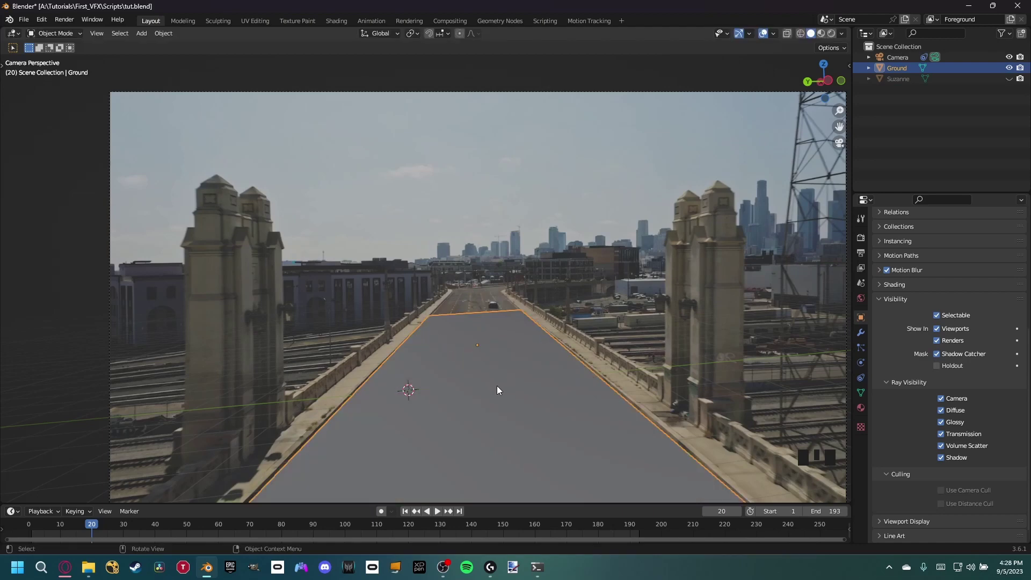
{"action": "key", "text": "alt+h"}
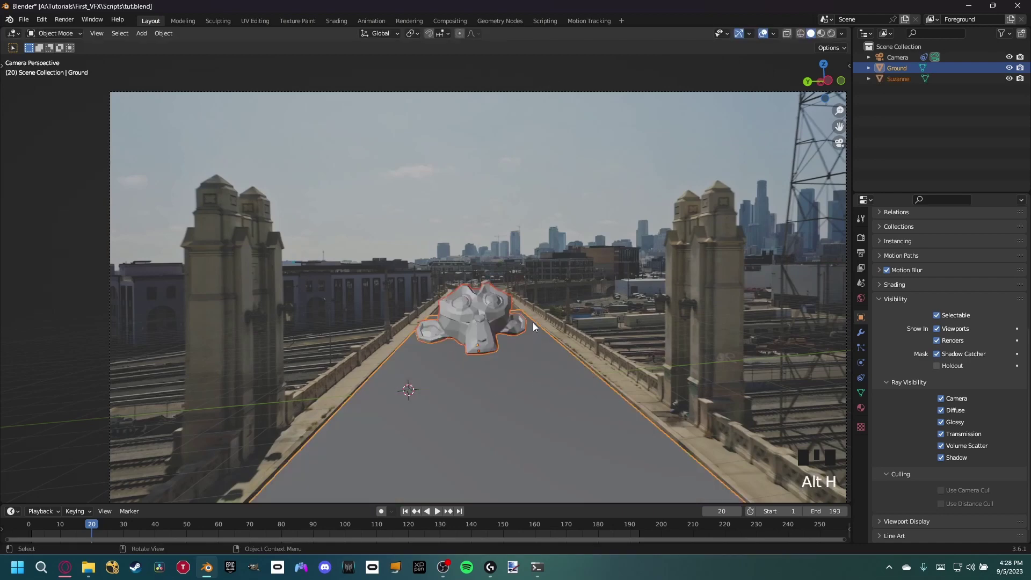
- Select only the Ground plane and switch the camera view to Rendered shading
{"action": "scroll", "coordinate": [517, 356], "scroll_direction": "up", "scroll_amount": 3}
{"action": "mouse_move", "coordinate": [517, 357]}
{"action": "middle_mouse_down", "text": "shift"}
{"action": "mouse_move", "coordinate": [542, 350]}
{"action": "mouse_move", "coordinate": [506, 346]}
{"action": "middle_mouse_up", "text": "shift"}
{"action": "left_click", "coordinate": [506, 346]}
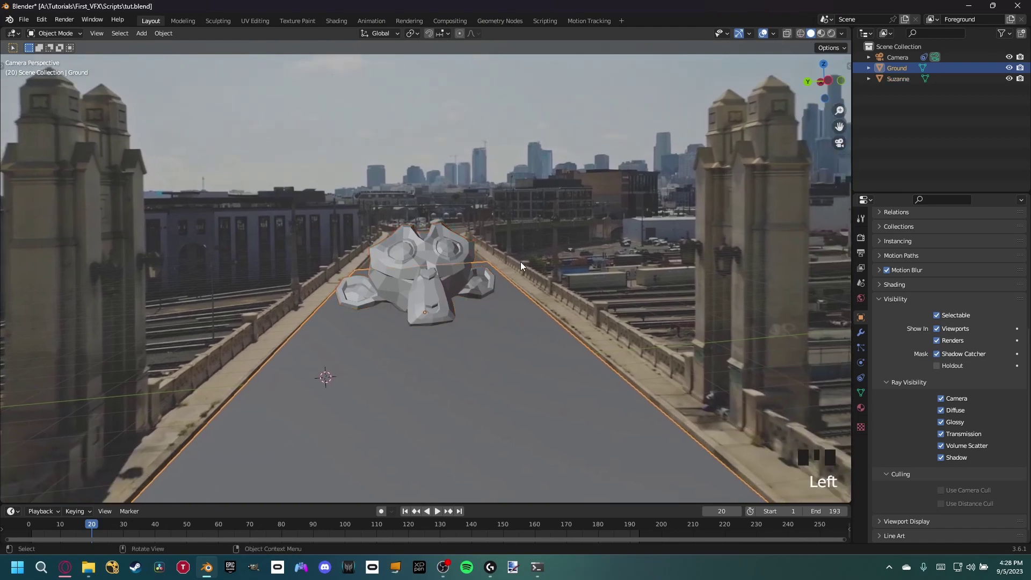
{"action": "middle_click_drag", "start_coordinate": [520, 265], "coordinate": [538, 277], "text": "shift"}
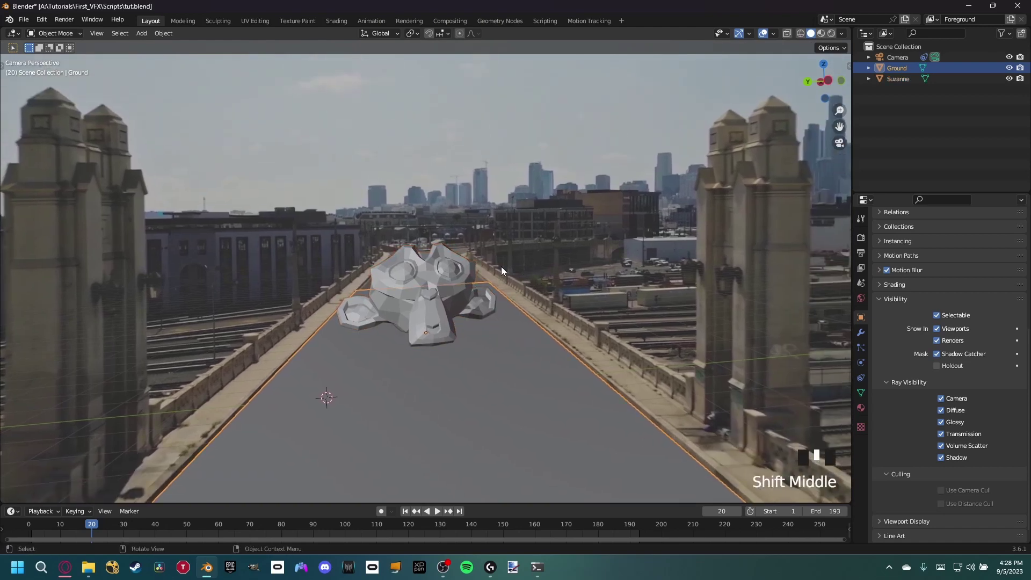
{"action": "key", "text": "z"}
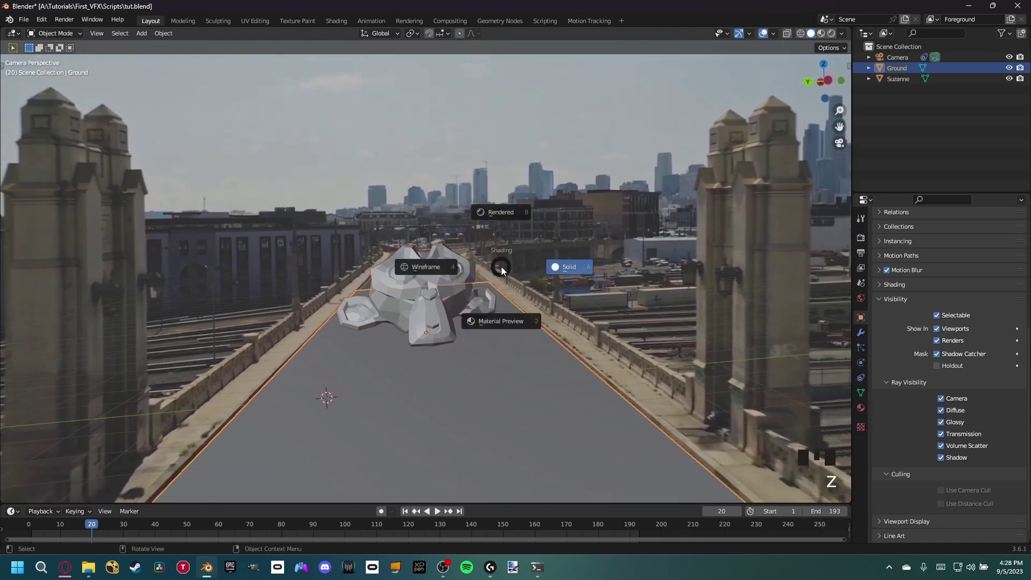
{"action": "left_click", "coordinate": [493, 205]}
{"action": "scroll", "coordinate": [516, 278], "scroll_direction": "down", "scroll_amount": 2}
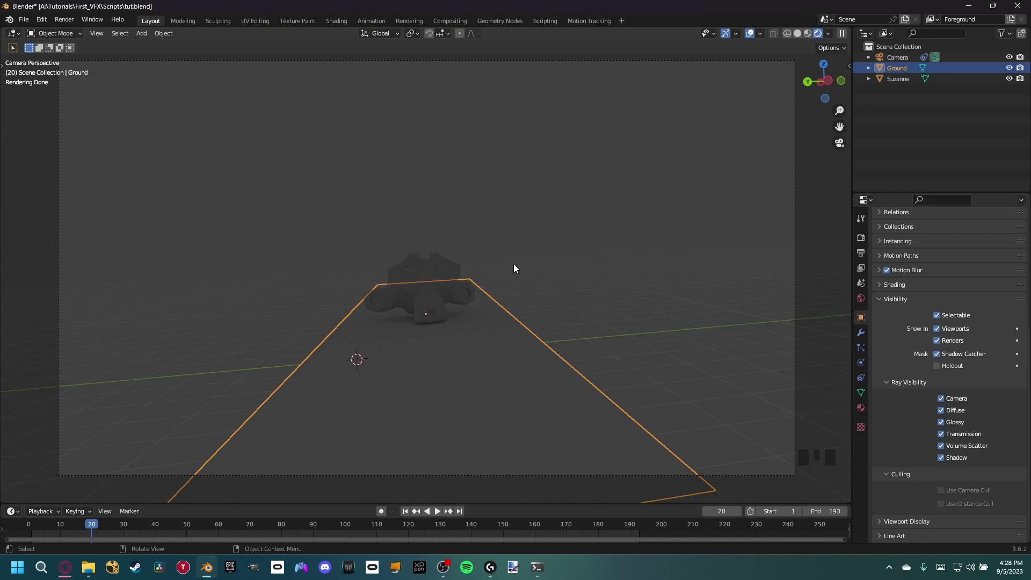
- Assign an Environment Texture to the World background color
{"action": "left_click", "coordinate": [861, 298]}
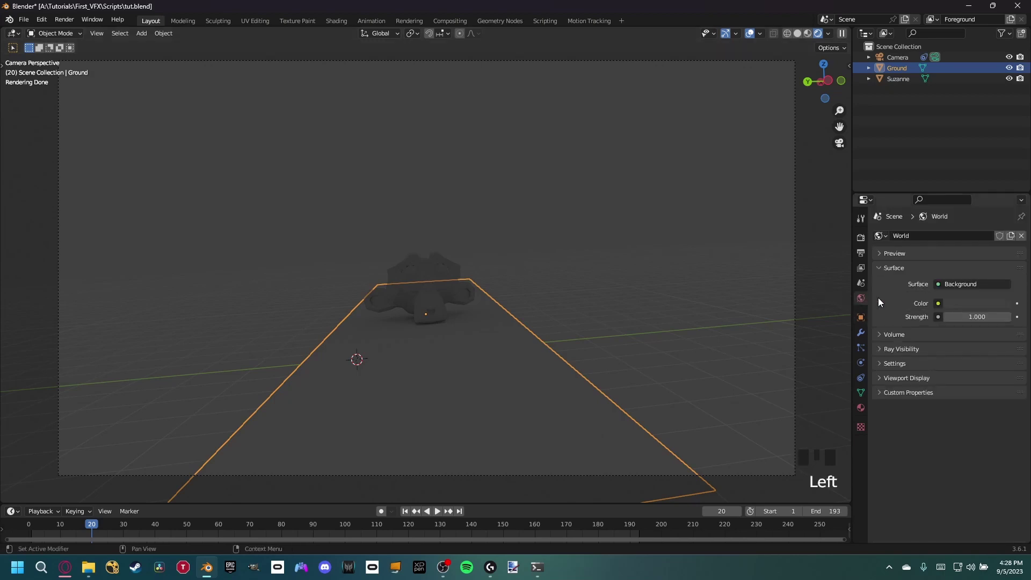
{"action": "left_click", "coordinate": [939, 304]}
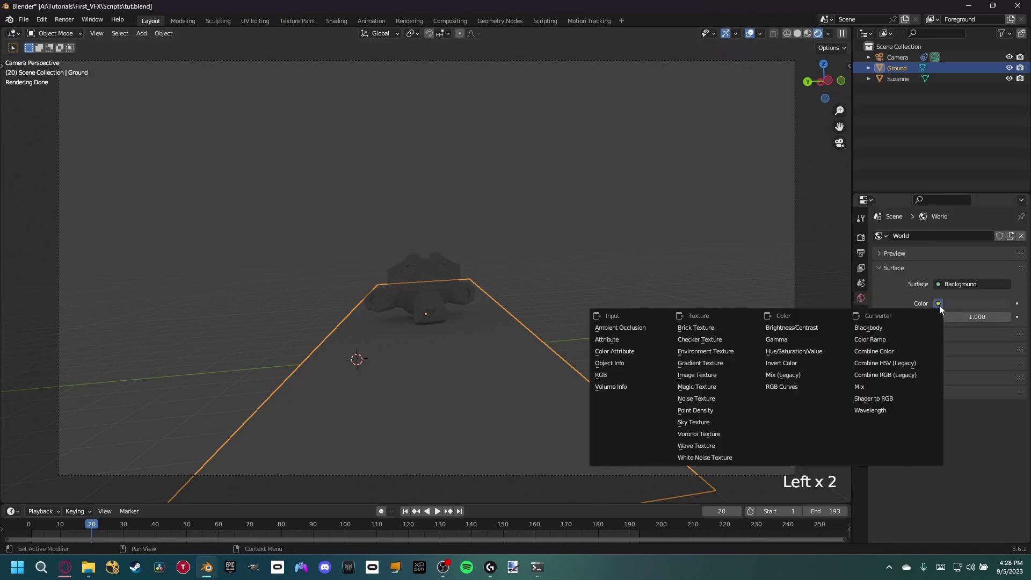
{"action": "left_click", "coordinate": [701, 352]}
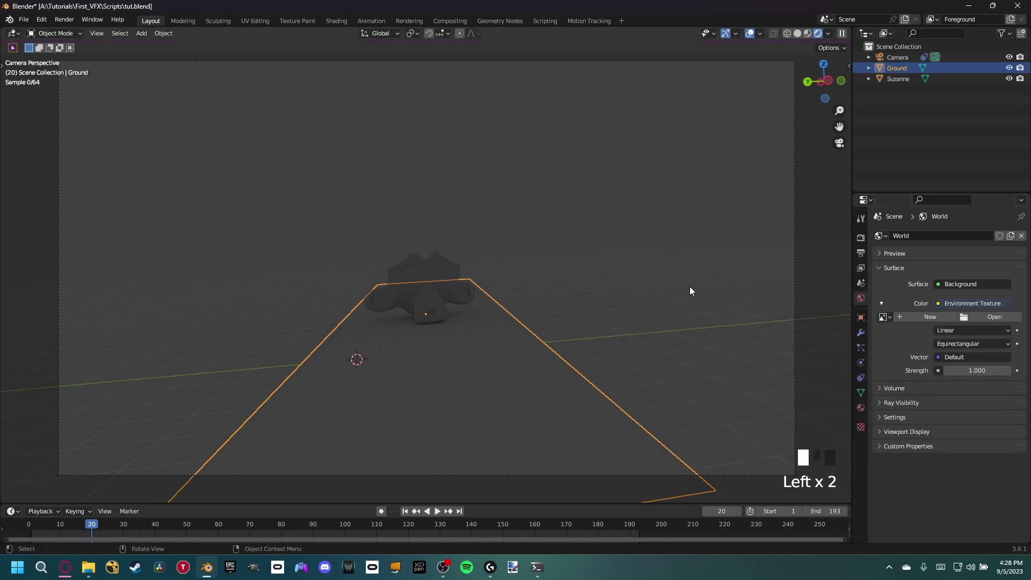
- Load wide_street_01_4k.exr from the HDRI folder as the World's environment texture
{"action": "left_click", "coordinate": [1004, 318]}
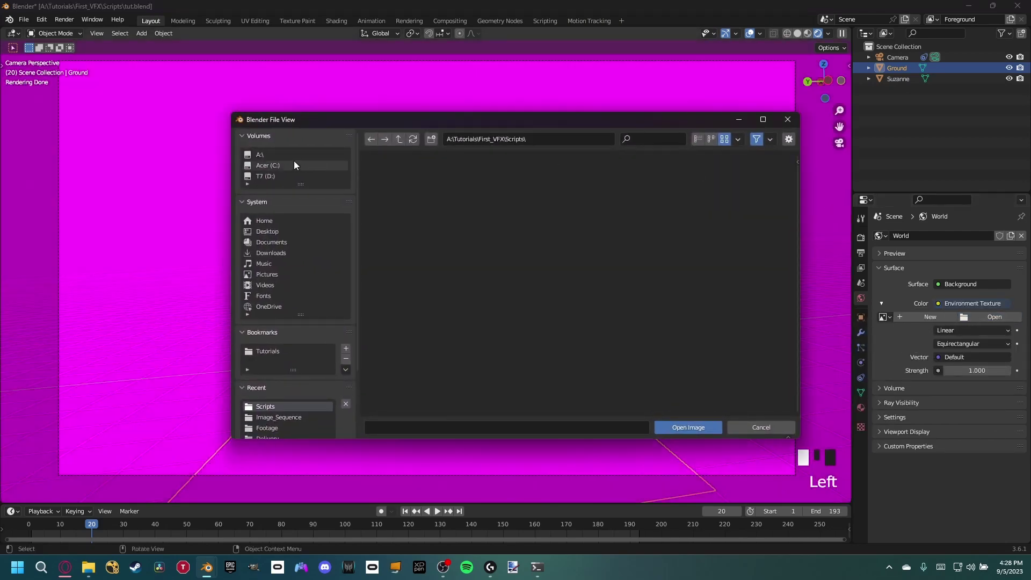
{"action": "left_click", "coordinate": [404, 226]}
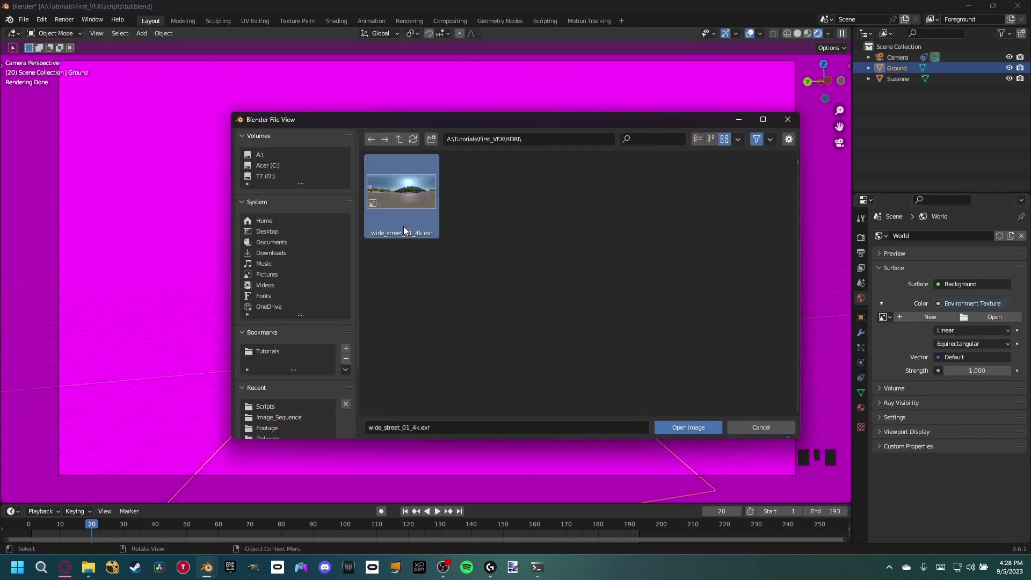
{"action": "left_click", "coordinate": [691, 428]}
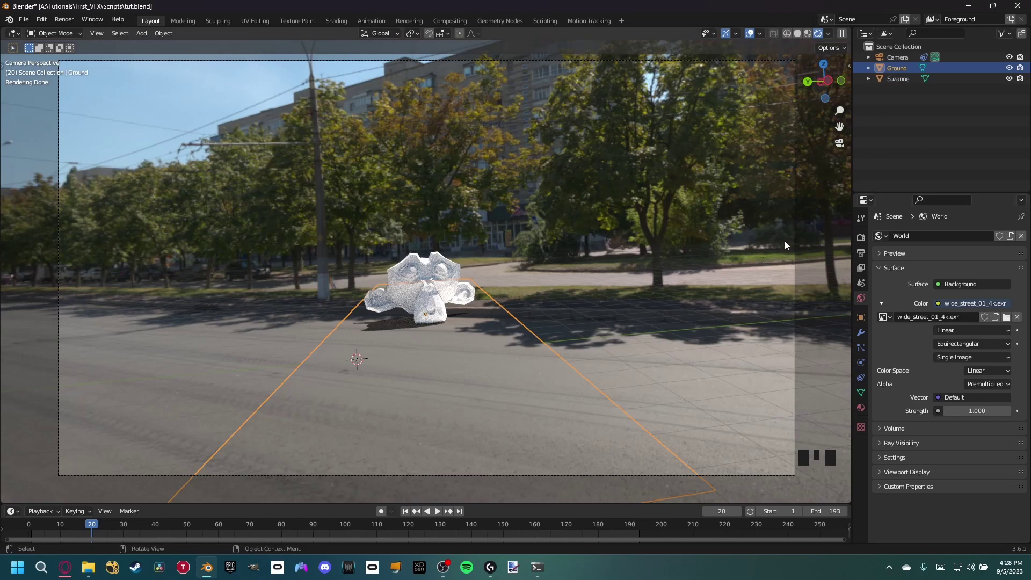
- Make the render film transparent so the footage shows behind the monkey, and deselect the Ground plane
{"action": "left_click", "coordinate": [861, 240]}
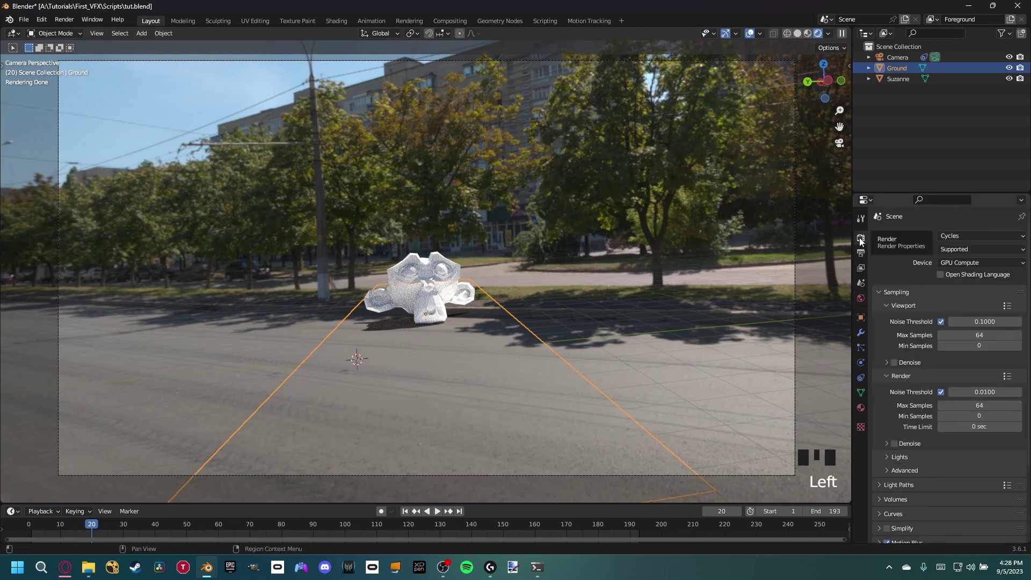
{"action": "scroll", "coordinate": [891, 411], "scroll_direction": "down", "scroll_amount": 6}
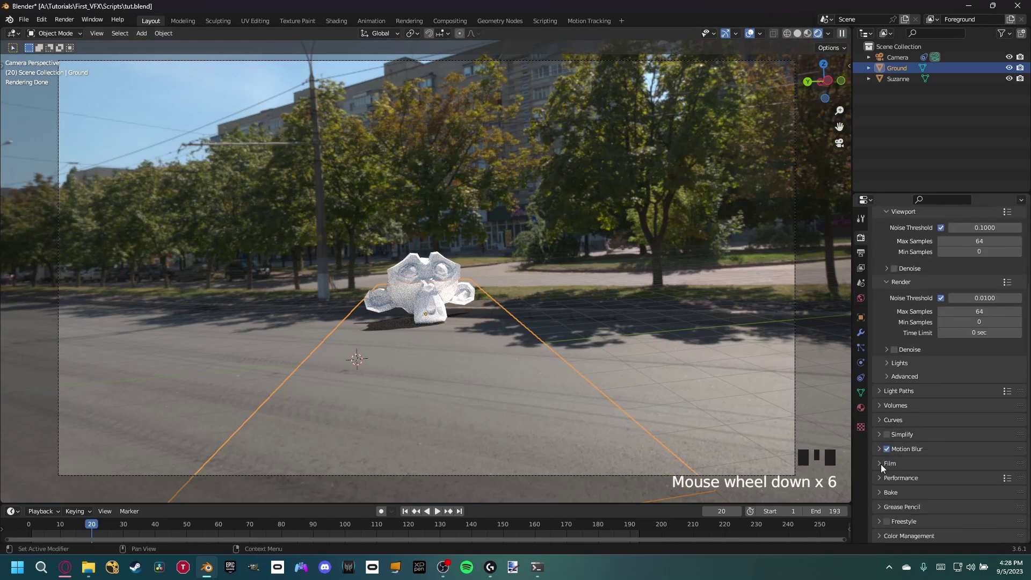
{"action": "left_click", "coordinate": [880, 464]}
{"action": "scroll", "coordinate": [879, 462], "scroll_direction": "down", "scroll_amount": 6}
{"action": "left_click", "coordinate": [894, 433]}
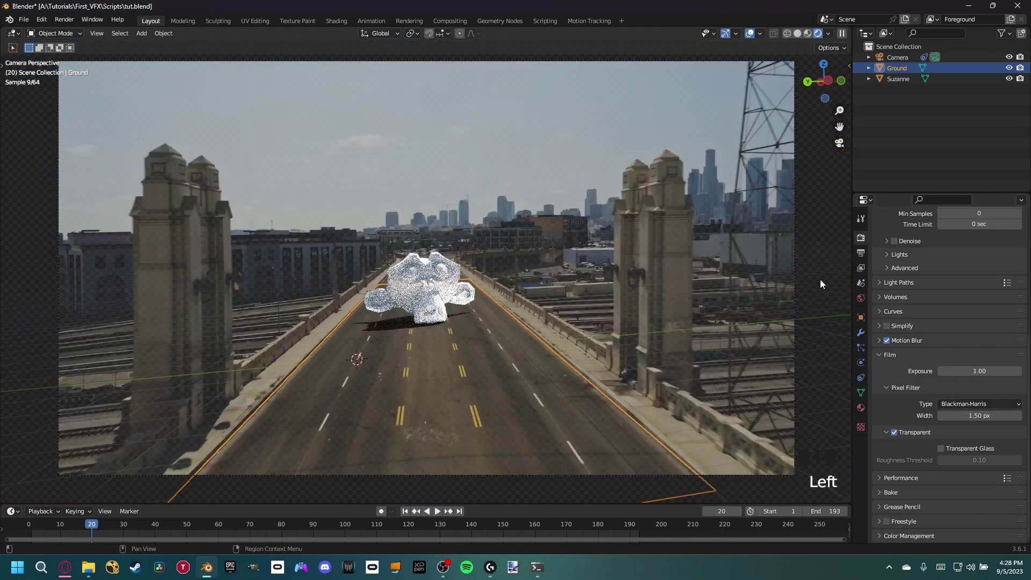
{"action": "left_click", "coordinate": [556, 257]}
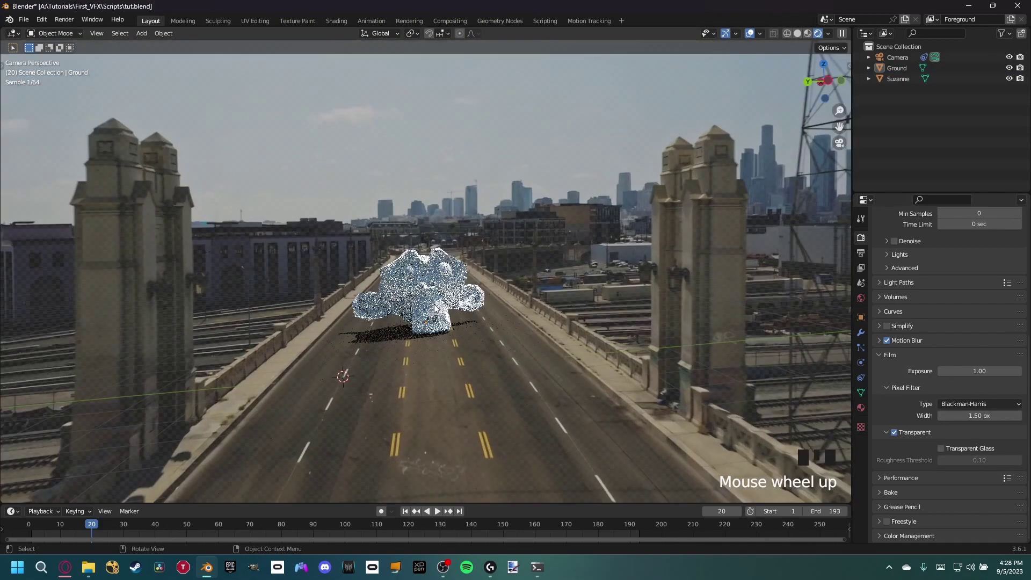
{"action": "scroll", "coordinate": [572, 295], "scroll_direction": "up", "scroll_amount": 1}
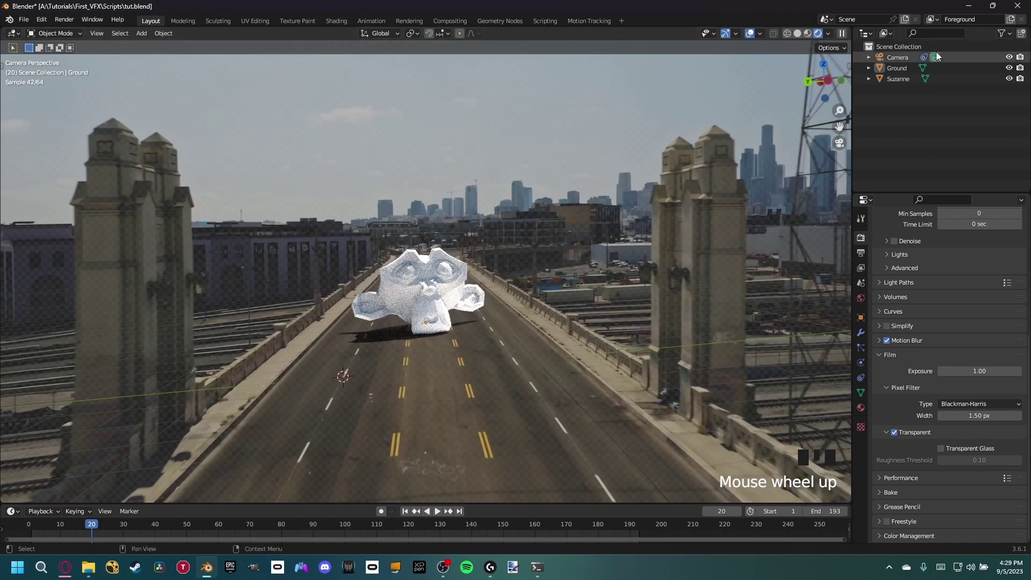
- Set the opacity of the camera's background movie clip to 1.000 and deselect the camera
{"action": "left_click", "coordinate": [913, 58]}
{"action": "left_click", "coordinate": [860, 363]}
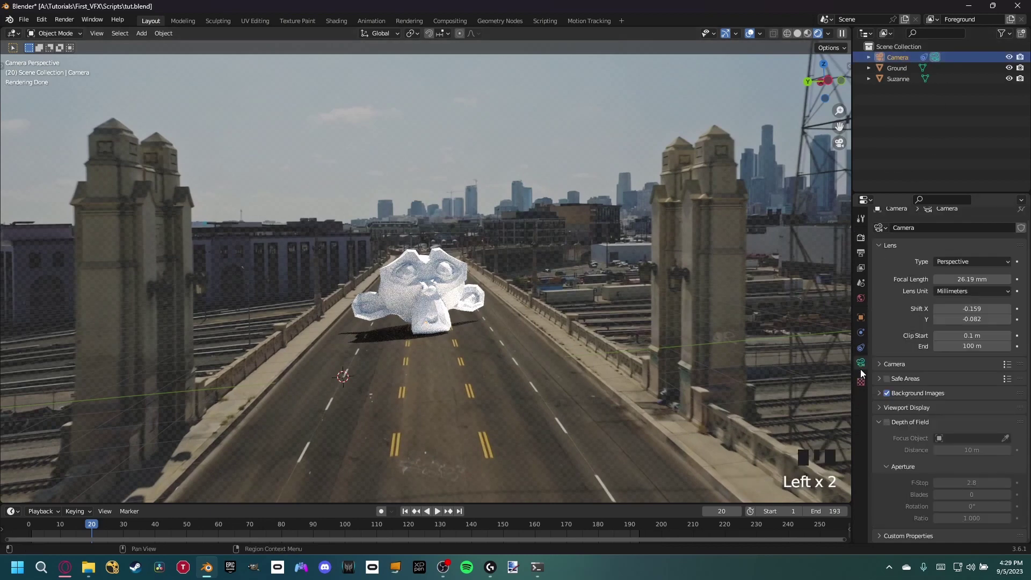
{"action": "left_click", "coordinate": [882, 392]}
{"action": "scroll", "coordinate": [959, 408], "scroll_direction": "down", "scroll_amount": 8}
{"action": "left_click_drag", "start_coordinate": [971, 376], "coordinate": [1018, 376]}
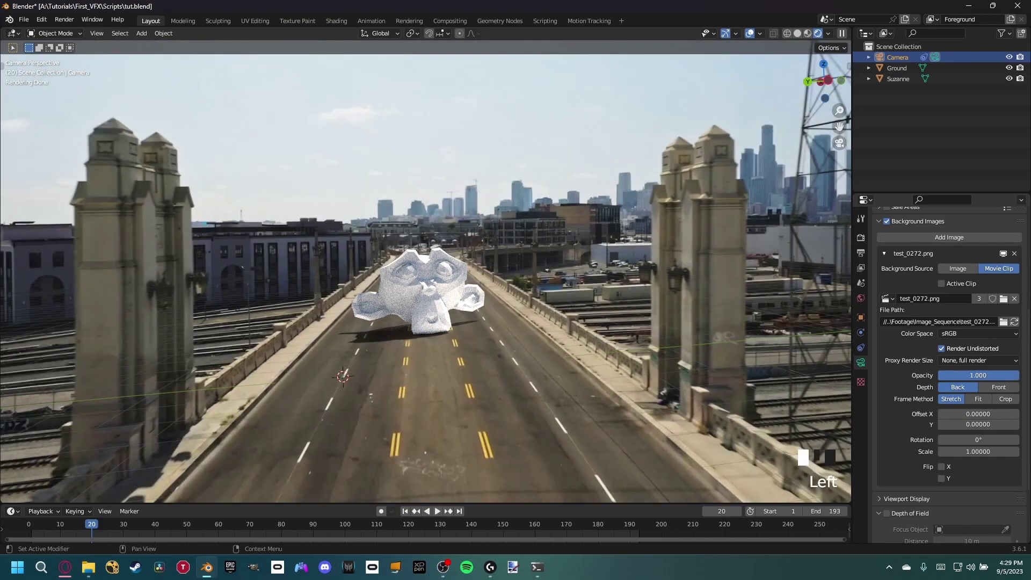
{"action": "left_click", "coordinate": [392, 296]}
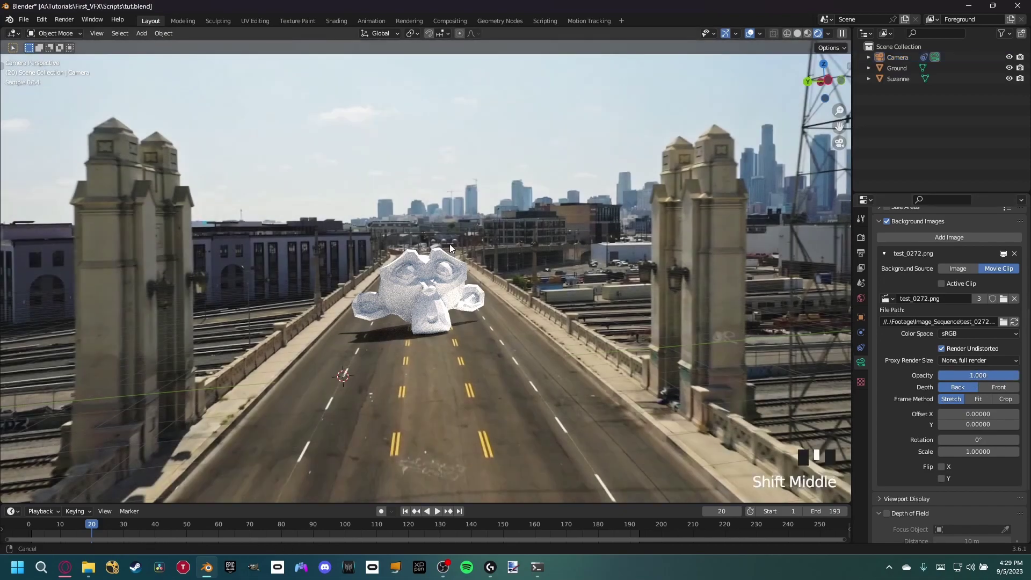
{"action": "middle_click_drag", "start_coordinate": [413, 355], "coordinate": [482, 340], "text": "shift"}
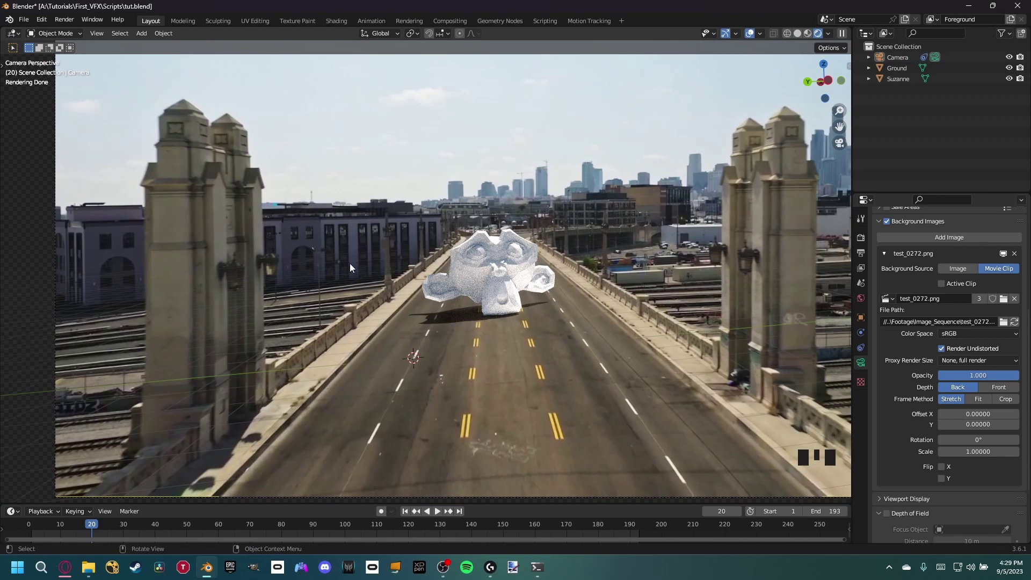
- Show the World node tree in the Shading workspace, with the viewport in camera view and Rendered shading
{"action": "left_click", "coordinate": [337, 22]}
{"action": "left_click", "coordinate": [205, 328]}
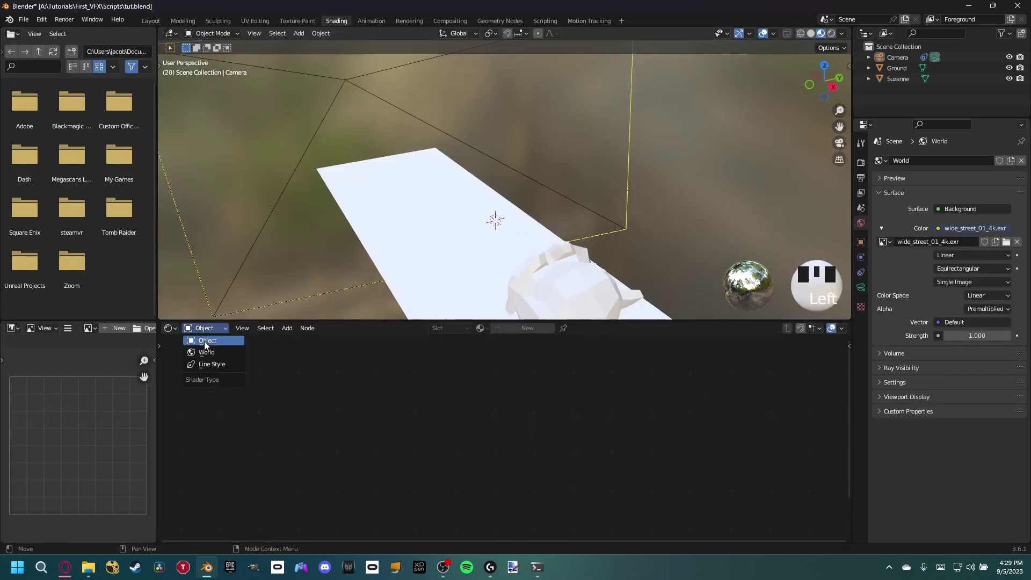
{"action": "left_click", "coordinate": [206, 352]}
{"action": "key", "text": "KP_0"}
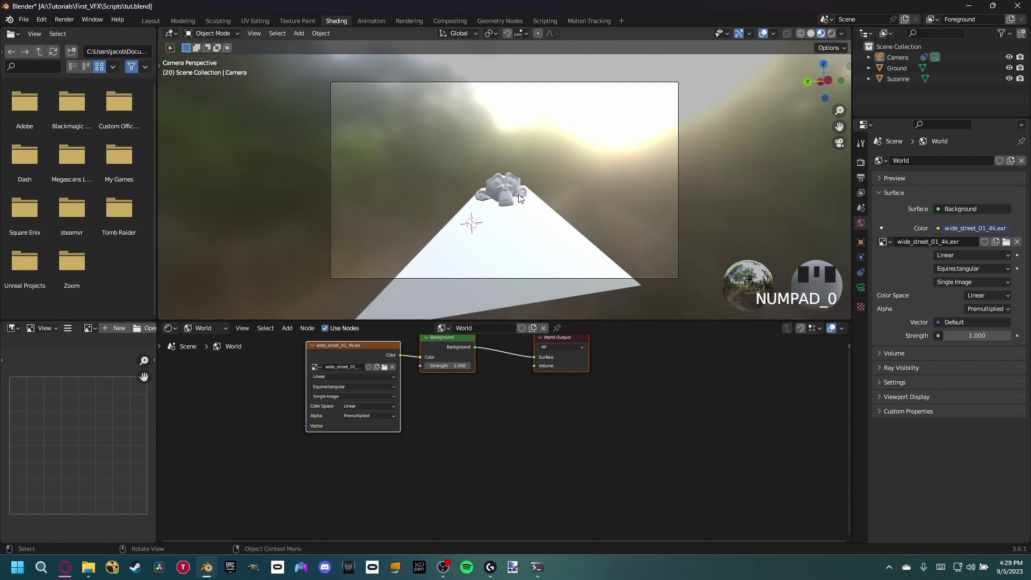
{"action": "key", "text": "z"}
{"action": "scroll", "coordinate": [495, 195], "scroll_direction": "up", "scroll_amount": 3}
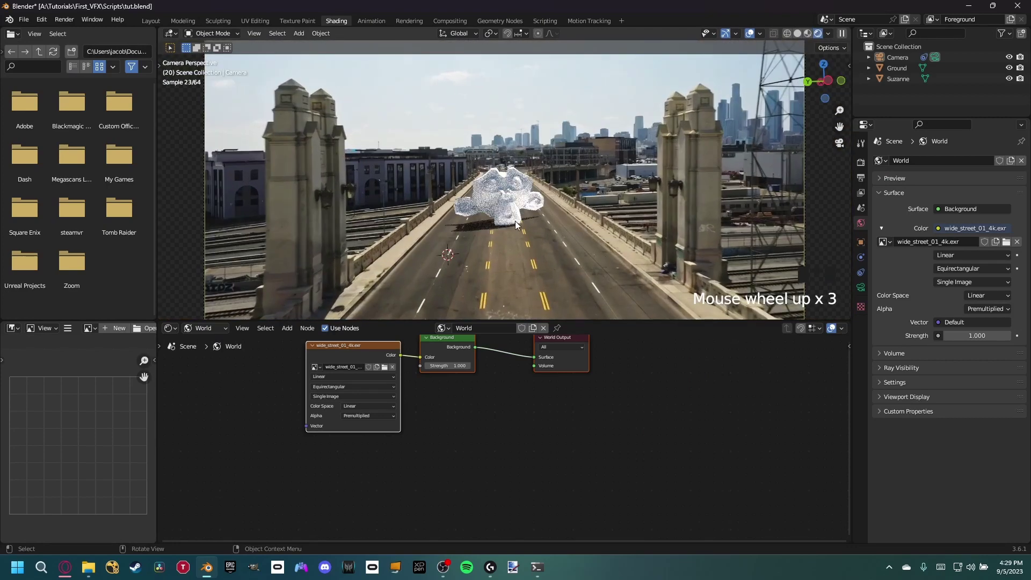
{"action": "middle_click_drag", "start_coordinate": [515, 225], "coordinate": [535, 234], "text": "shift"}
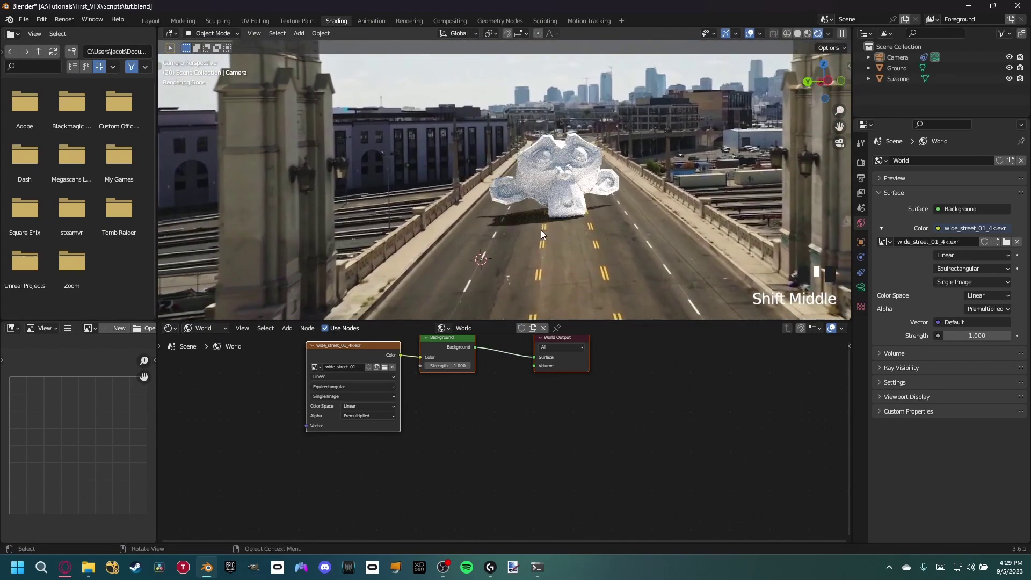
- Add Texture Coordinate and Mapping nodes to the wide_street_01_4k.exr environment texture
{"action": "left_click", "coordinate": [327, 350]}
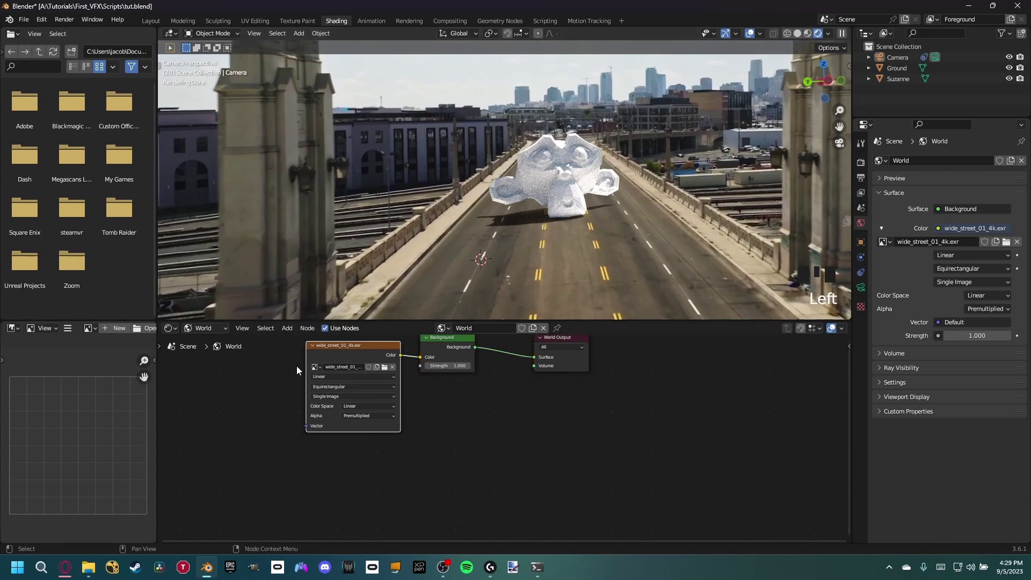
{"action": "right_click", "coordinate": [296, 366]}
{"action": "key", "text": "ctrl+t"}
{"action": "middle_click_drag", "start_coordinate": [271, 368], "coordinate": [379, 388]}
{"action": "middle_click_drag", "start_coordinate": [388, 434], "coordinate": [469, 428]}
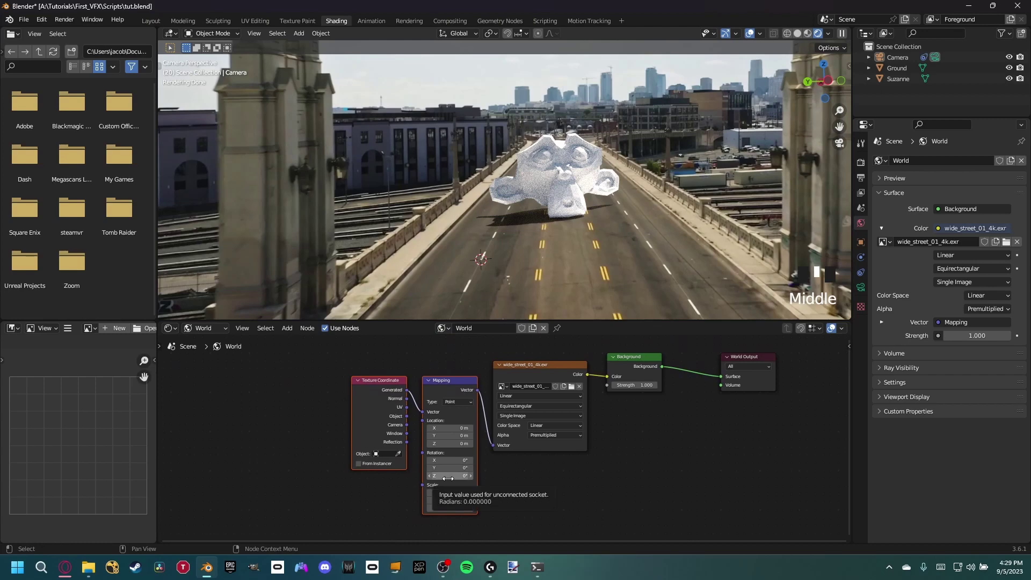
- Rotate the environment texture's mapping to Y -28.3° and Z -41.4°, and examine the monkey's shadow on the road
{"action": "left_click_drag", "start_coordinate": [447, 477], "coordinate": [398, 468]}
{"action": "middle_click_drag", "start_coordinate": [248, 300], "coordinate": [281, 263], "text": "shift"}
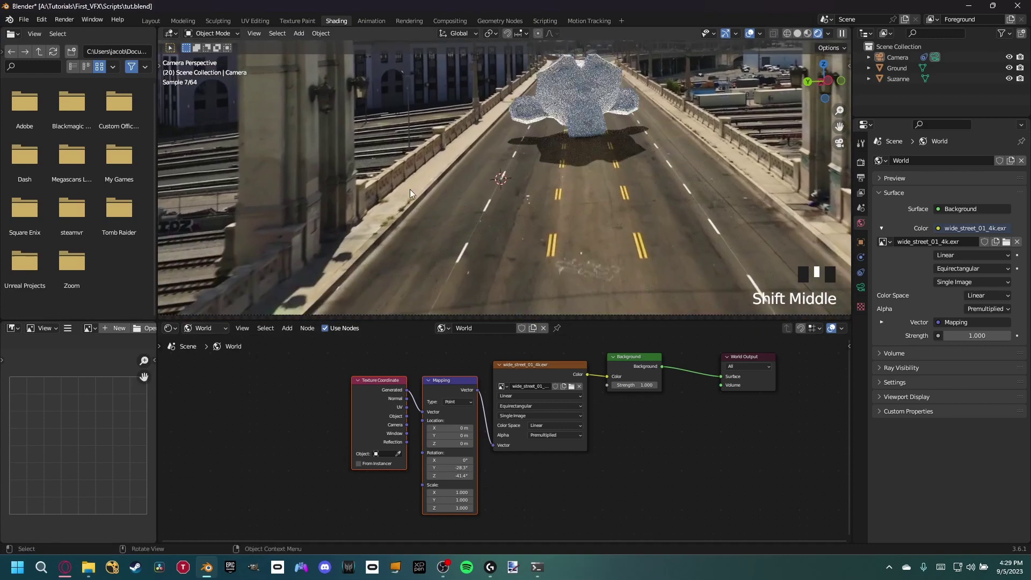
{"action": "scroll", "coordinate": [281, 263], "scroll_direction": "down", "scroll_amount": 1}
{"action": "scroll", "coordinate": [280, 258], "scroll_direction": "down", "scroll_amount": 1}
{"action": "middle_click_drag", "start_coordinate": [337, 281], "coordinate": [537, 204], "text": "shift"}
{"action": "scroll", "coordinate": [497, 234], "scroll_direction": "up", "scroll_amount": 5}
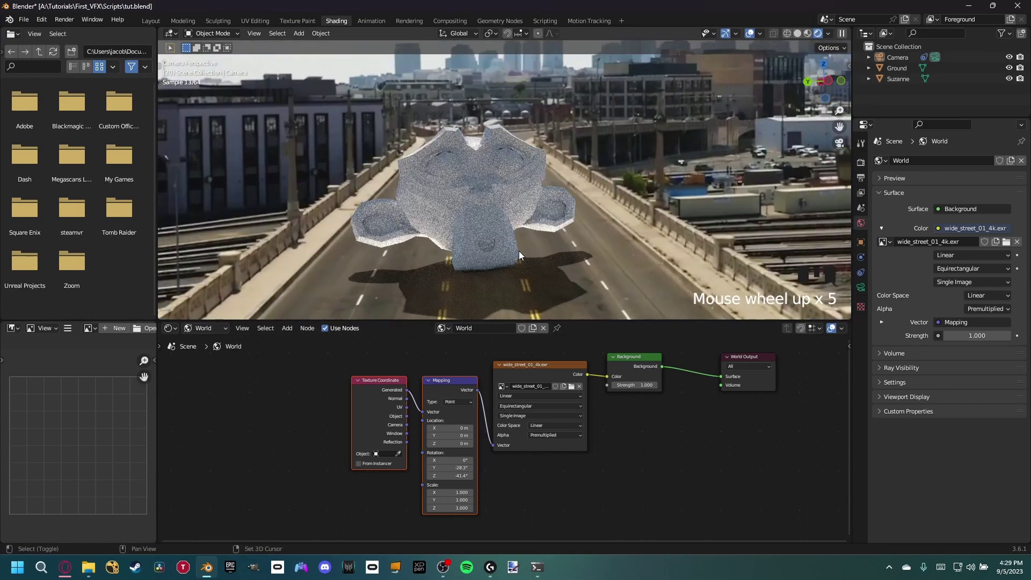
{"action": "middle_click_drag", "start_coordinate": [519, 251], "coordinate": [535, 254], "text": "shift"}
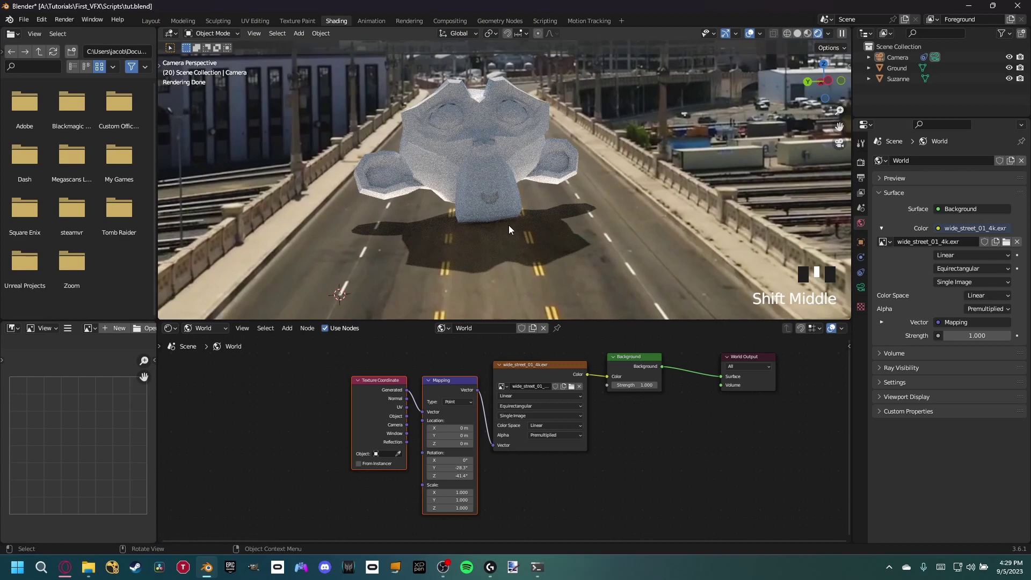
- Set the shader editor back to Object, return to the Layout workspace and save the file
{"action": "left_click", "coordinate": [203, 328]}
{"action": "left_click", "coordinate": [209, 340]}
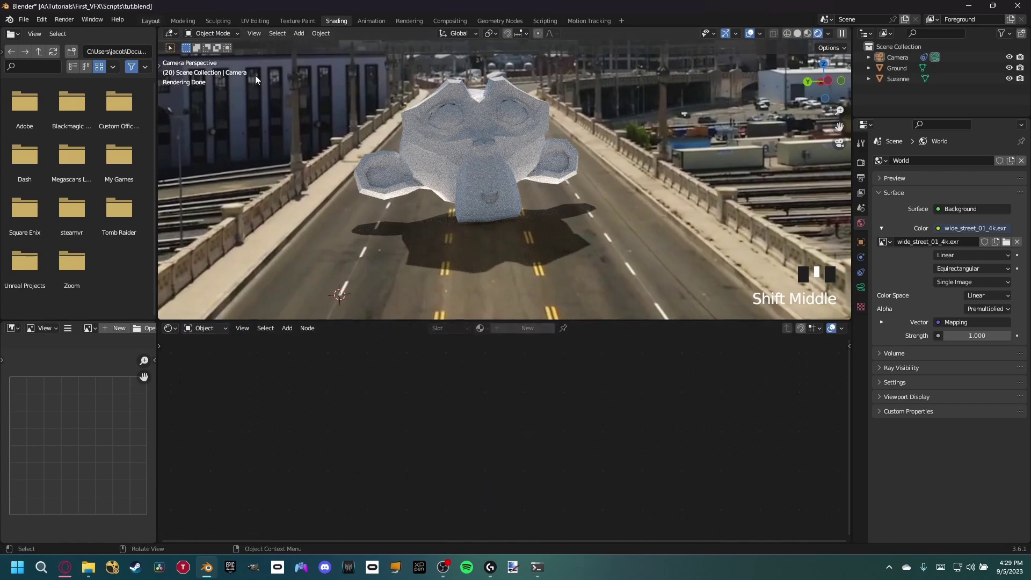
{"action": "left_click", "coordinate": [150, 20]}
{"action": "key", "text": "ctrl+s"}
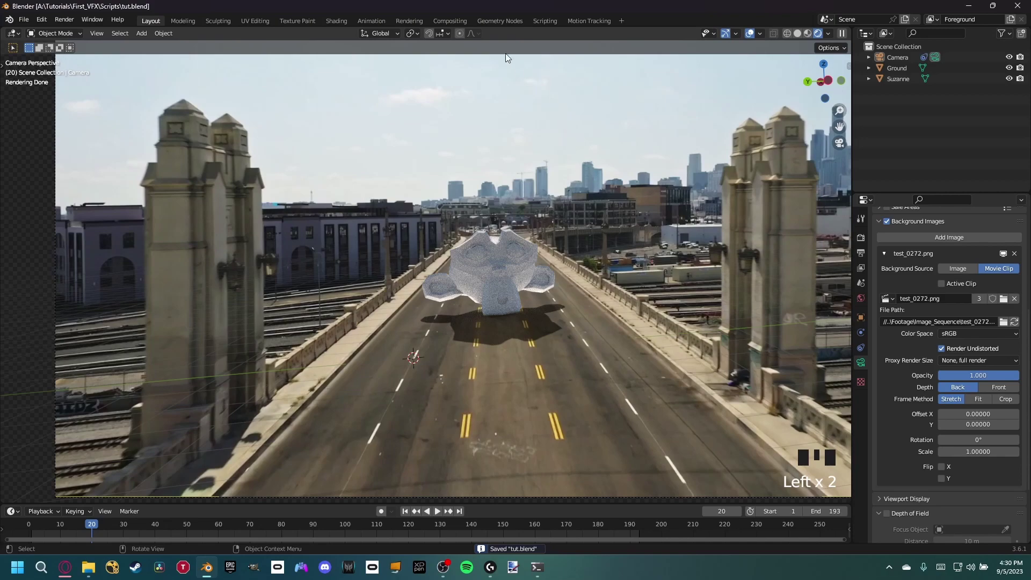
- Render frame 20 from the Compositing workspace and examine how the monkey and its shadow blend with the footage
{"action": "left_click", "coordinate": [448, 21]}
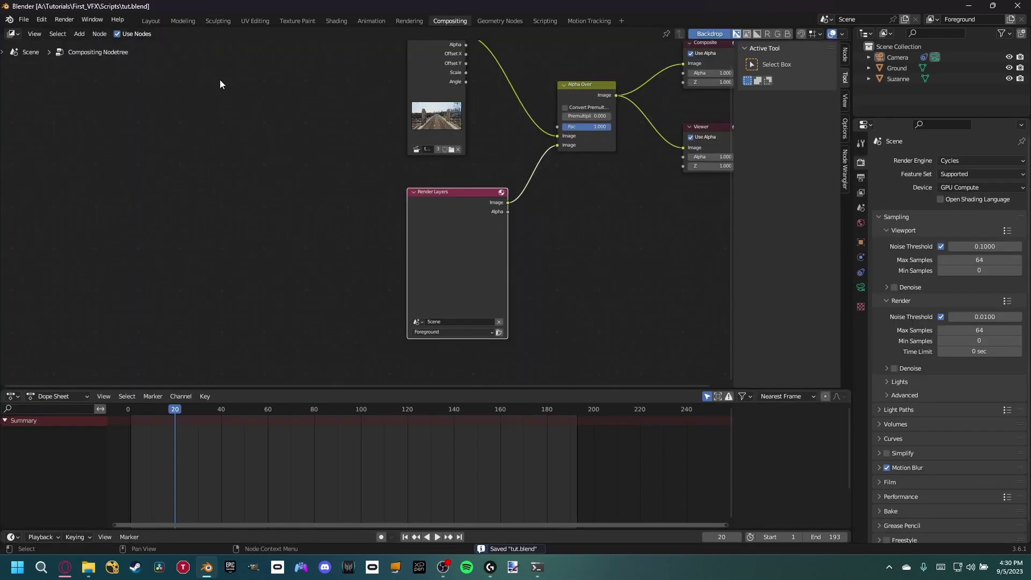
{"action": "left_click", "coordinate": [64, 19]}
{"action": "left_click", "coordinate": [70, 31]}
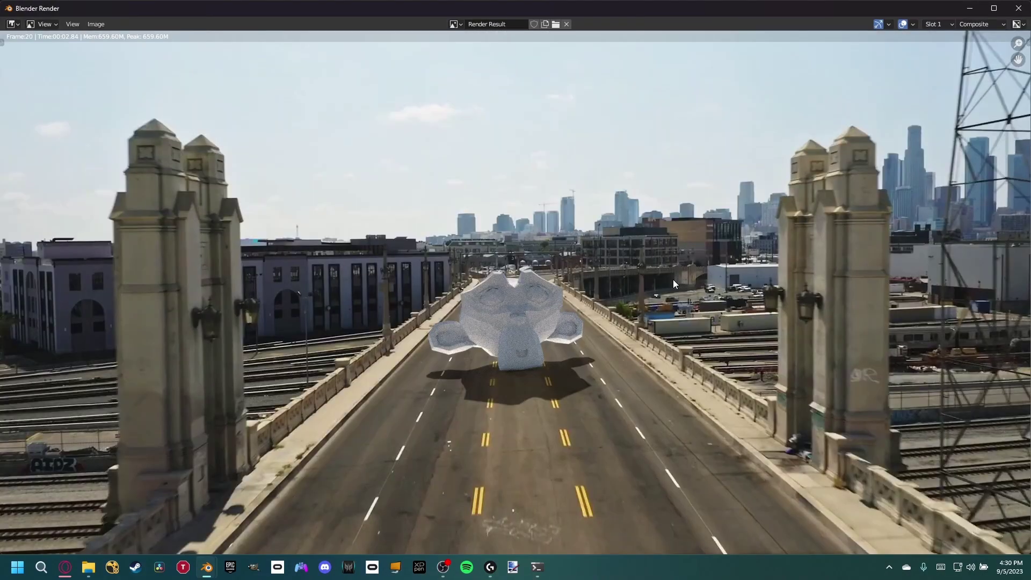
{"action": "scroll", "coordinate": [566, 350], "scroll_direction": "up", "scroll_amount": 2}
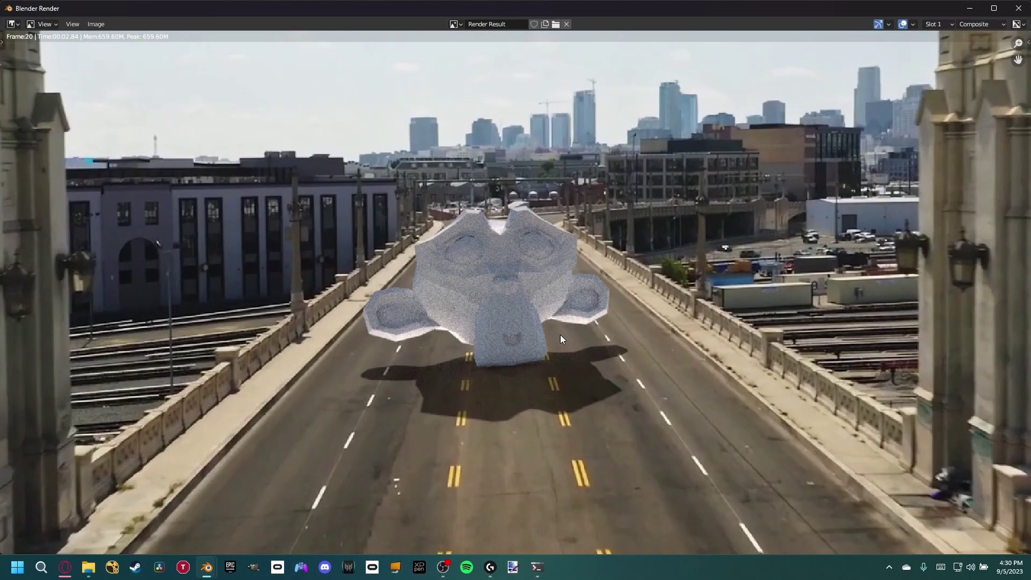
{"action": "scroll", "coordinate": [561, 338], "scroll_direction": "down", "scroll_amount": 3}
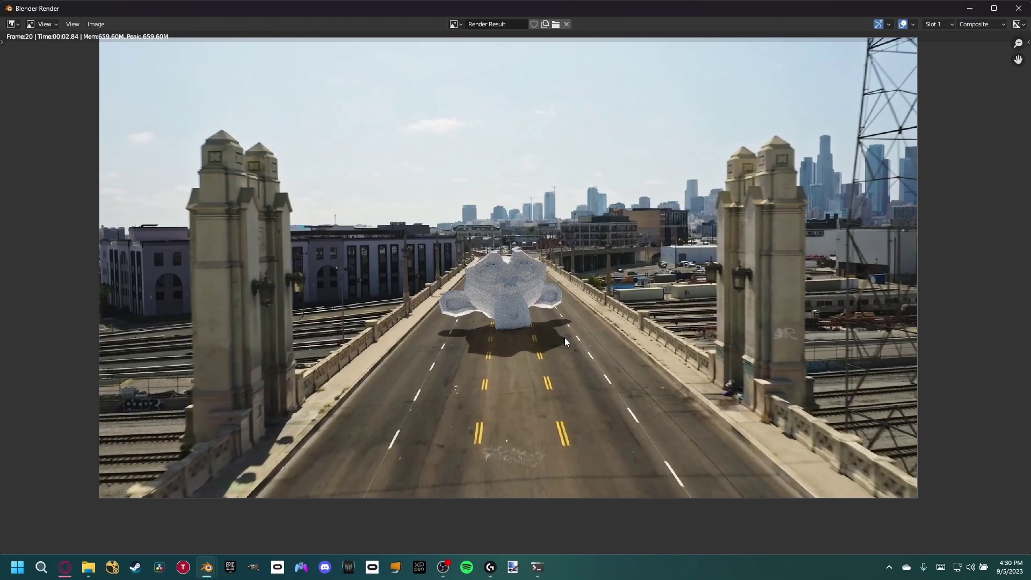
{"action": "middle_click_drag", "start_coordinate": [569, 319], "coordinate": [585, 347]}
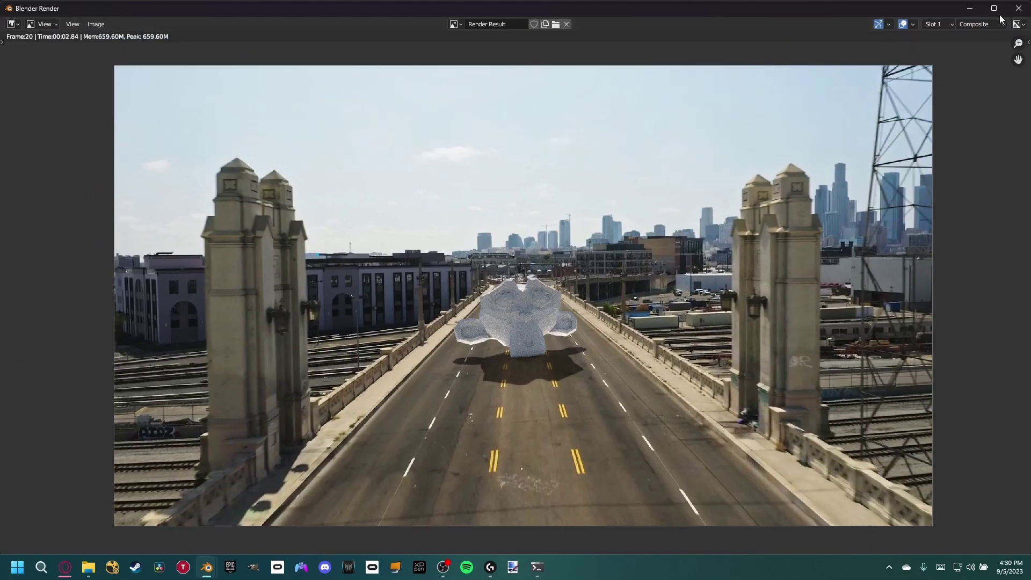
{"action": "left_click", "coordinate": [1013, 11]}
- Enable the Shadow Catcher light pass for the Foreground view layer
{"action": "middle_click_drag", "start_coordinate": [522, 190], "coordinate": [309, 230]}
{"action": "middle_click_drag", "start_coordinate": [397, 234], "coordinate": [340, 222]}
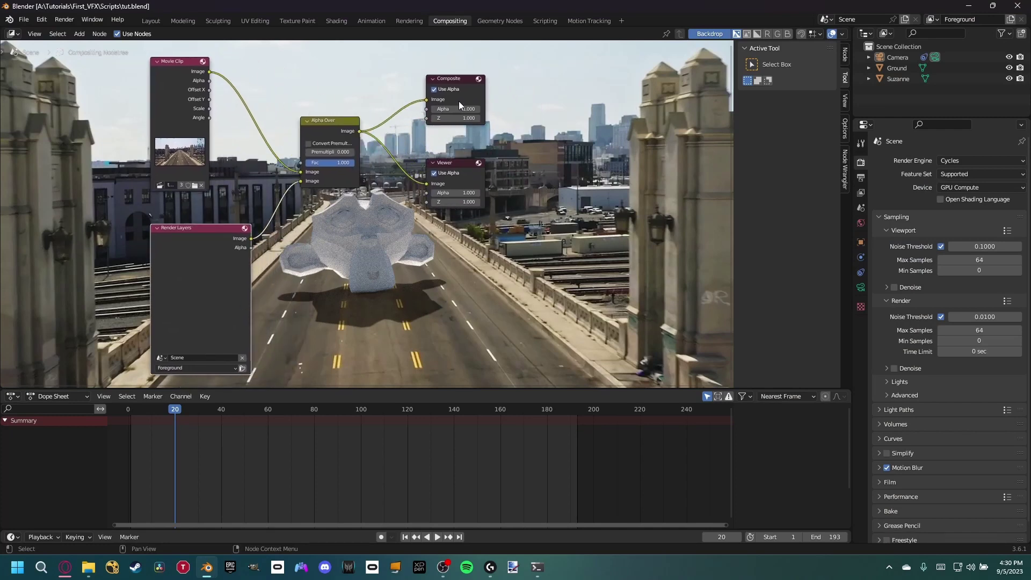
{"action": "left_click", "coordinate": [861, 193]}
{"action": "scroll", "coordinate": [879, 278], "scroll_direction": "down", "scroll_amount": 6}
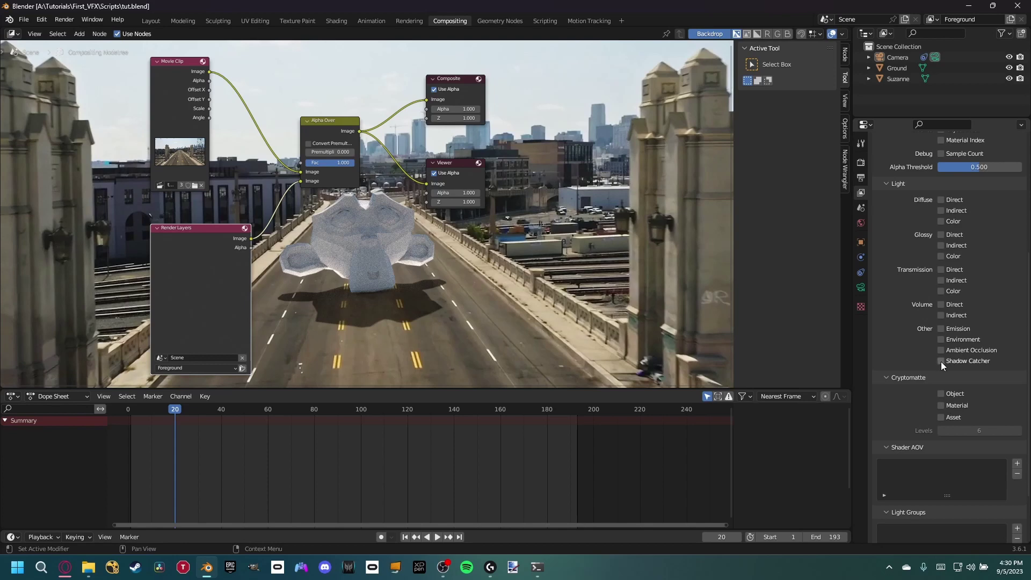
{"action": "left_click", "coordinate": [941, 362]}
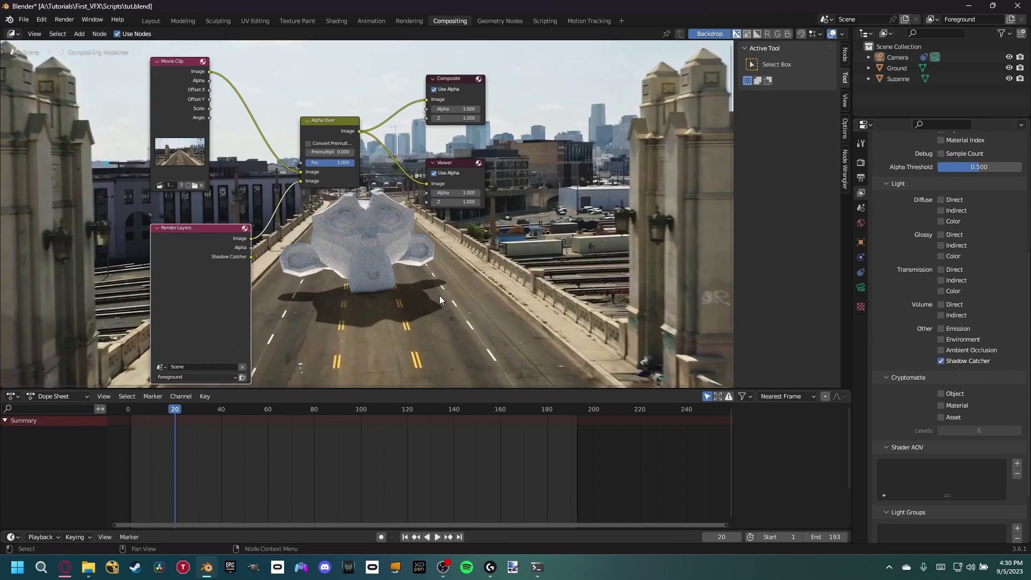
- Render frame 20 again and connect the Shadow Catcher pass of Render Layers to the Viewer
{"action": "left_click", "coordinate": [64, 19]}
{"action": "left_click", "coordinate": [73, 31]}
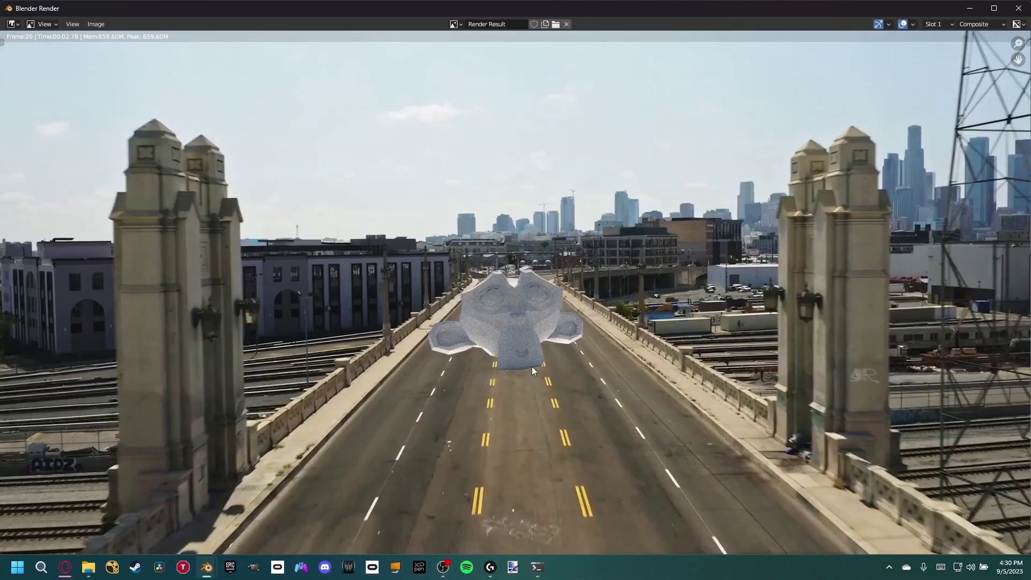
{"action": "left_click", "coordinate": [1019, 8]}
{"action": "middle_click_drag", "start_coordinate": [410, 268], "coordinate": [434, 259]}
{"action": "left_click", "coordinate": [316, 257], "text": "ctrl+shift"}
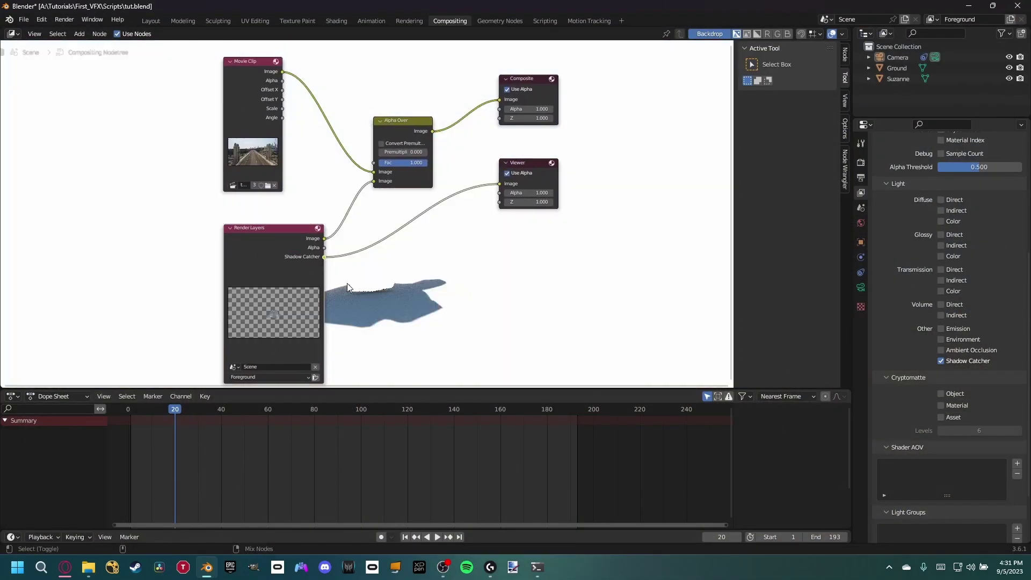
{"action": "middle_click_drag", "start_coordinate": [418, 295], "coordinate": [449, 295]}
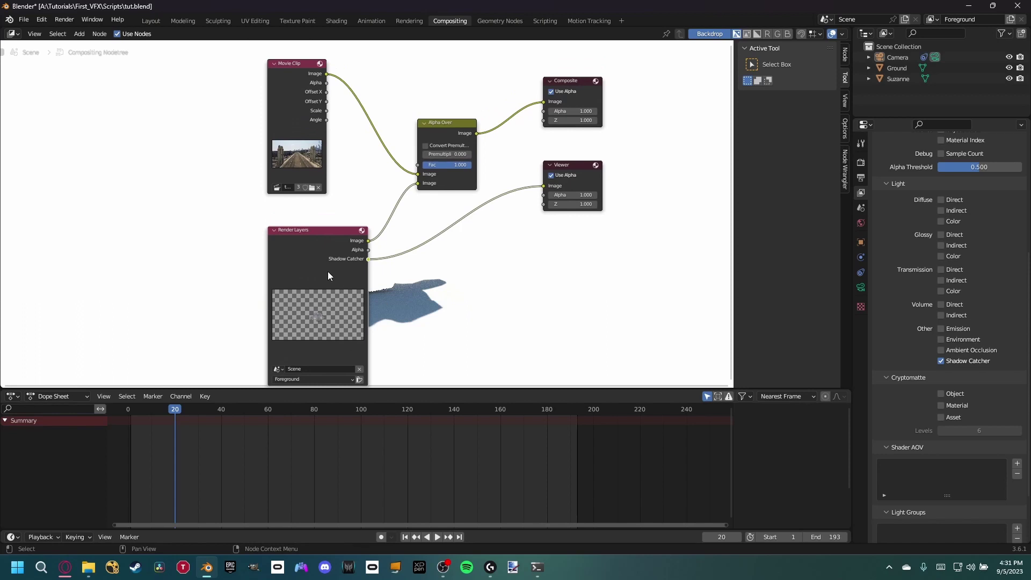
- Move the Render Layers and Movie Clip nodes away from Alpha Over and add a Set Alpha node between them
{"action": "left_click_drag", "start_coordinate": [327, 275], "coordinate": [192, 275]}
{"action": "left_click_drag", "start_coordinate": [291, 110], "coordinate": [158, 81]}
{"action": "middle_click_drag", "start_coordinate": [280, 176], "coordinate": [323, 203]}
{"action": "key", "text": "shift+a"}
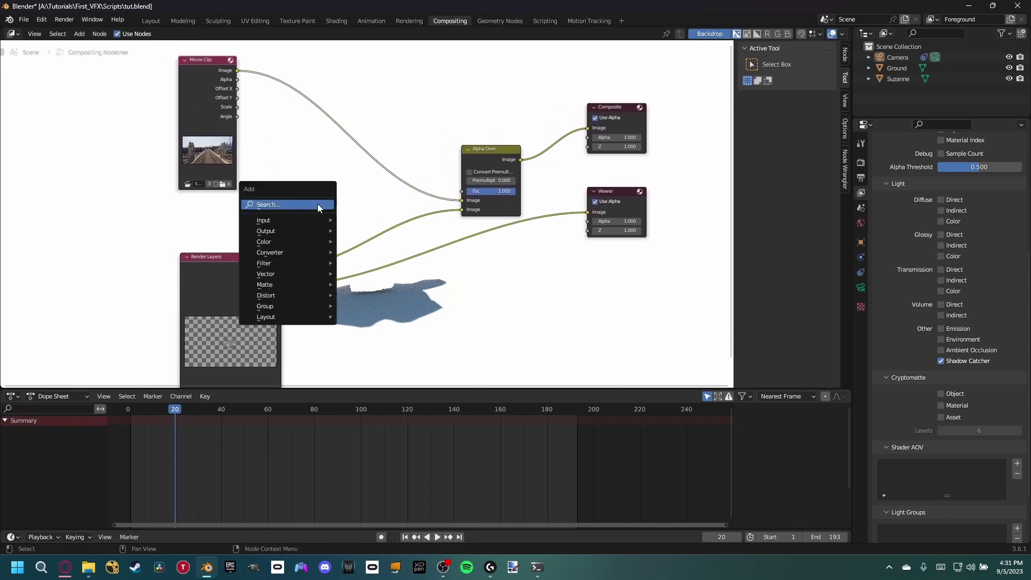
{"action": "left_click", "coordinate": [317, 204]}
{"action": "type", "text": "alph"}
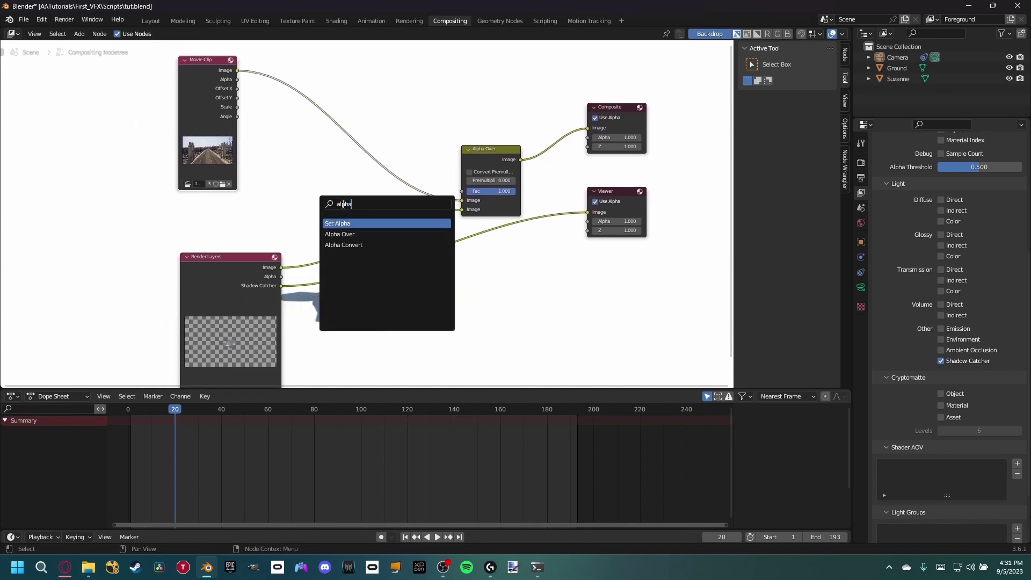
{"action": "type", "text": "a"}
{"action": "key", "text": "Return"}
{"action": "left_click", "coordinate": [333, 215]}
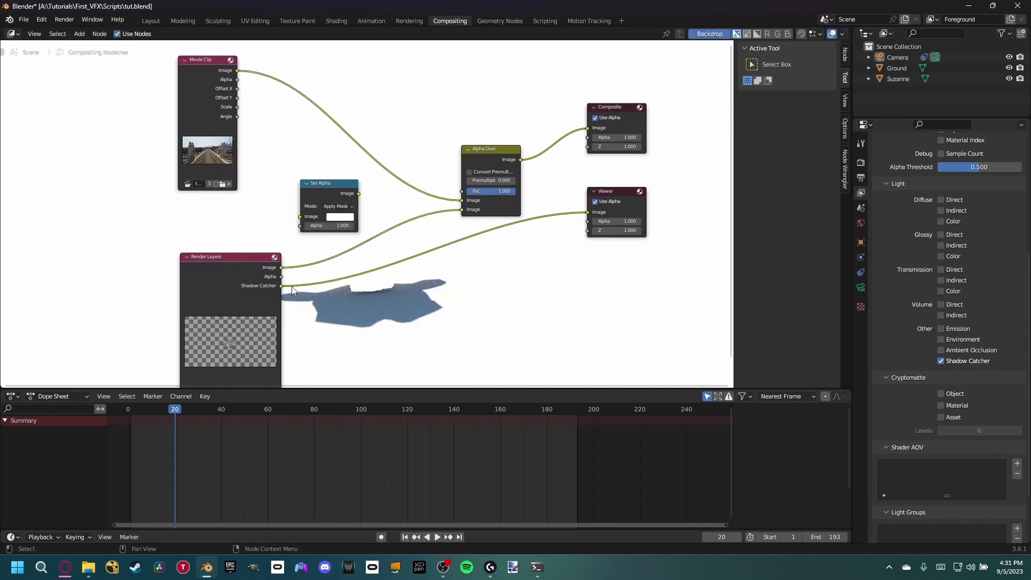
- Connect the Shadow Catcher pass to the Alpha input of Set Alpha and preview the Set Alpha output in the backdrop
{"action": "middle_click_drag", "start_coordinate": [357, 326], "coordinate": [352, 327]}
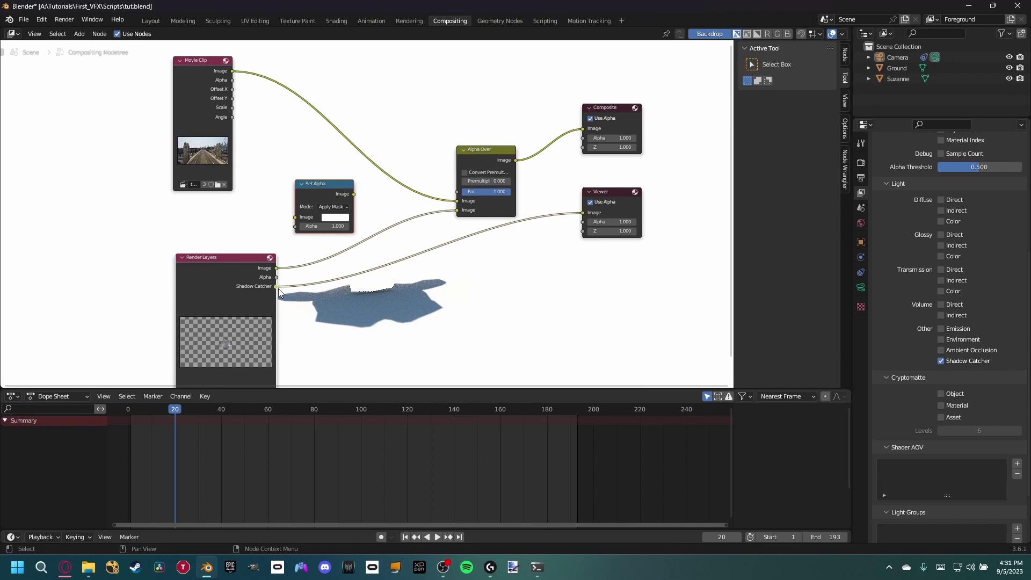
{"action": "left_click_drag", "start_coordinate": [276, 286], "coordinate": [297, 227]}
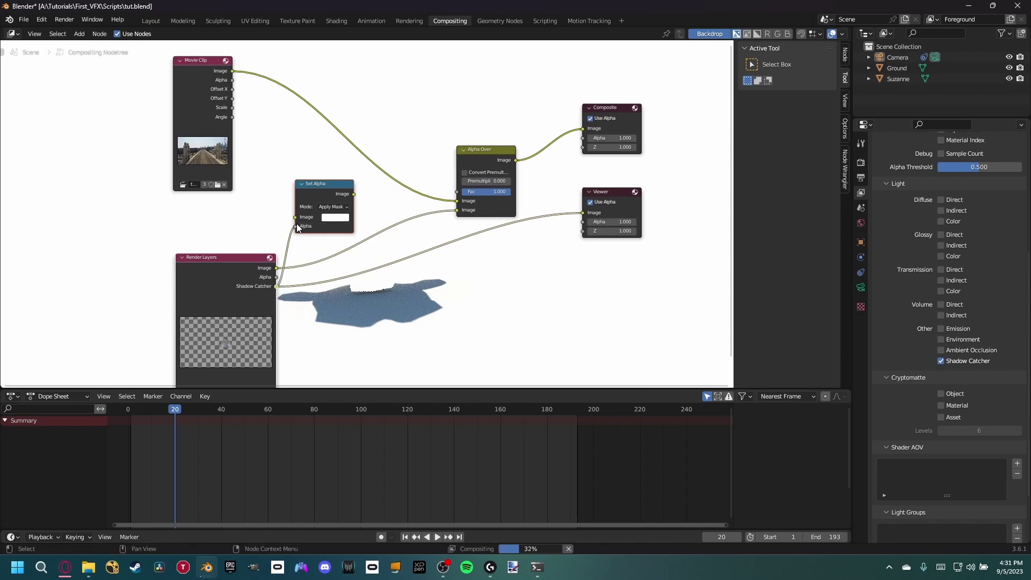
{"action": "left_click", "coordinate": [344, 197], "text": "ctrl+shift"}
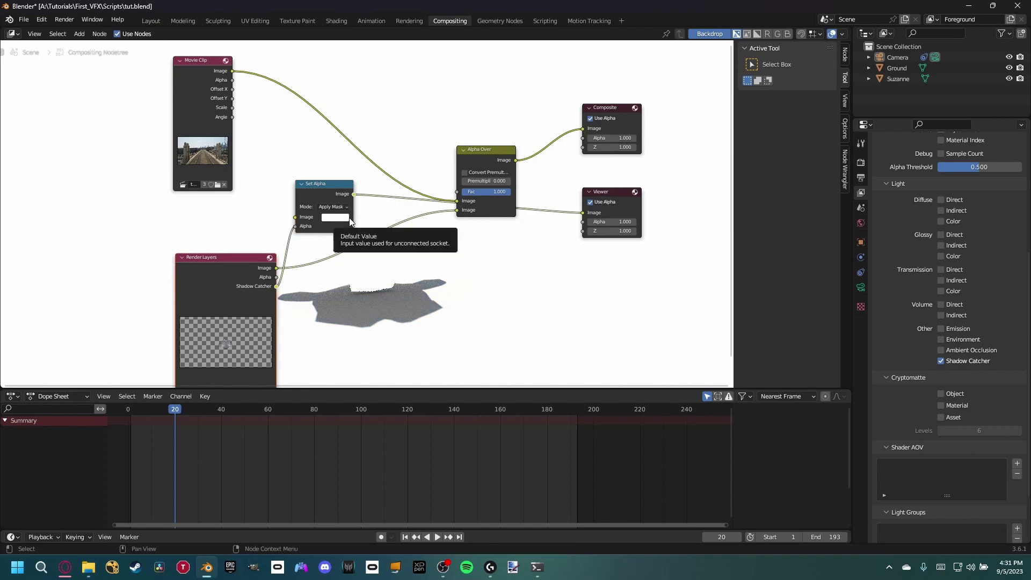
{"action": "left_click", "coordinate": [756, 35]}
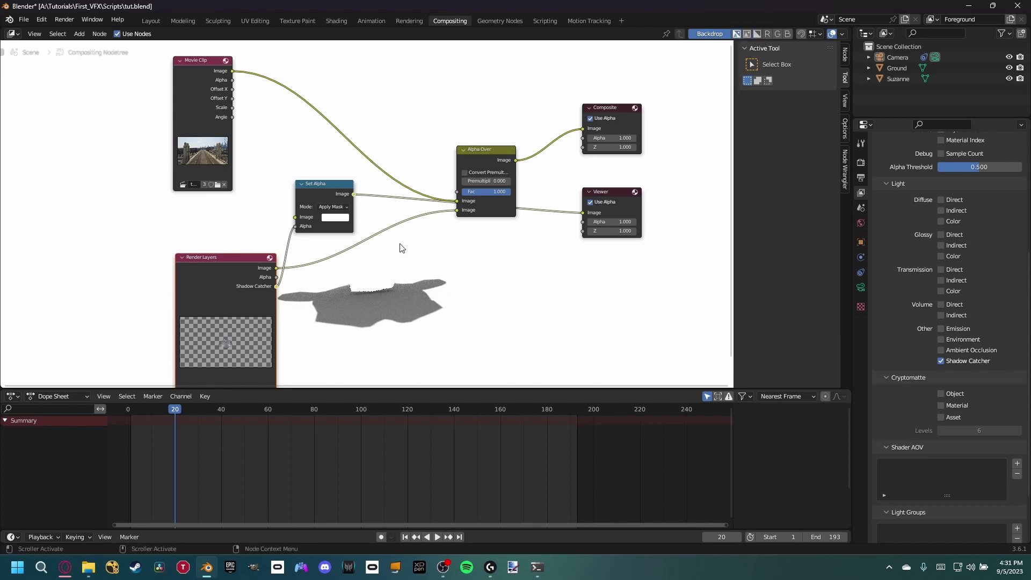
- Make room in the node tree and insert a Color Balance node between Movie Clip and Alpha Over
{"action": "scroll", "coordinate": [403, 249], "scroll_direction": "left", "scroll_amount": 2, "text": "ctrl"}
{"action": "left_click_drag", "start_coordinate": [292, 268], "coordinate": [204, 275]}
{"action": "left_click_drag", "start_coordinate": [314, 228], "coordinate": [267, 240]}
{"action": "key", "text": "shift+a"}
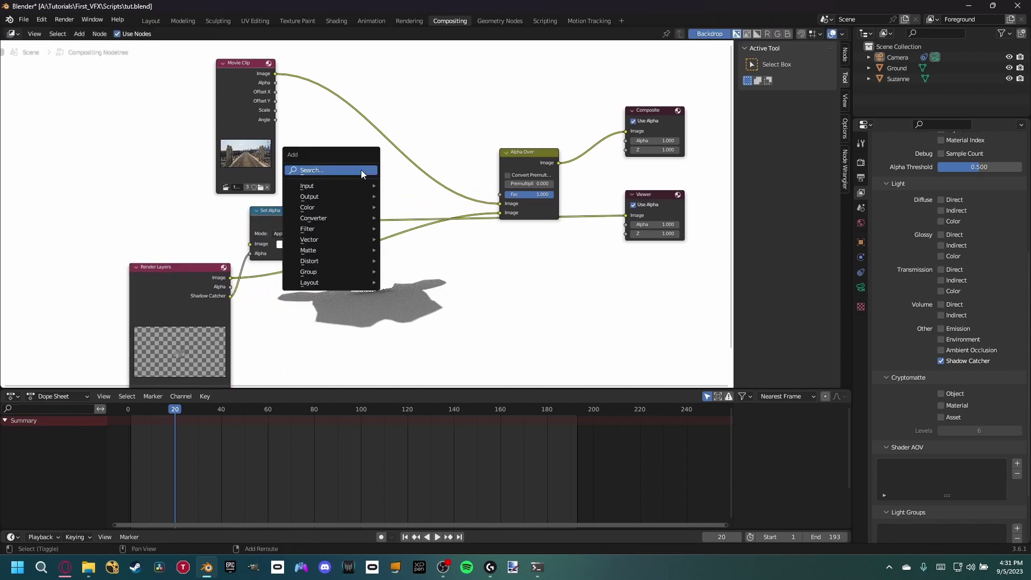
{"action": "left_click", "coordinate": [361, 170]}
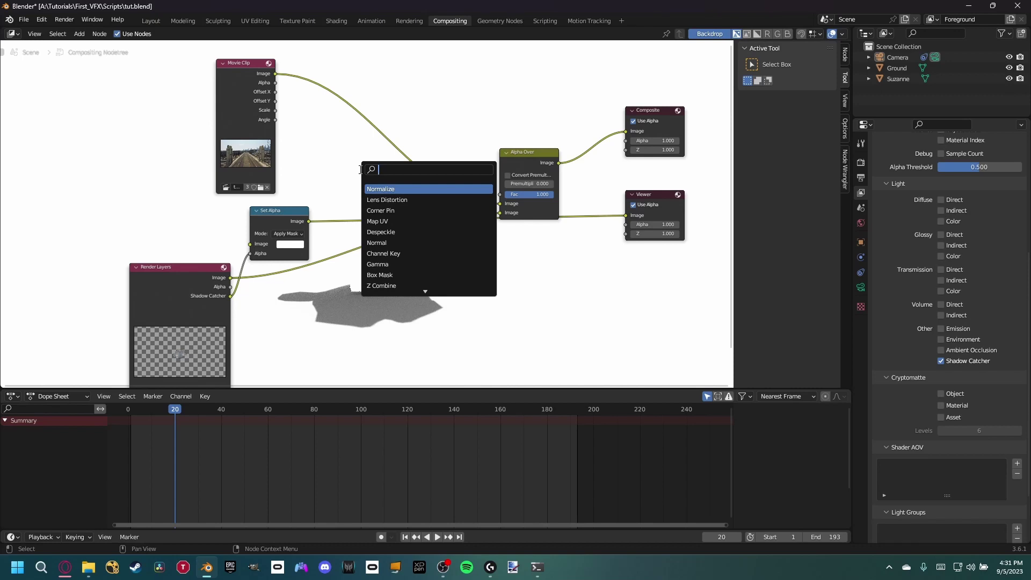
{"action": "key", "text": "Escape"}
{"action": "key", "text": "shift+a"}
{"action": "mouse_move", "coordinate": [345, 170]}
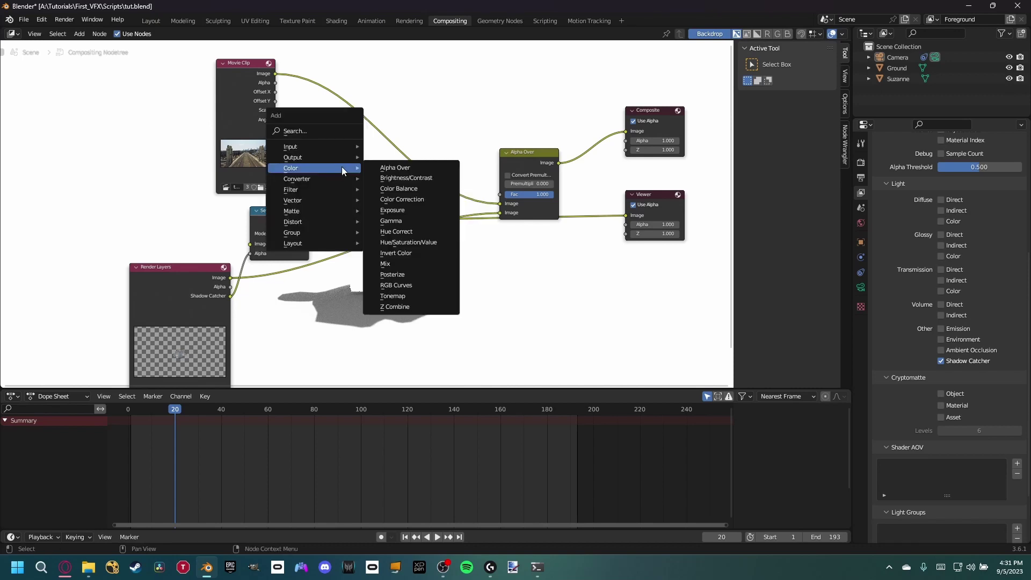
{"action": "left_click", "coordinate": [314, 131]}
{"action": "type", "text": "color"}
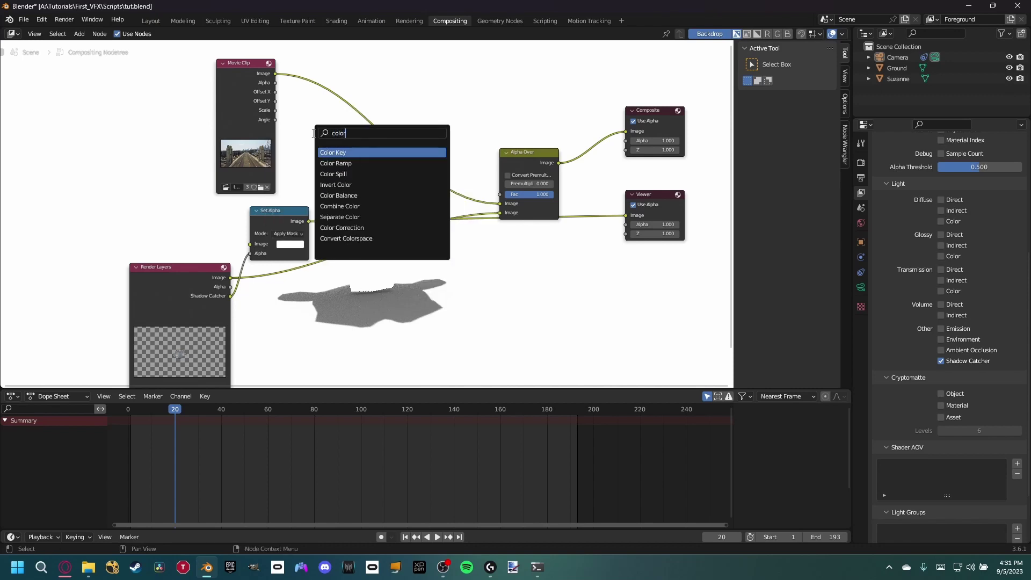
{"action": "left_click", "coordinate": [339, 196]}
{"action": "left_click", "coordinate": [346, 177]}
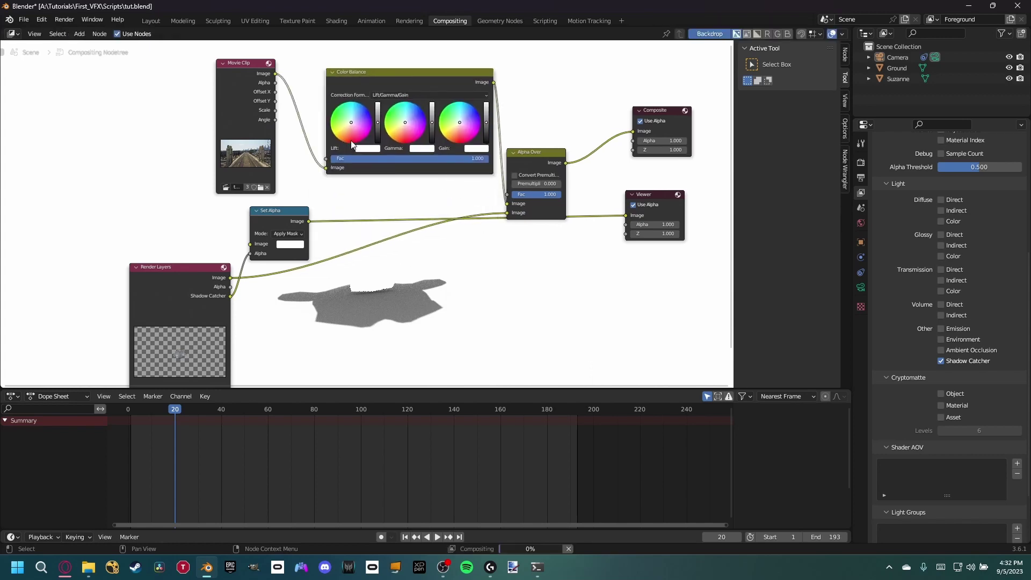
- Connect the Set Alpha image to the Fac input of Color Balance, tidy the nodes, and preview Alpha Over in the Viewer
{"action": "middle_click_drag", "start_coordinate": [333, 202], "coordinate": [267, 256]}
{"action": "left_click_drag", "start_coordinate": [244, 277], "coordinate": [260, 215]}
{"action": "left_click_drag", "start_coordinate": [215, 263], "coordinate": [204, 268]}
{"action": "left_click_drag", "start_coordinate": [142, 319], "coordinate": [126, 316]}
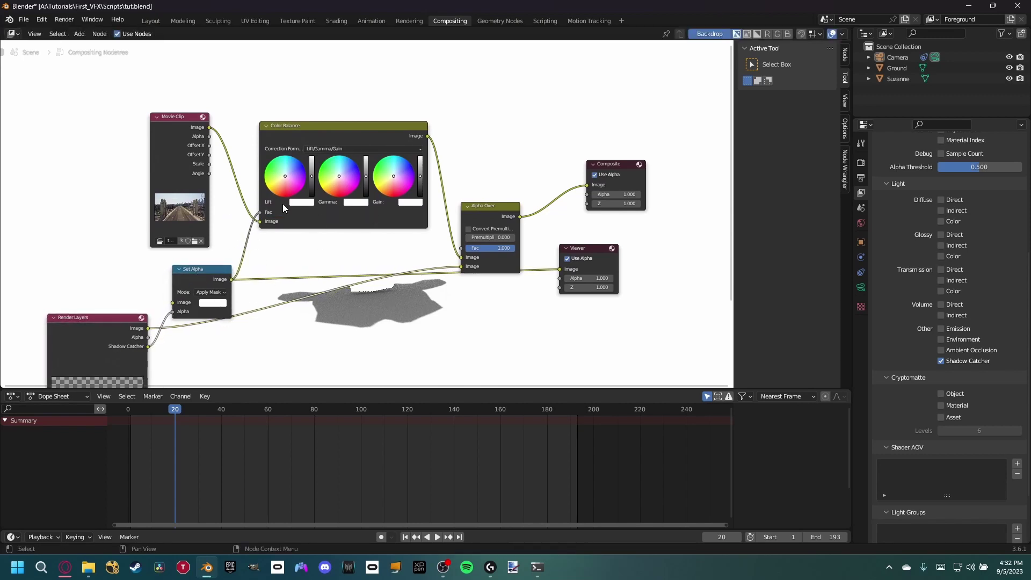
{"action": "left_click", "coordinate": [516, 218], "text": "ctrl+shift"}
- Lower the Color Balance gain to black
{"action": "middle_click_drag", "start_coordinate": [368, 193], "coordinate": [278, 223]}
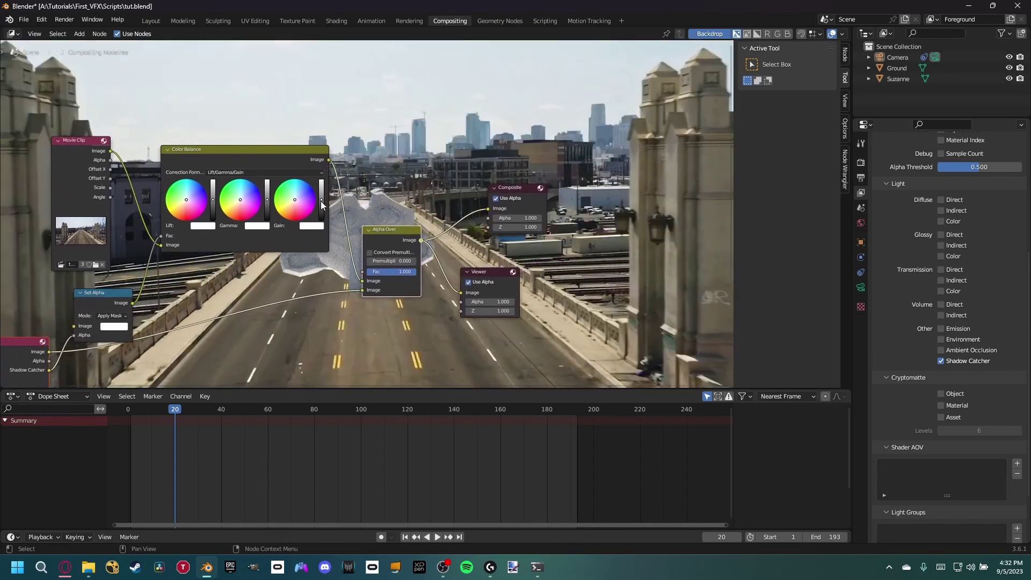
{"action": "left_click_drag", "start_coordinate": [323, 206], "coordinate": [322, 231]}
{"action": "middle_click_drag", "start_coordinate": [315, 322], "coordinate": [393, 309]}
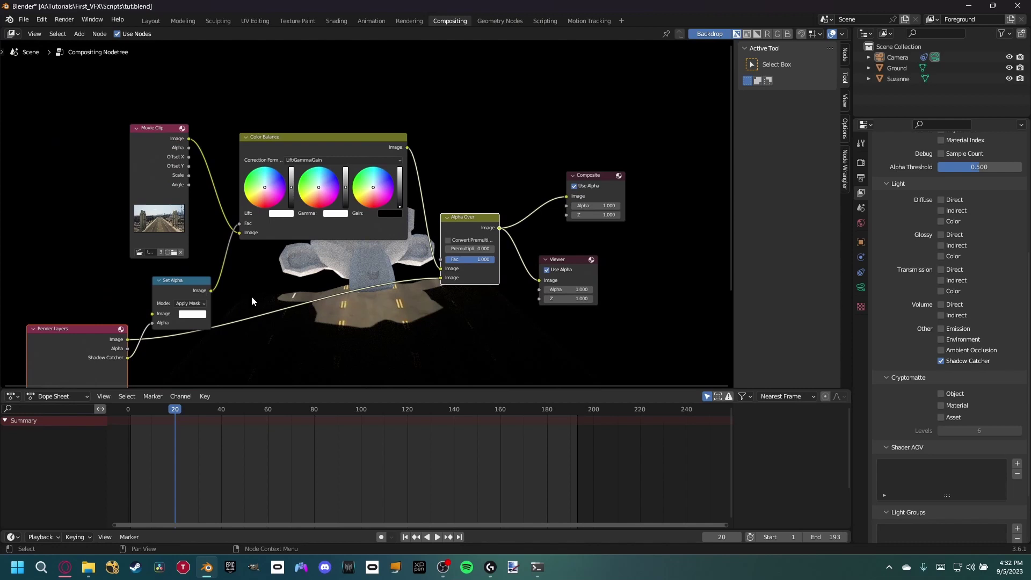
- Insert an Invert Color node between Set Alpha and the Fac input of Color Balance
{"action": "middle_click_drag", "start_coordinate": [250, 276], "coordinate": [348, 263]}
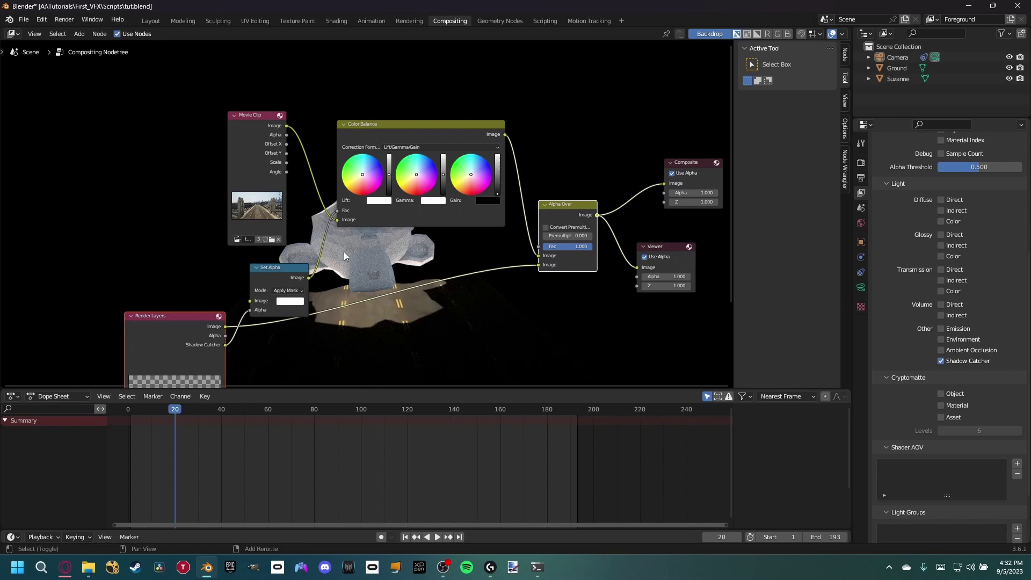
{"action": "key", "text": "shift+a"}
{"action": "left_click", "coordinate": [343, 251]}
{"action": "type", "text": "invert"}
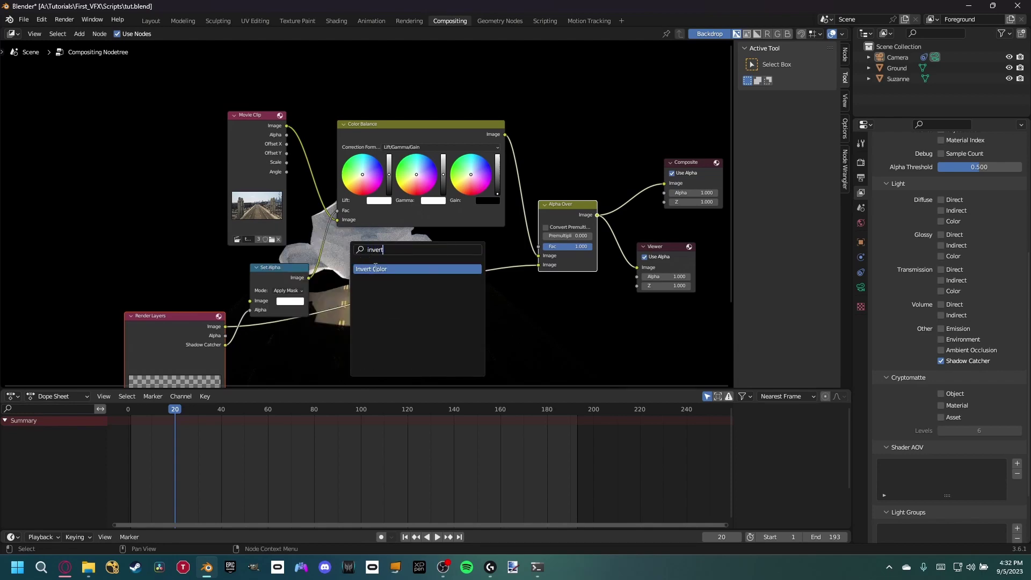
{"action": "left_click", "coordinate": [375, 265]}
{"action": "left_click", "coordinate": [356, 263]}
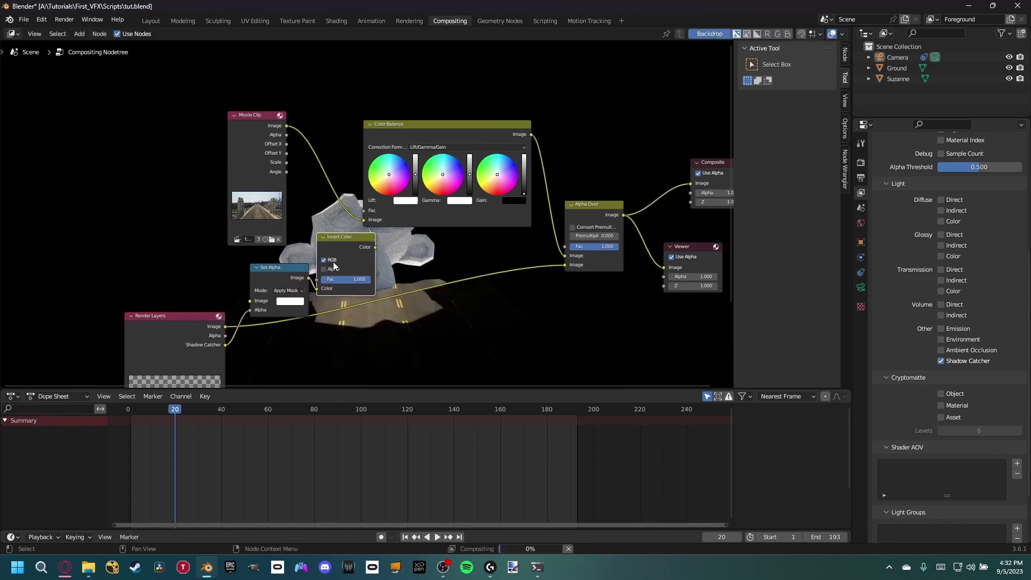
{"action": "middle_click_drag", "start_coordinate": [399, 261], "coordinate": [349, 258]}
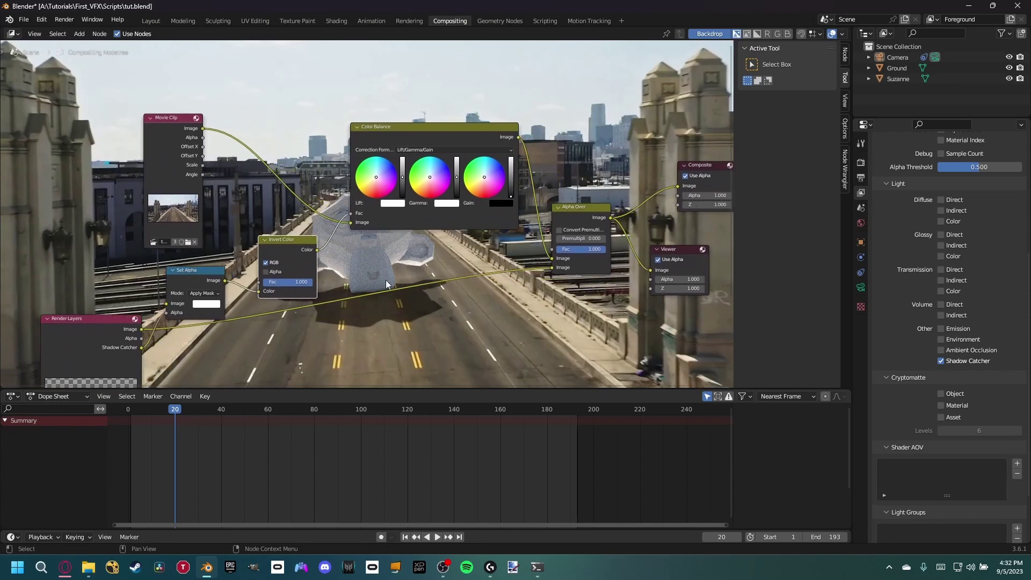
{"action": "middle_click_drag", "start_coordinate": [406, 301], "coordinate": [334, 304]}
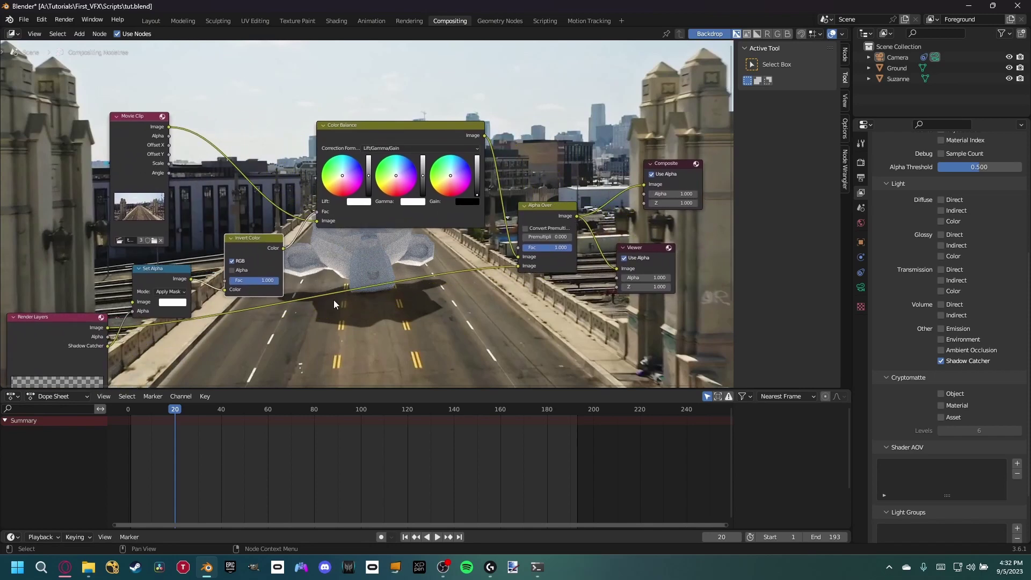
- Adjust the Color Balance gain to a dark gray to soften the shadow, and reposition the Movie Clip node
{"action": "left_click", "coordinate": [477, 160]}
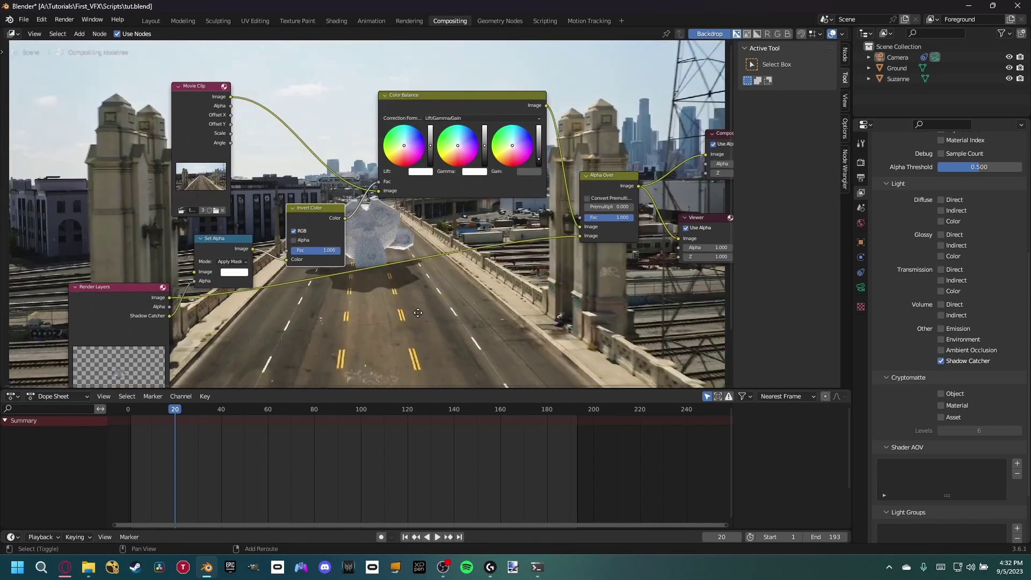
{"action": "middle_click_drag", "start_coordinate": [322, 257], "coordinate": [238, 264]}
{"action": "left_click_drag", "start_coordinate": [118, 130], "coordinate": [147, 127]}
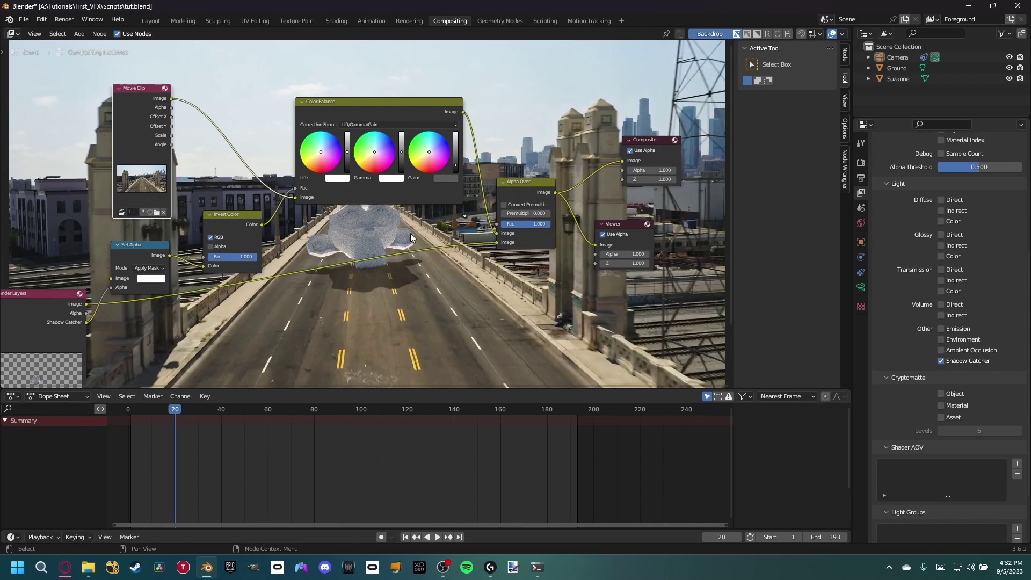
{"action": "scroll", "coordinate": [375, 275], "scroll_direction": "up", "scroll_amount": 2}
{"action": "scroll", "coordinate": [379, 269], "scroll_direction": "up", "scroll_amount": 2}
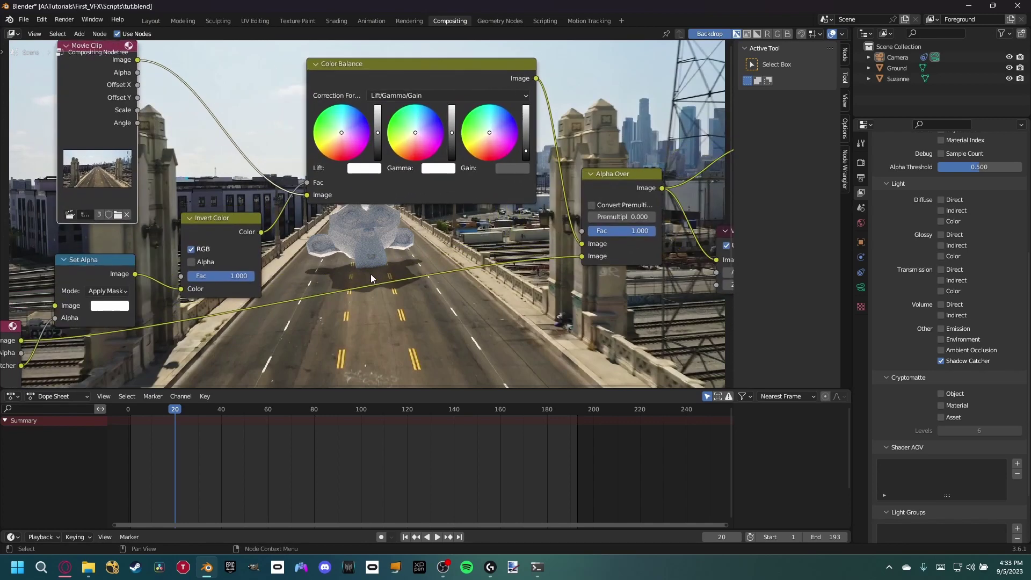
{"action": "left_click_drag", "start_coordinate": [533, 132], "coordinate": [534, 135]}
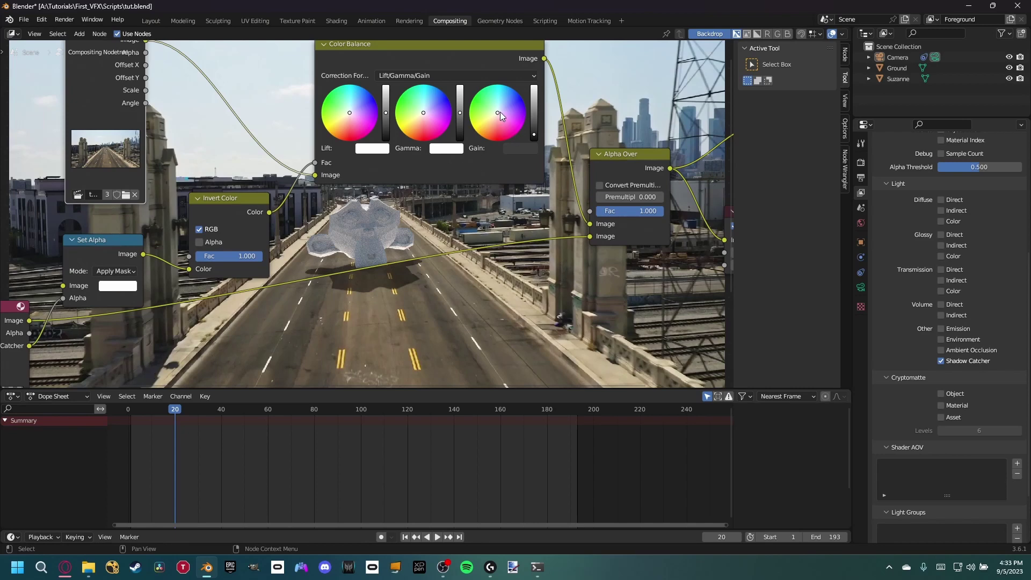
- Tint the Color Balance gain toward blue and save the file
{"action": "left_click_drag", "start_coordinate": [498, 113], "coordinate": [520, 95]}
{"action": "left_click_drag", "start_coordinate": [518, 96], "coordinate": [516, 98]}
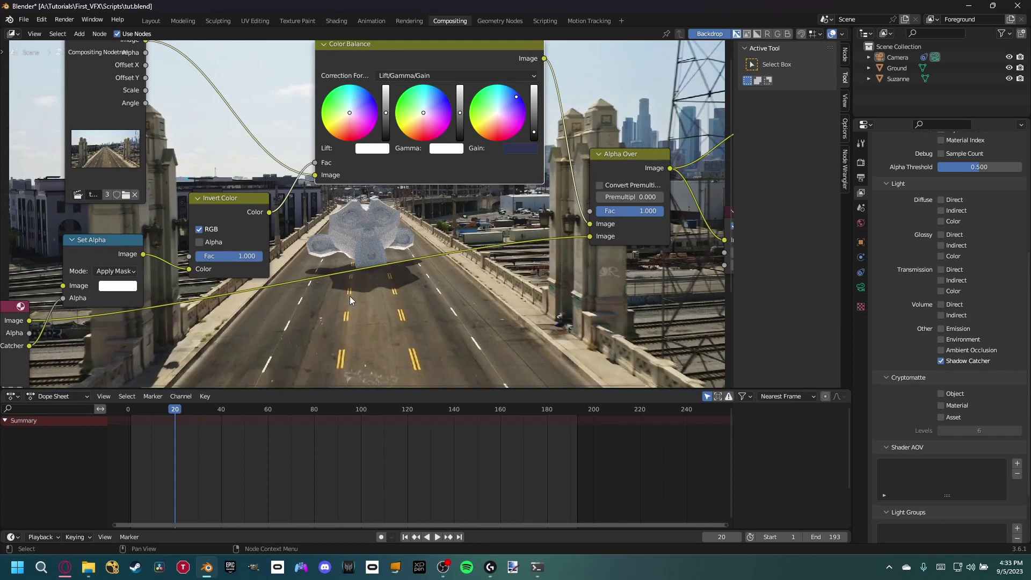
{"action": "scroll", "coordinate": [398, 278], "scroll_direction": "down", "scroll_amount": 1}
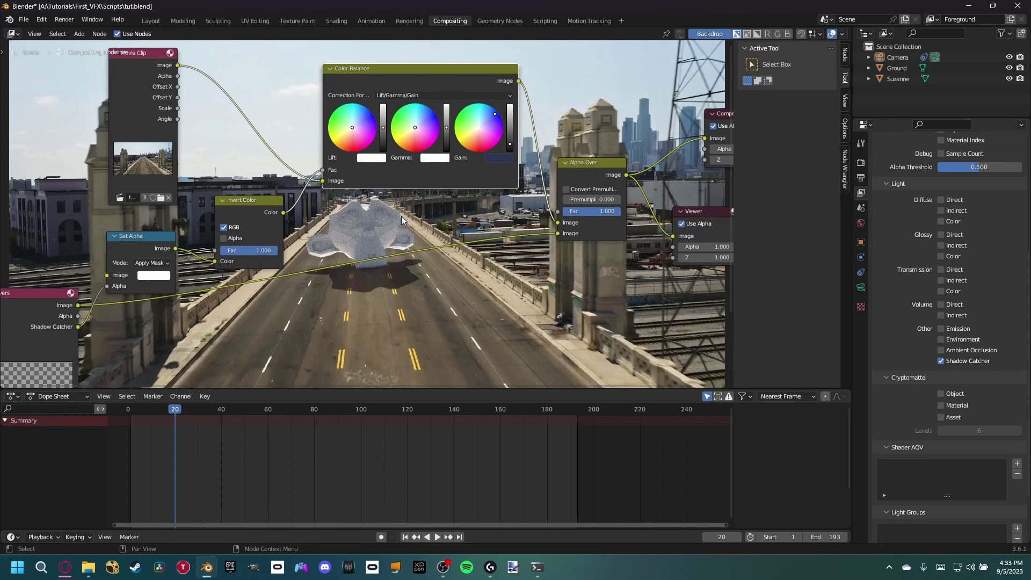
{"action": "key", "text": "ctrl+s"}
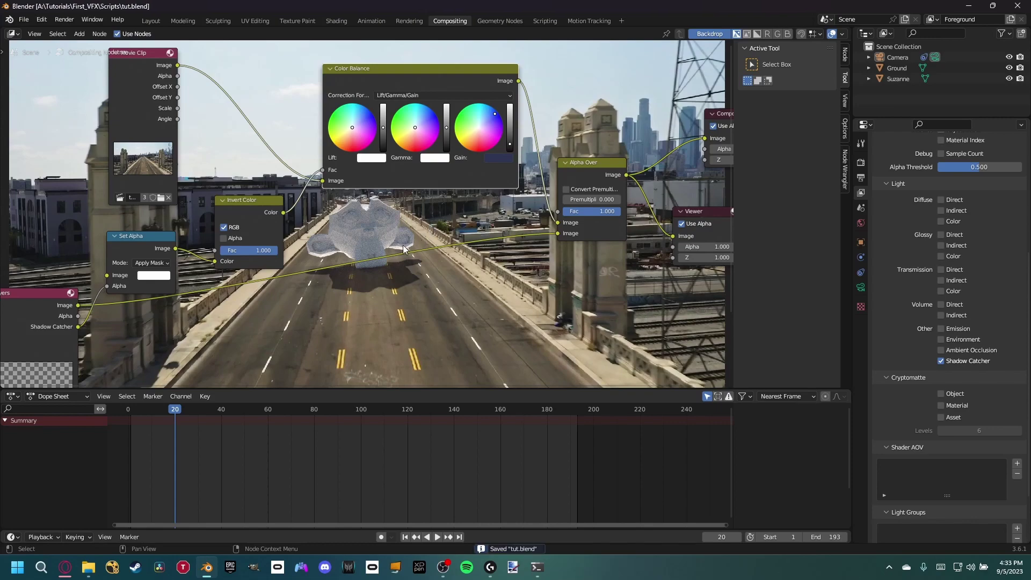
- Examine the monkey and its shadow up close in the composited backdrop, checking the render noise
{"action": "middle_click_drag", "start_coordinate": [418, 308], "coordinate": [434, 243]}
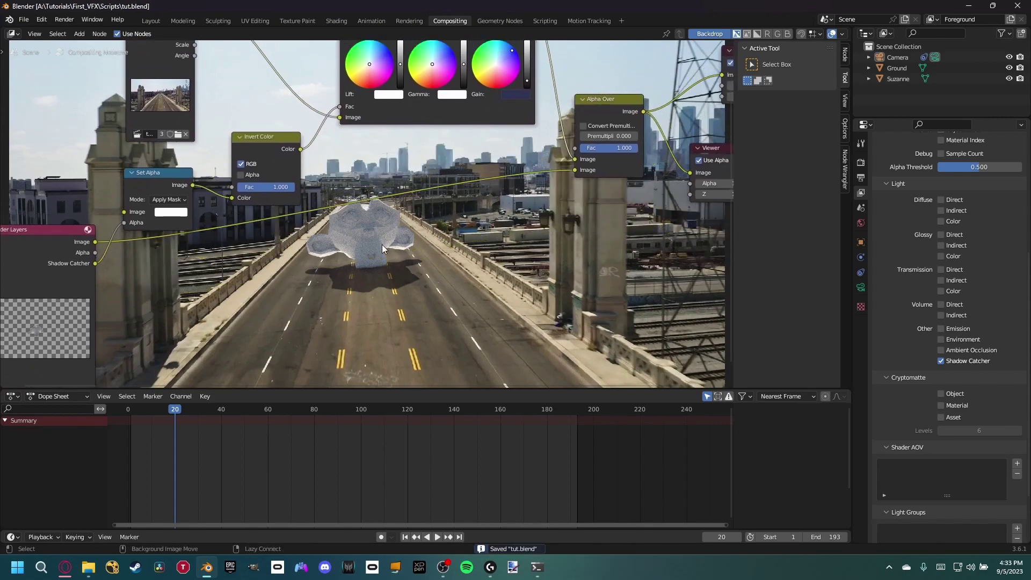
{"action": "key", "text": "alt+v"}
{"action": "key", "text": "alt+v"}
{"action": "key", "text": "alt+v"}
{"action": "key", "text": "alt+v"}
{"action": "key", "text": "alt+v"}
{"action": "key", "text": "alt+v"}
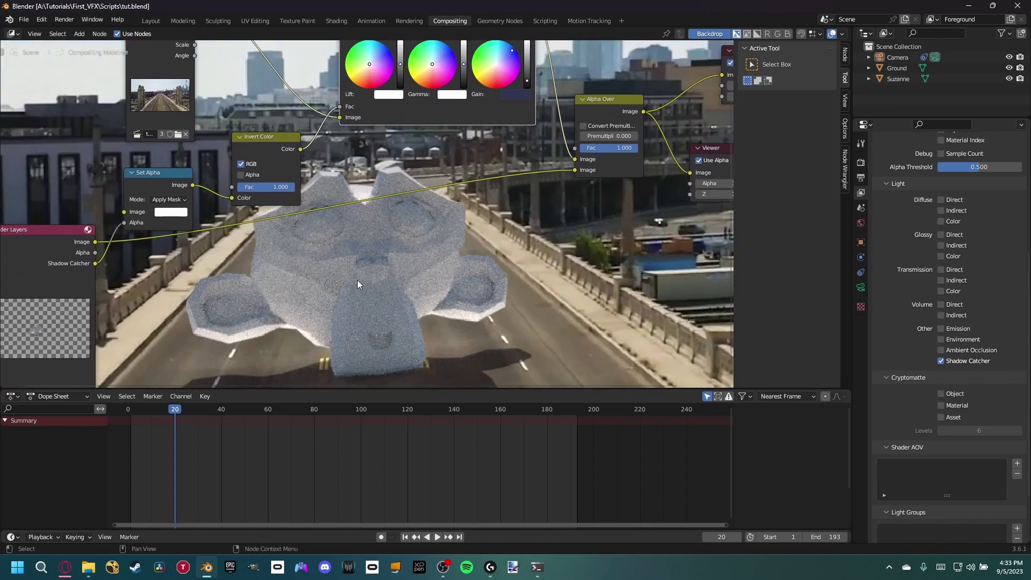
{"action": "key", "text": "v"}
{"action": "key", "text": "v"}
{"action": "key", "text": "v"}
{"action": "key", "text": "v"}
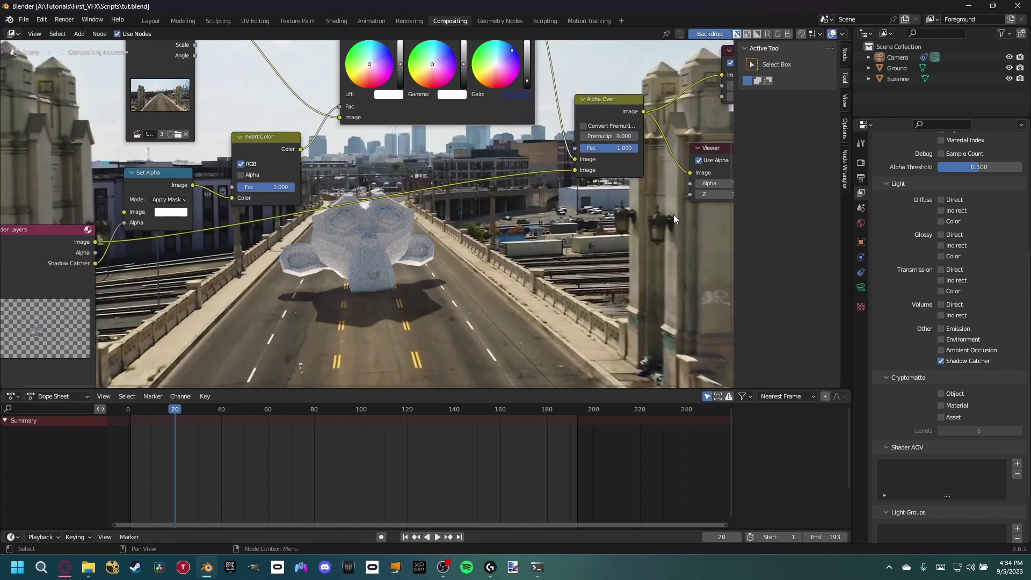
- Set the maximum render samples to 256
{"action": "left_click", "coordinate": [861, 162]}
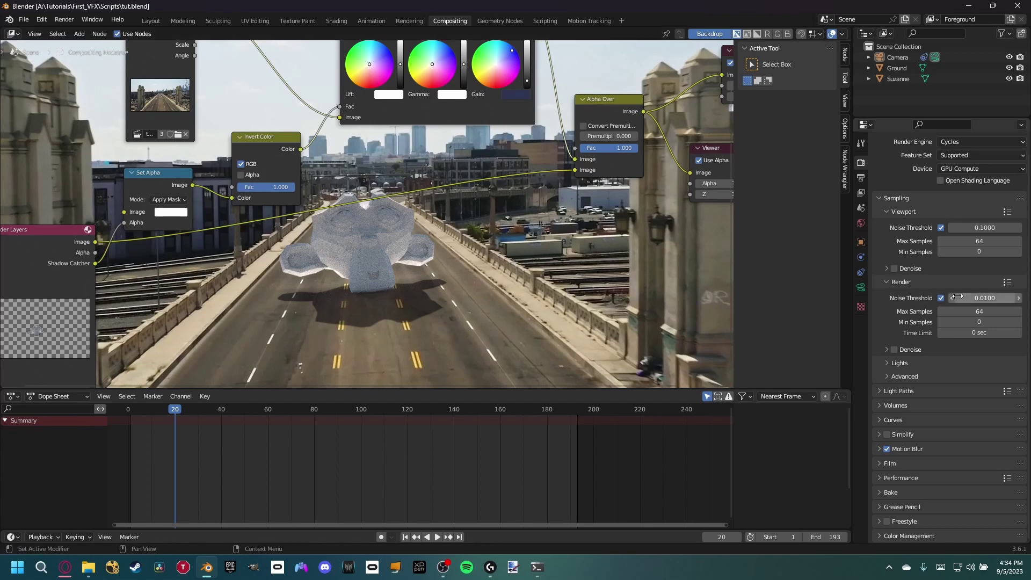
{"action": "left_click", "coordinate": [969, 310]}
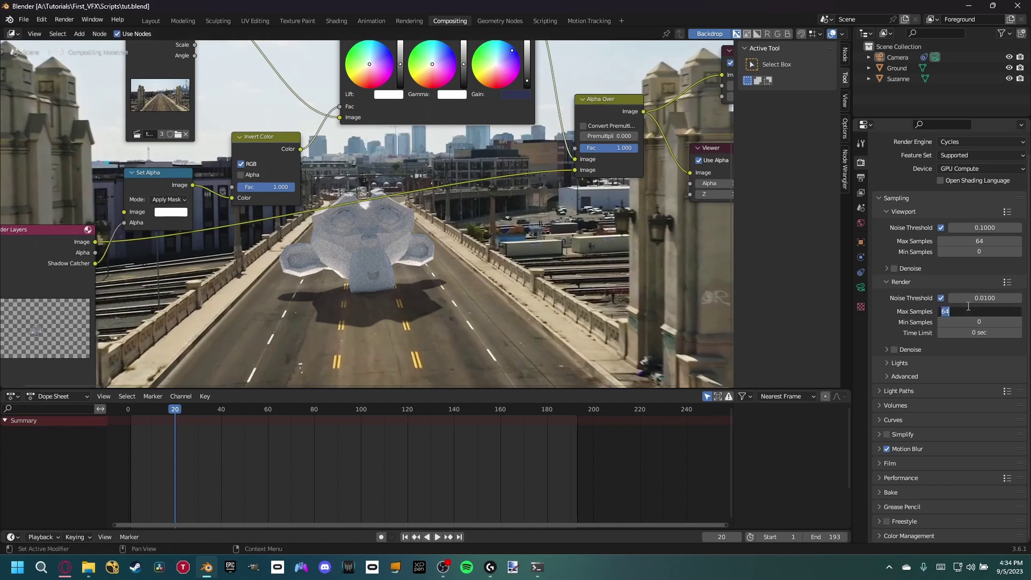
{"action": "type", "text": "256"}
{"action": "key", "text": "Return"}
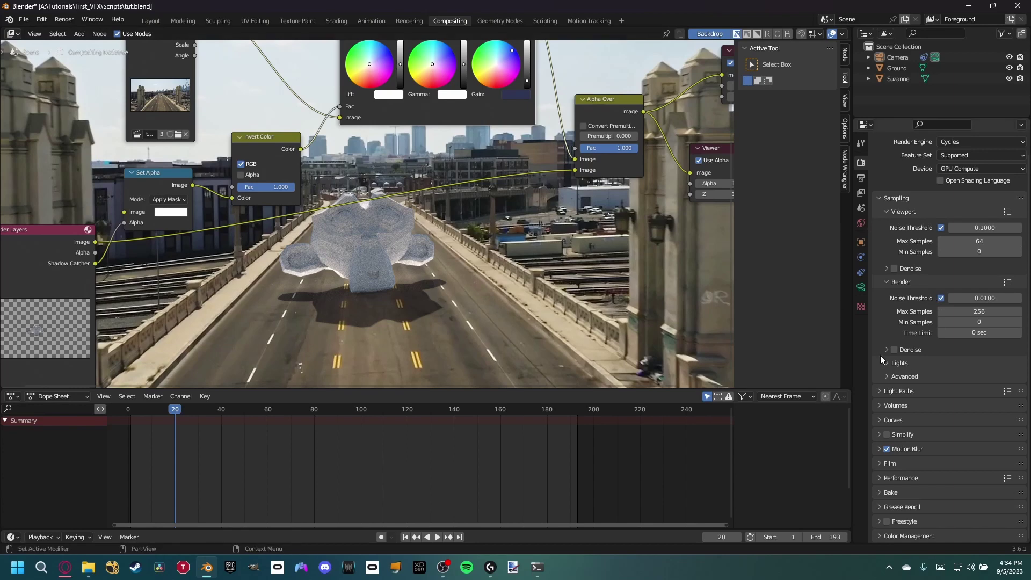
- Enable the Denoising Data pass for the Foreground view layer
{"action": "left_click", "coordinate": [861, 192]}
{"action": "scroll", "coordinate": [881, 256], "scroll_direction": "down", "scroll_amount": 8}
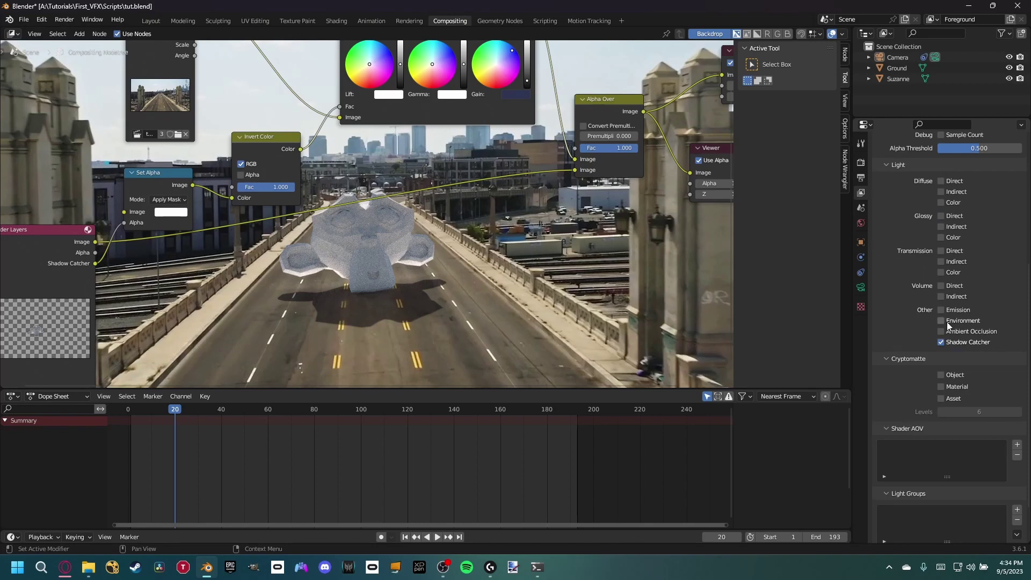
{"action": "scroll", "coordinate": [925, 263], "scroll_direction": "up", "scroll_amount": 4}
{"action": "left_click", "coordinate": [943, 184]}
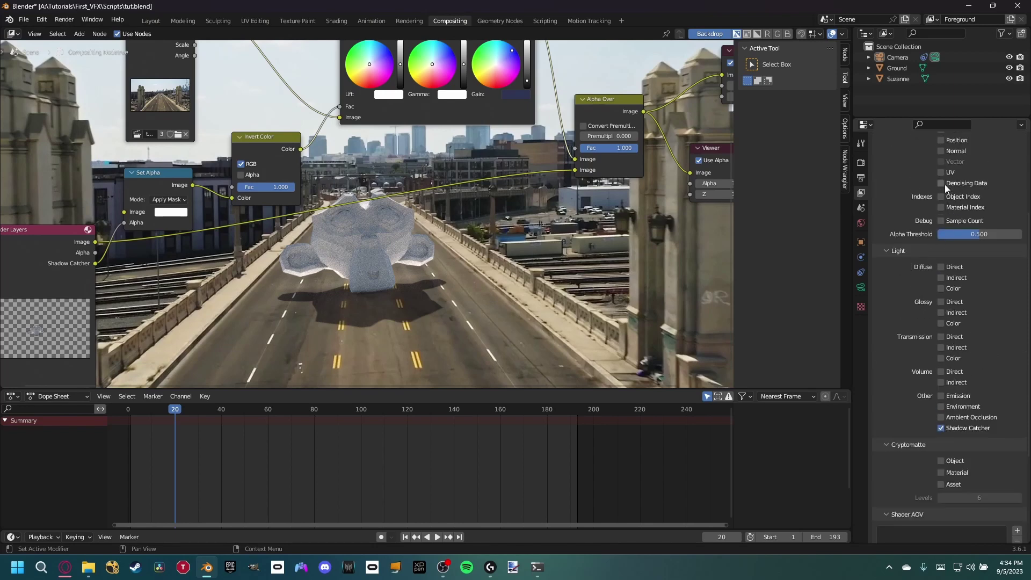
- Add a Denoise node and feed it the Render Layers Image, Denoising Normal and Denoising Albedo outputs
{"action": "key", "text": "shift+a"}
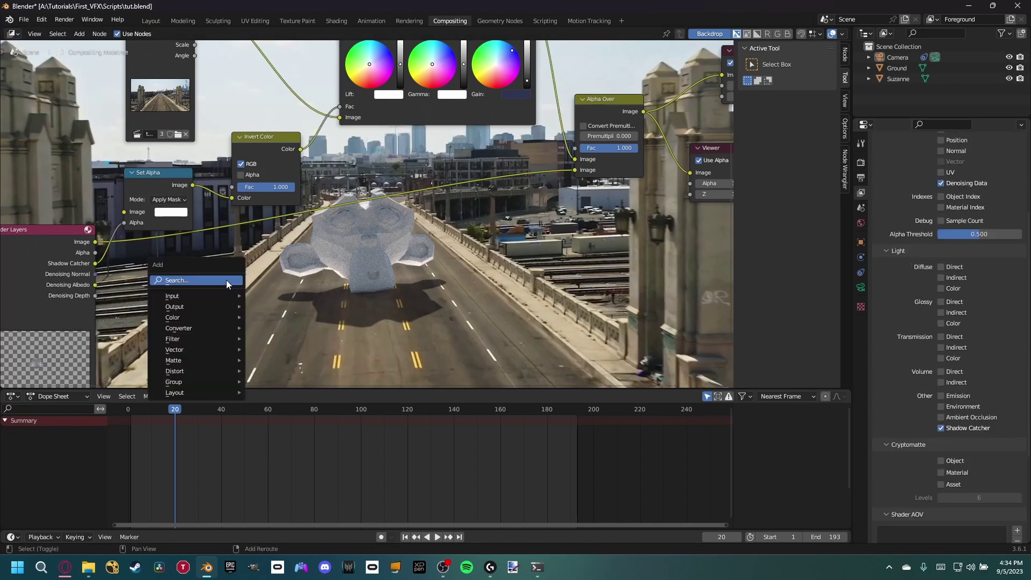
{"action": "type", "text": "denoise"}
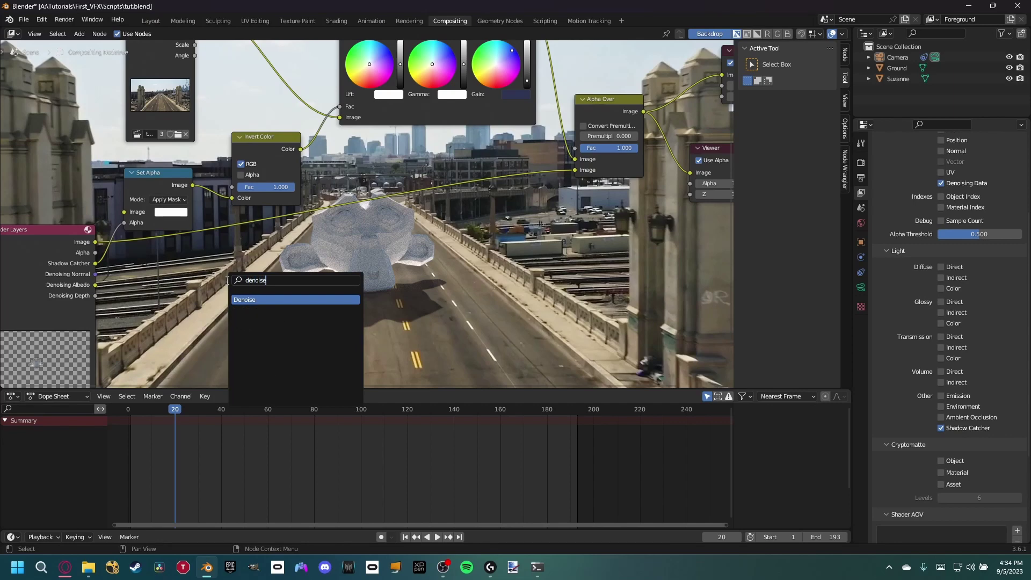
{"action": "left_click", "coordinate": [244, 299]}
{"action": "left_click", "coordinate": [228, 275]}
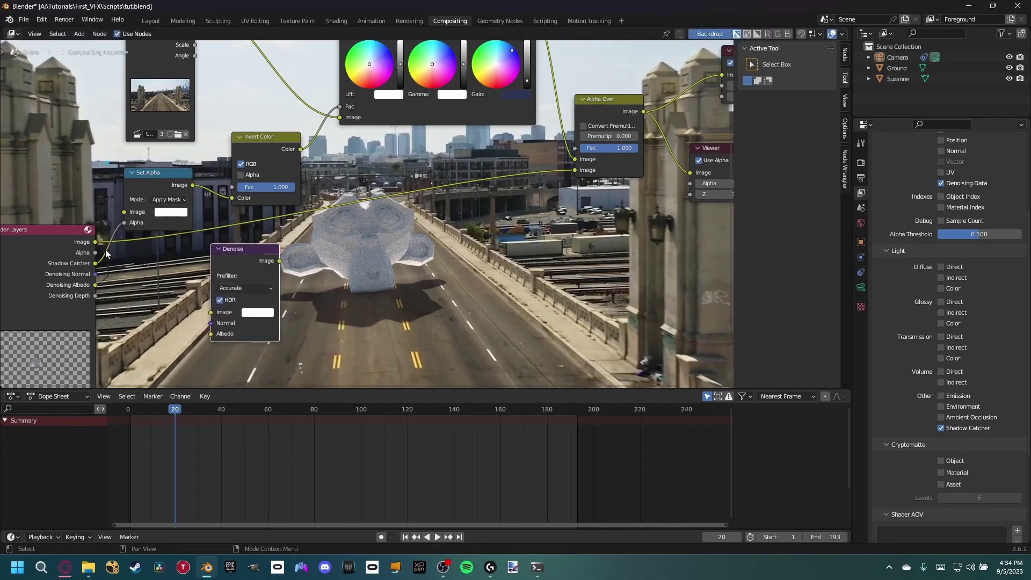
{"action": "left_click_drag", "start_coordinate": [94, 244], "coordinate": [211, 312]}
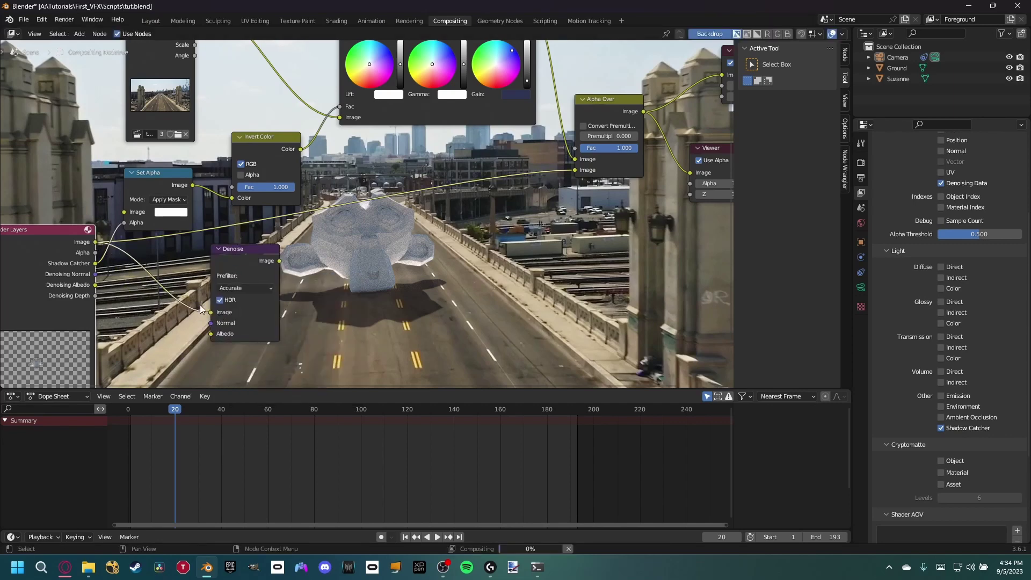
{"action": "left_click_drag", "start_coordinate": [95, 274], "coordinate": [211, 322]}
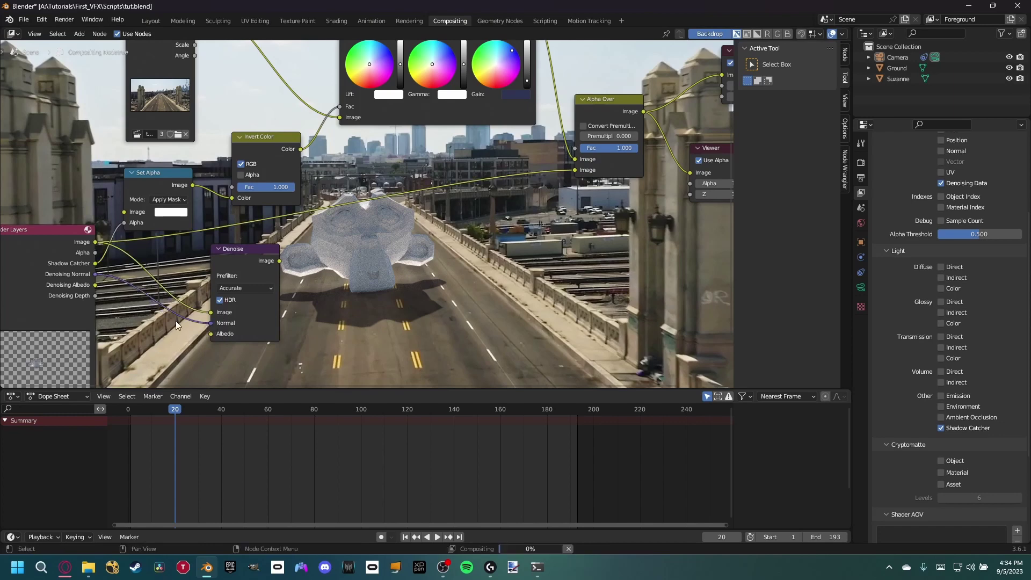
{"action": "left_click_drag", "start_coordinate": [95, 285], "coordinate": [211, 334]}
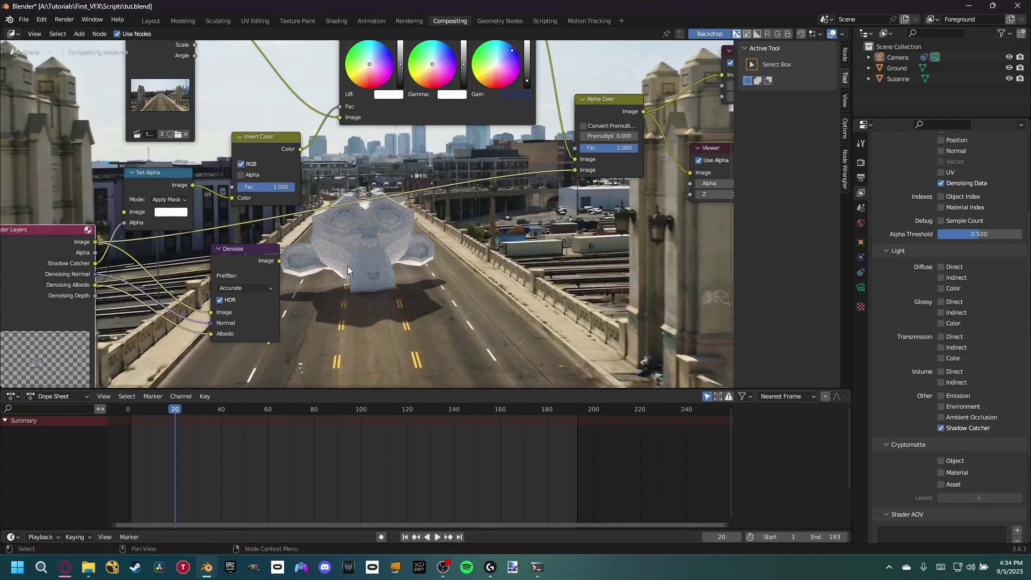
- Connect the Denoise image output to the lower Image input of Alpha Over and save the file
{"action": "middle_click_drag", "start_coordinate": [284, 270], "coordinate": [262, 306]}
{"action": "left_click_drag", "start_coordinate": [257, 297], "coordinate": [552, 206]}
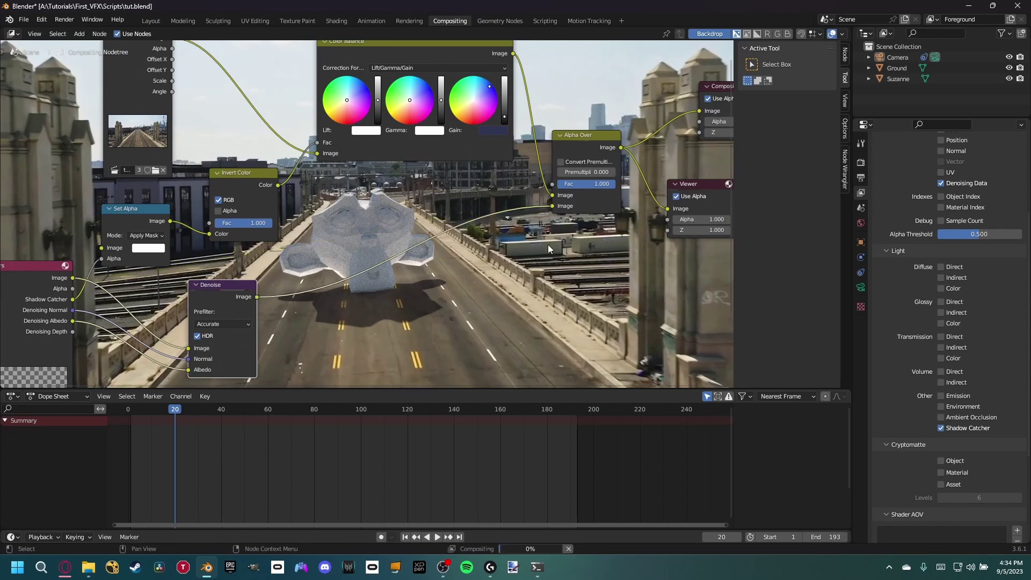
{"action": "middle_click_drag", "start_coordinate": [548, 244], "coordinate": [548, 212]}
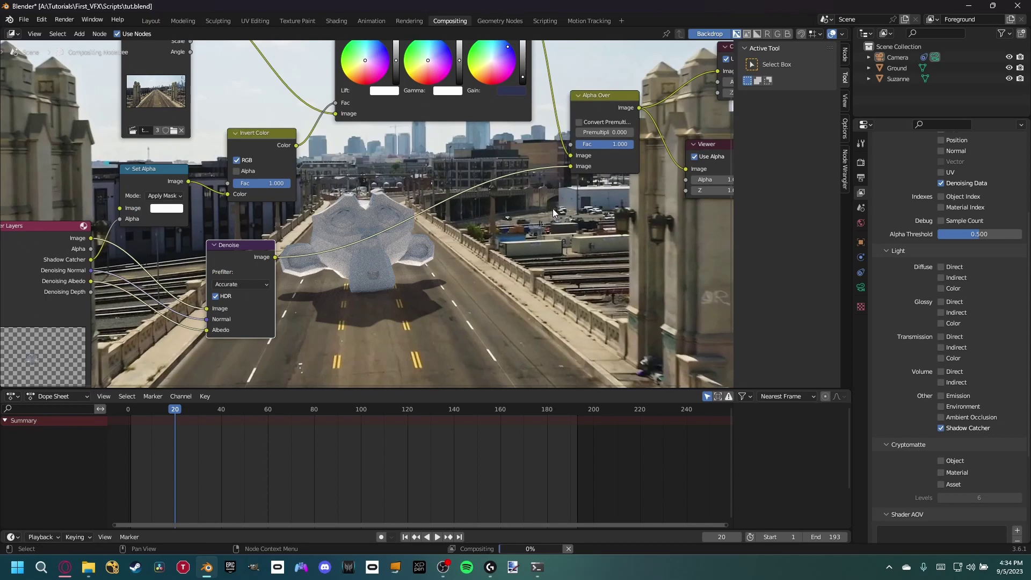
{"action": "key", "text": "ctrl+s"}
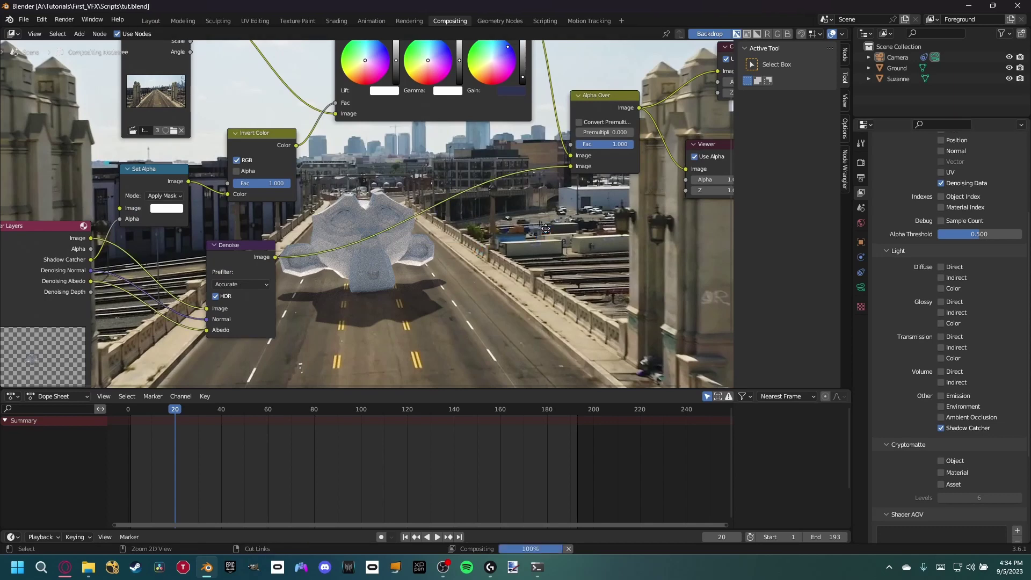
- Render the current frame as a still to check the denoised composite, close the render, and save the file
{"action": "middle_click_drag", "start_coordinate": [278, 86], "coordinate": [222, 122]}
{"action": "left_click", "coordinate": [70, 20]}
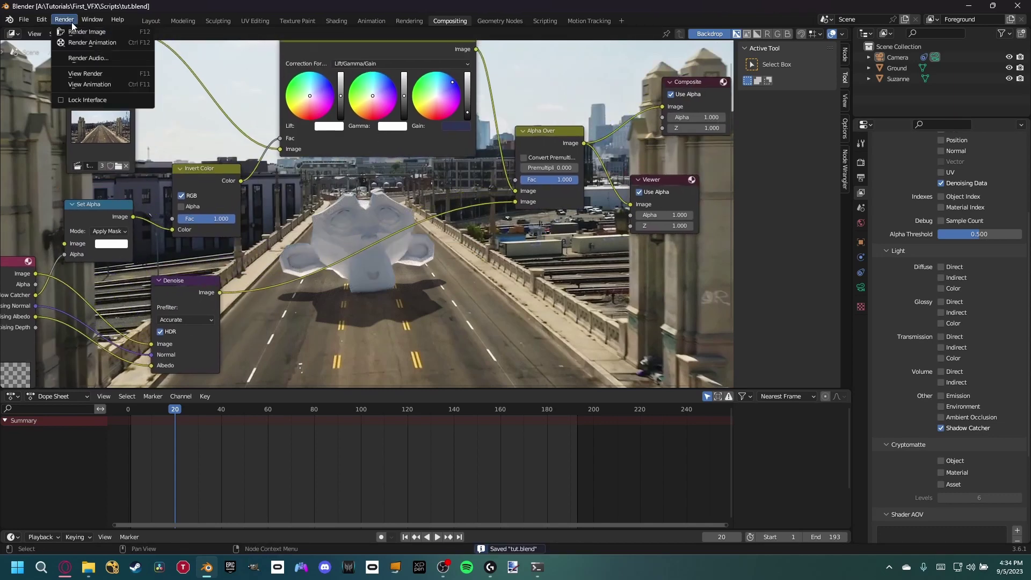
{"action": "left_click", "coordinate": [82, 32]}
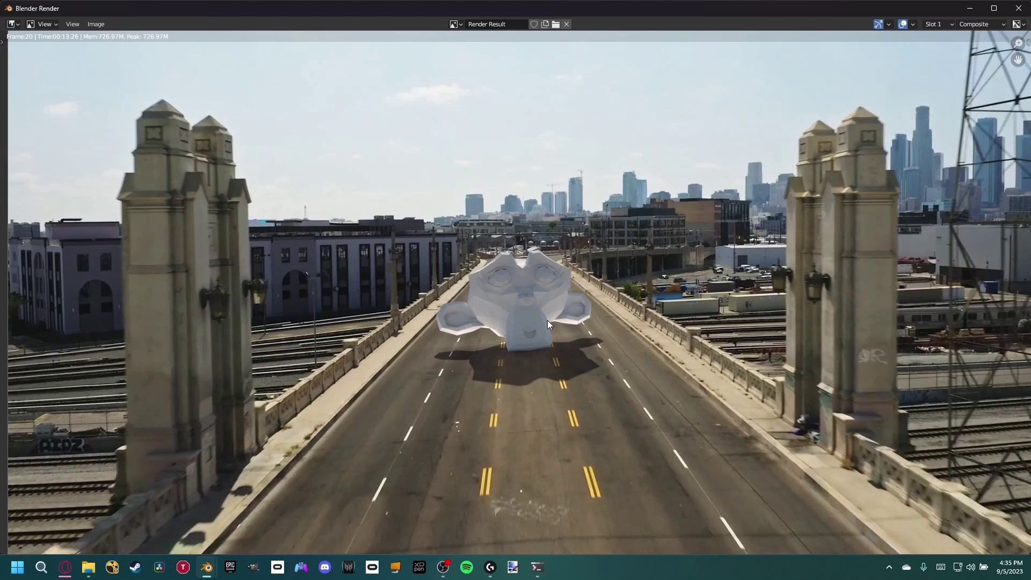
{"action": "left_click", "coordinate": [1026, 12]}
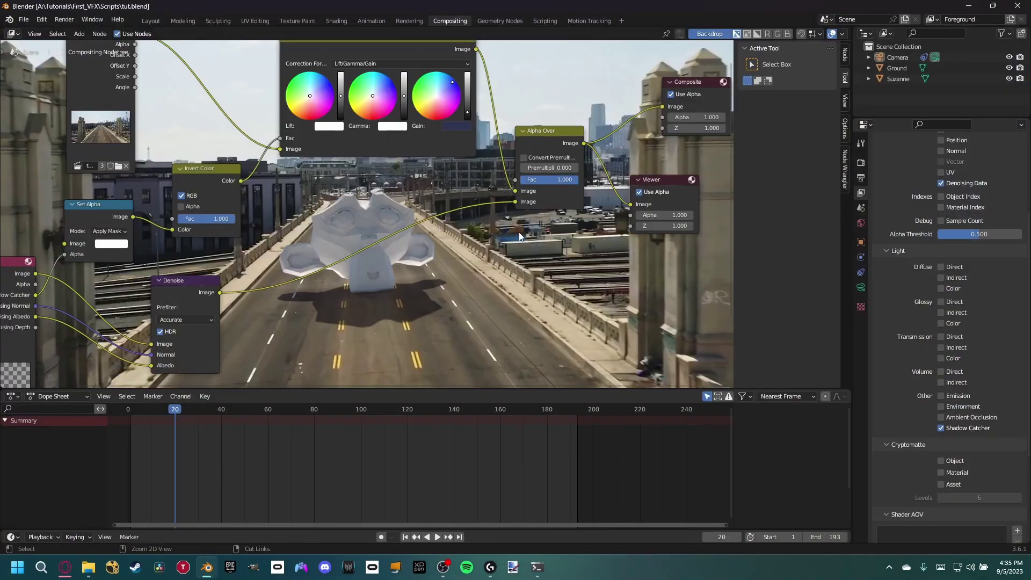
{"action": "key", "text": "ctrl+s"}
- Set the render output to A:\Tutorials\First_VFX\Renders\First_vfx_tut with the file name prefix First_VFX_
{"action": "left_click", "coordinate": [861, 177]}
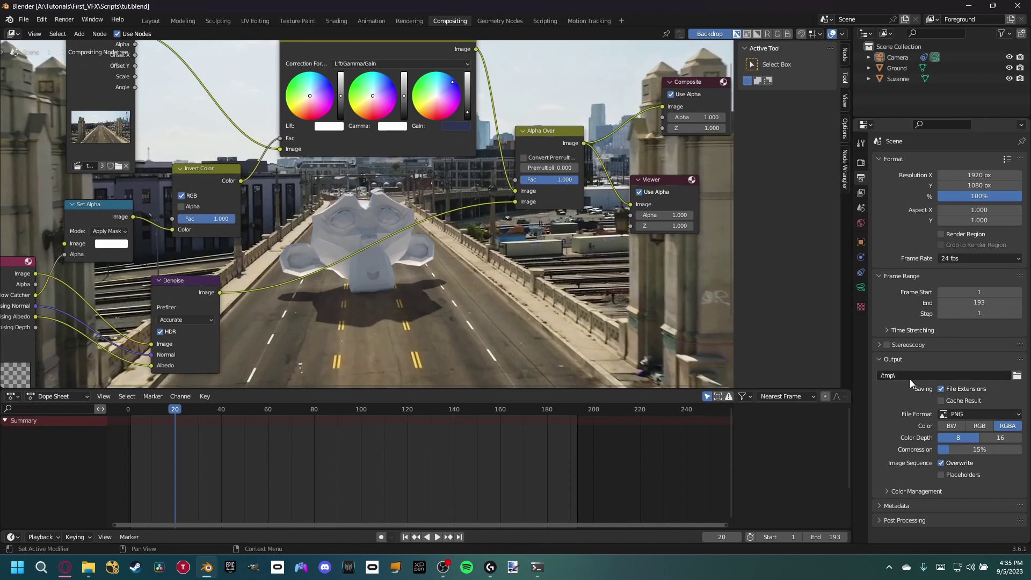
{"action": "left_click", "coordinate": [1013, 378]}
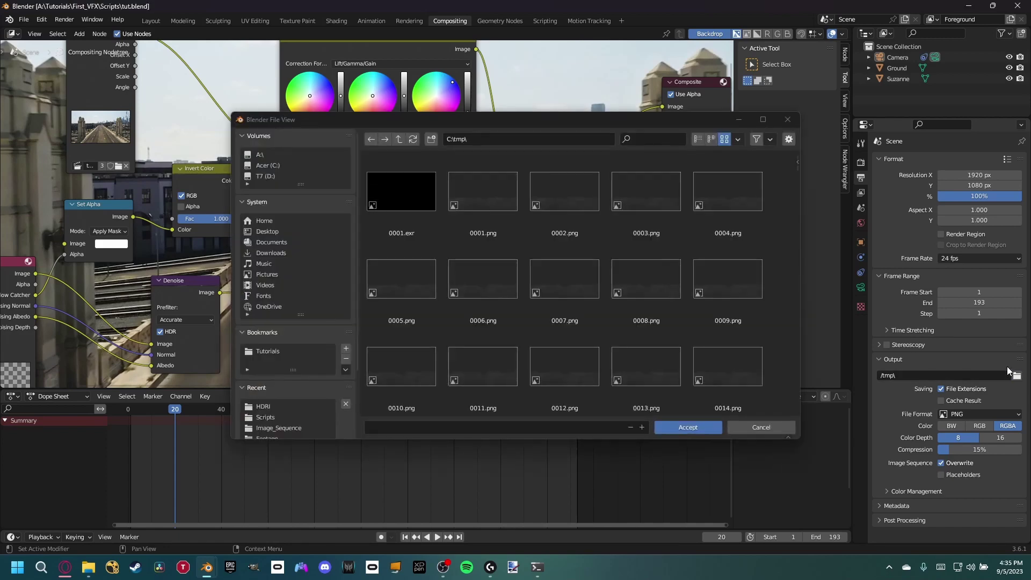
{"action": "left_click", "coordinate": [271, 352]}
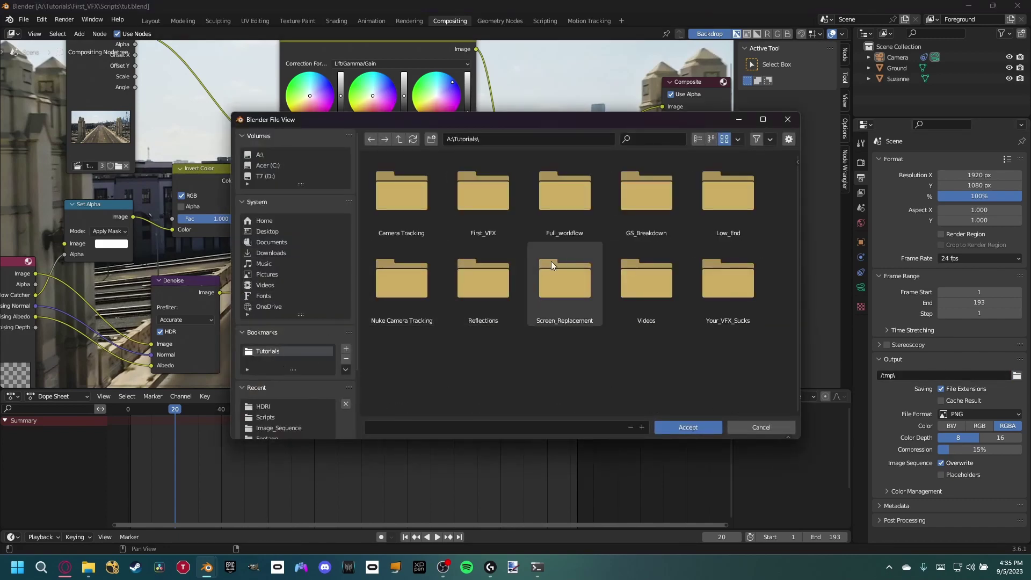
{"action": "double_click", "coordinate": [588, 259]}
{"action": "left_click", "coordinate": [392, 195]}
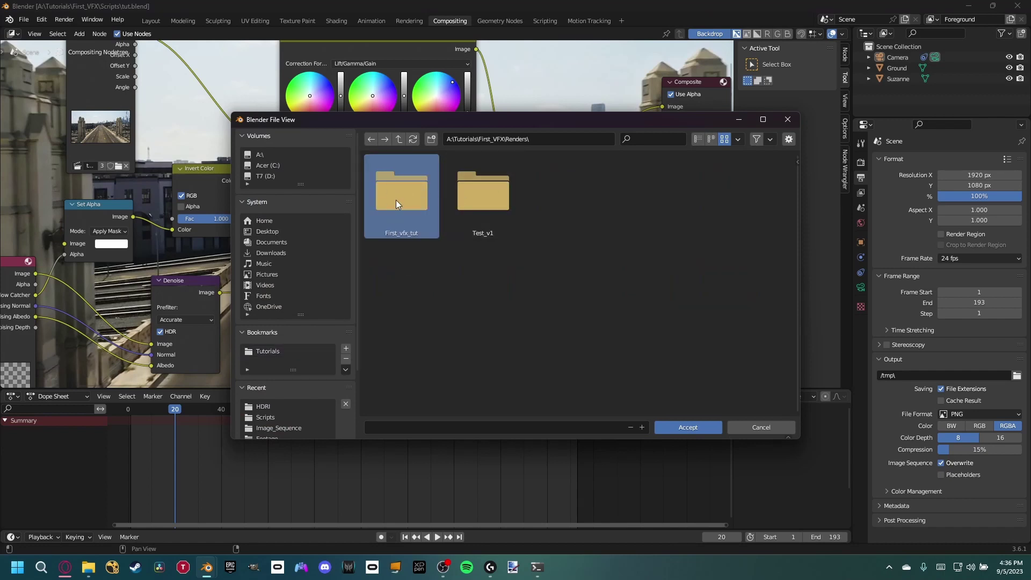
{"action": "double_click", "coordinate": [396, 199]}
{"action": "left_click", "coordinate": [578, 423]}
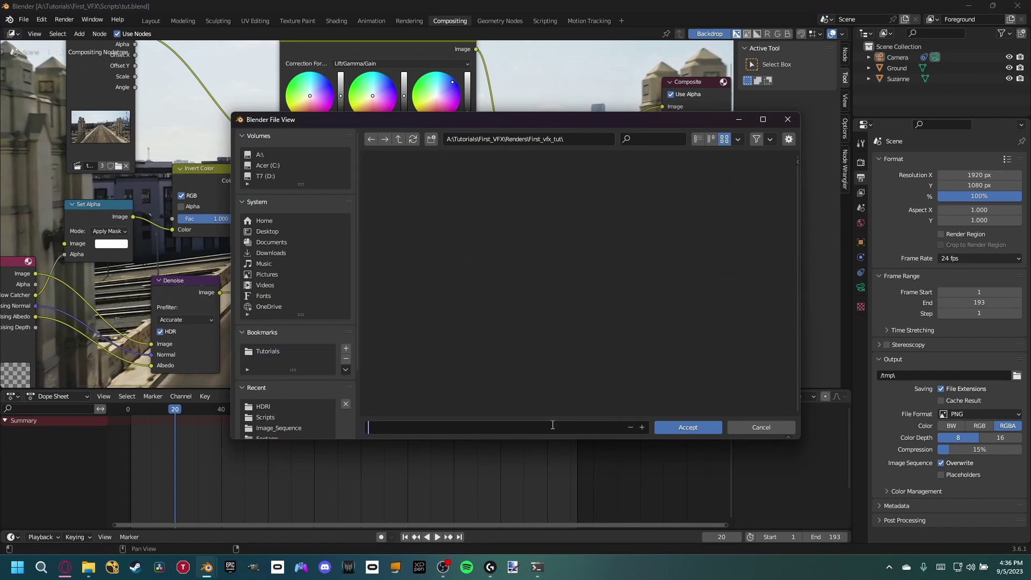
{"action": "type", "text": "First_VFX_"}
{"action": "left_click", "coordinate": [694, 427]}
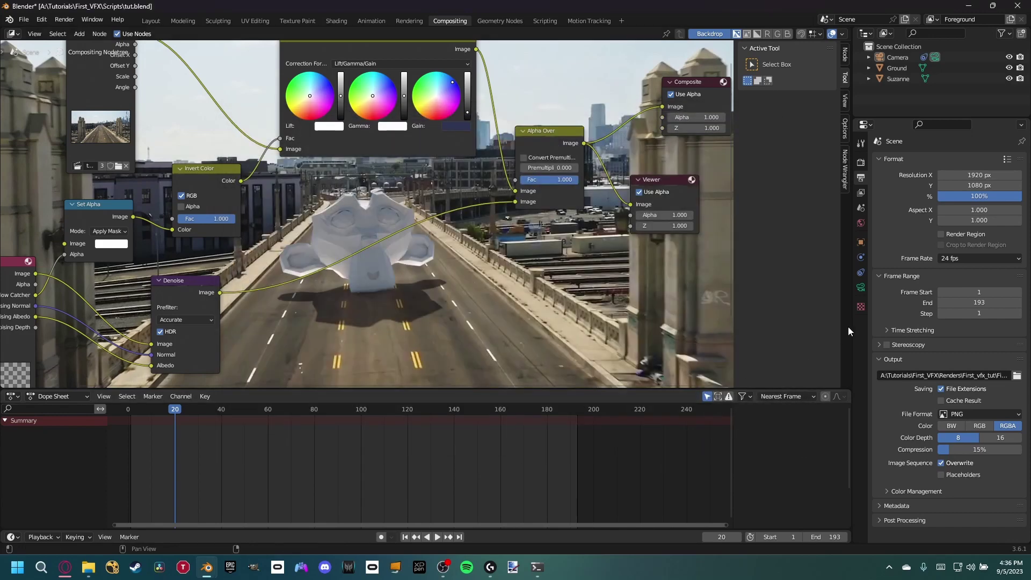
- Set the PNG output color to RGB with 0% compression and save the file
{"action": "left_click", "coordinate": [981, 426]}
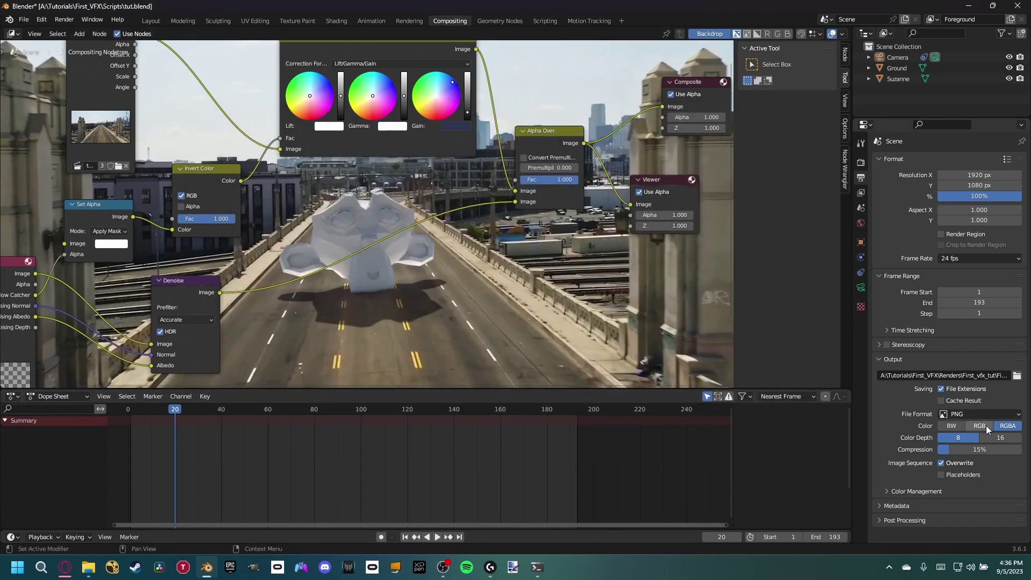
{"action": "left_click_drag", "start_coordinate": [980, 449], "coordinate": [945, 449]}
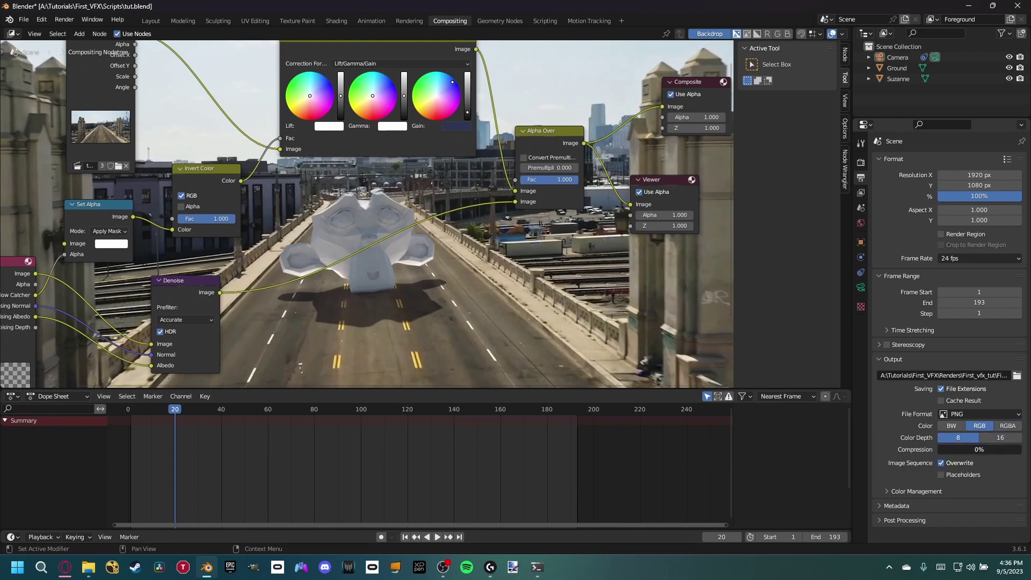
{"action": "key", "text": "ctrl+s"}
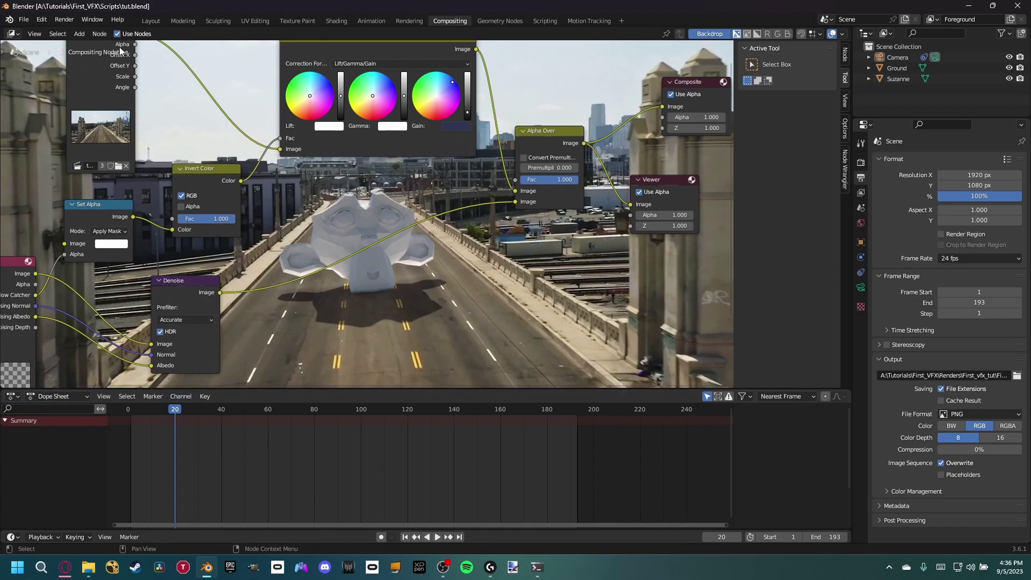
{"action": "left_click", "coordinate": [63, 20]}
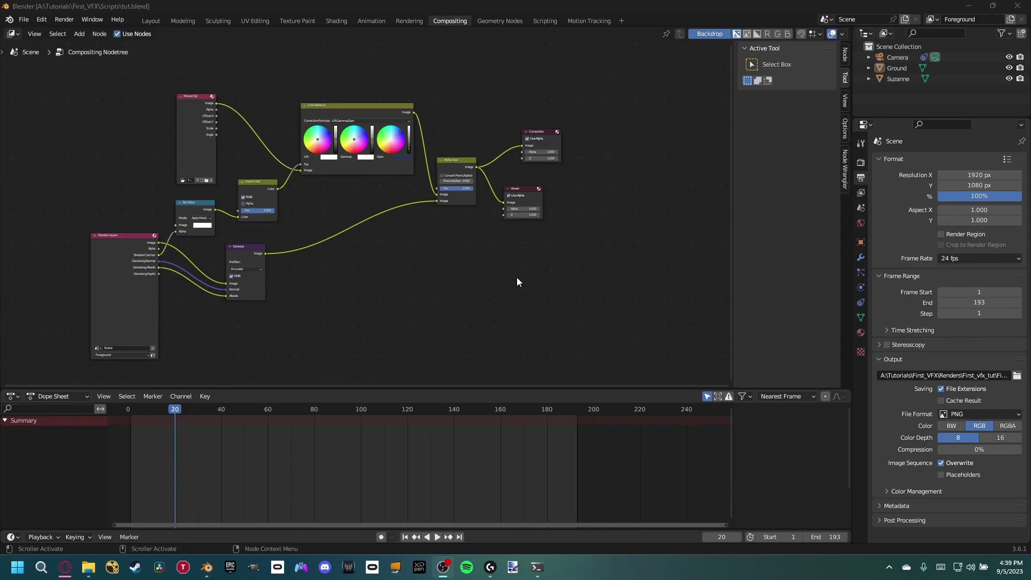
- Start a new General file and add a Video Editing workspace
{"action": "left_click", "coordinate": [25, 20]}
{"action": "mouse_move", "coordinate": [36, 31]}
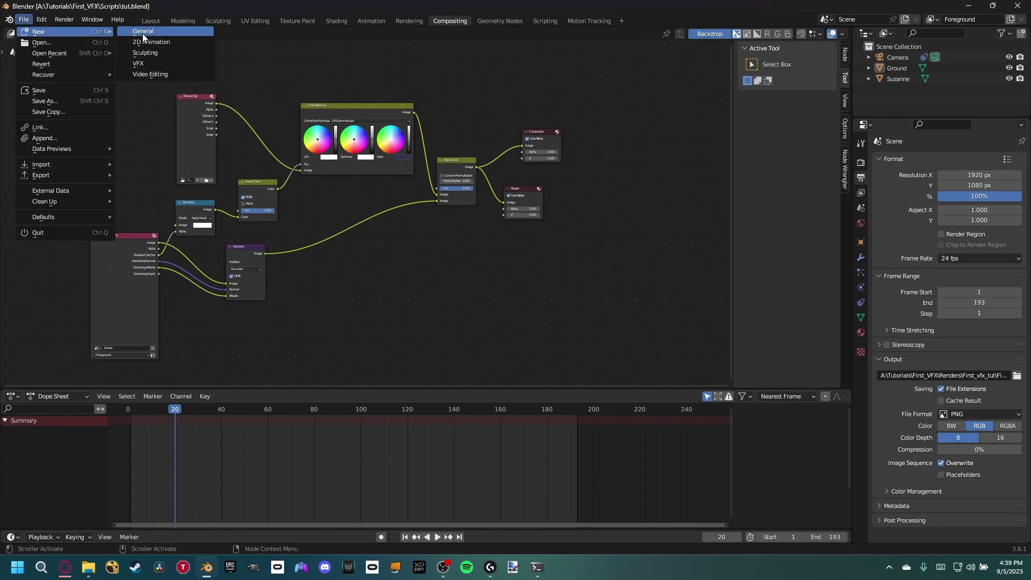
{"action": "left_click", "coordinate": [143, 33]}
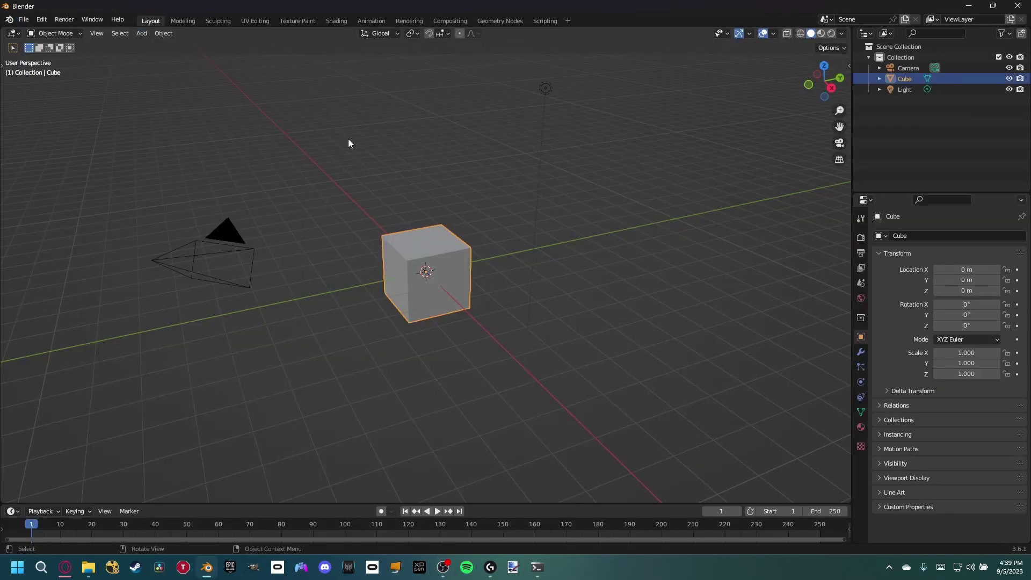
{"action": "left_click", "coordinate": [568, 20]}
{"action": "mouse_move", "coordinate": [558, 84]}
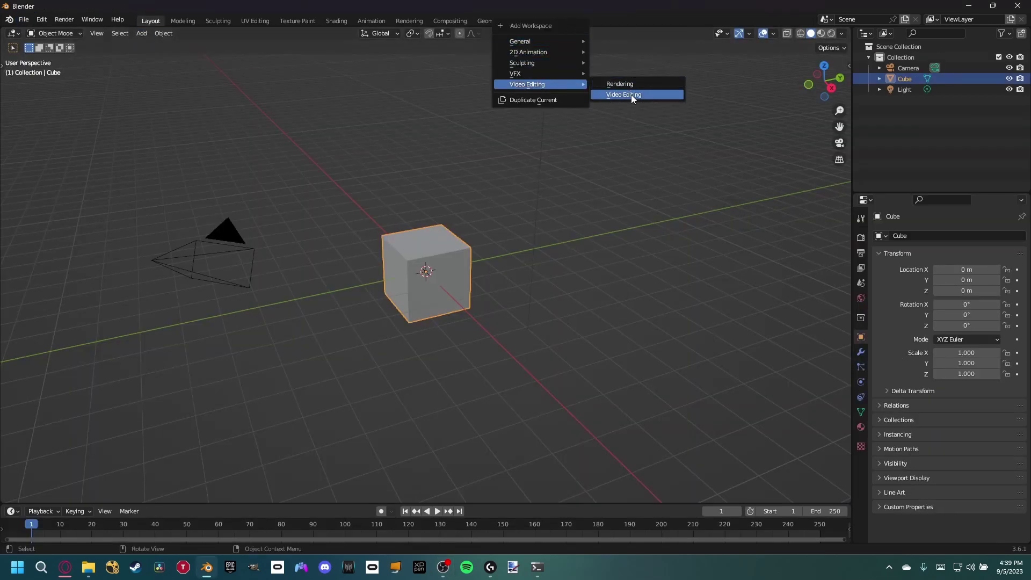
{"action": "left_click", "coordinate": [631, 94]}
- Add all rendered PNG frames from First_VFX\Renders\Test_v1 to the sequencer as an image sequence strip
{"action": "left_click", "coordinate": [187, 281]}
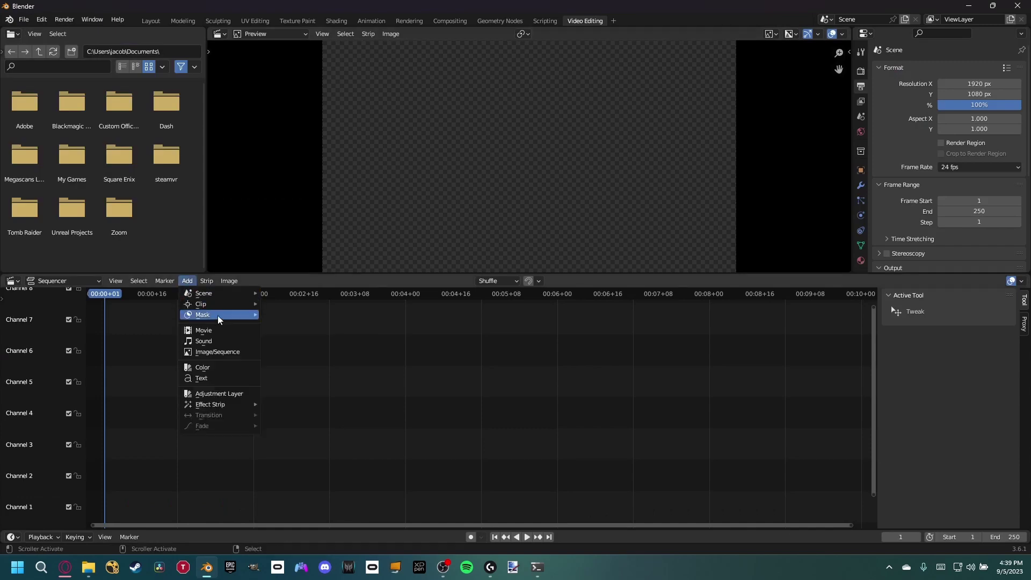
{"action": "left_click", "coordinate": [218, 352]}
{"action": "left_click", "coordinate": [283, 155]}
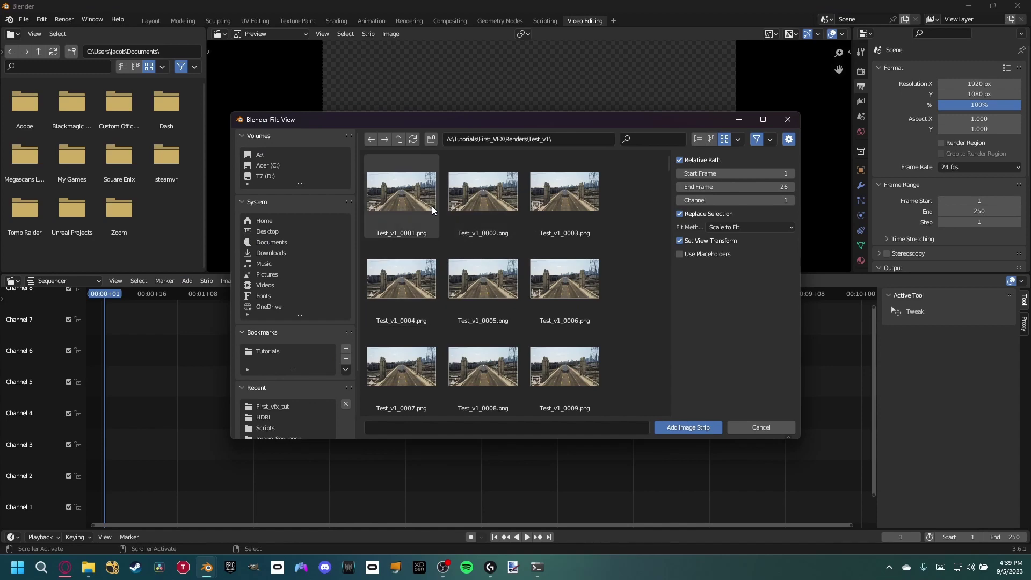
{"action": "key", "text": "a"}
{"action": "left_click", "coordinate": [685, 428]}
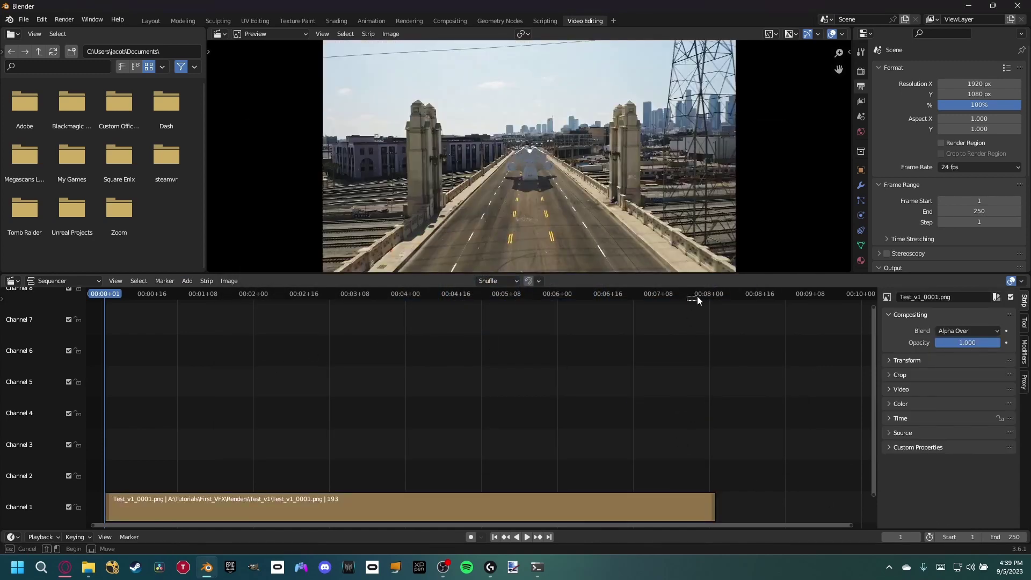
- Set the end frame to 193 to match the strip's length and the frame rate to 30 fps
{"action": "left_click_drag", "start_coordinate": [697, 295], "coordinate": [714, 298]}
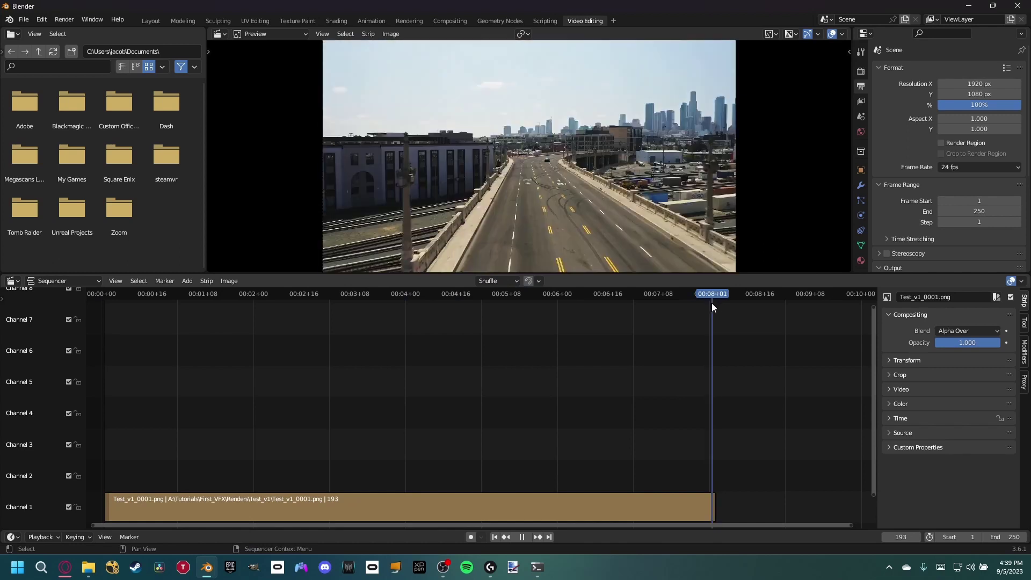
{"action": "left_click", "coordinate": [1004, 537]}
{"action": "type", "text": "193"}
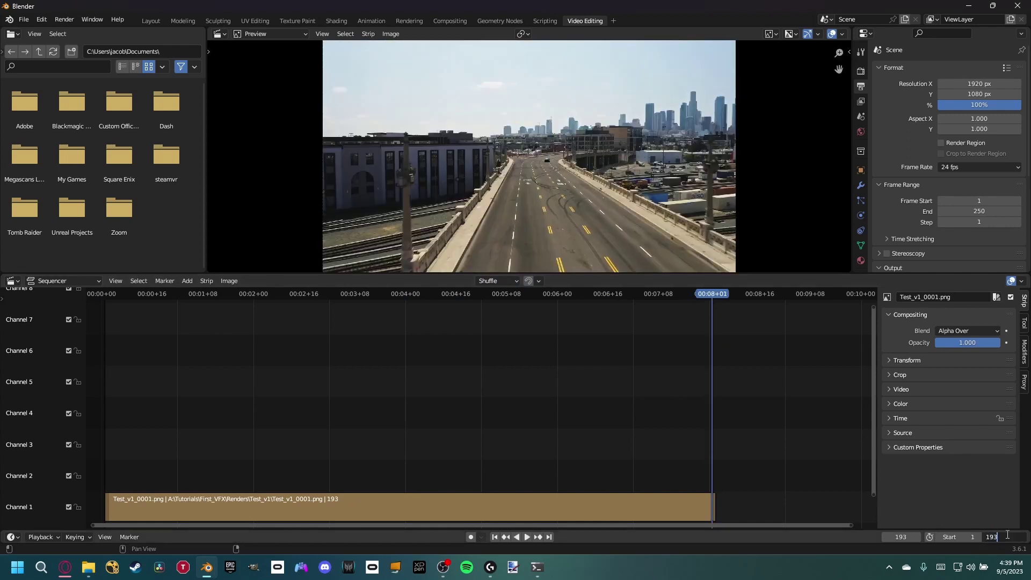
{"action": "key", "text": "Return"}
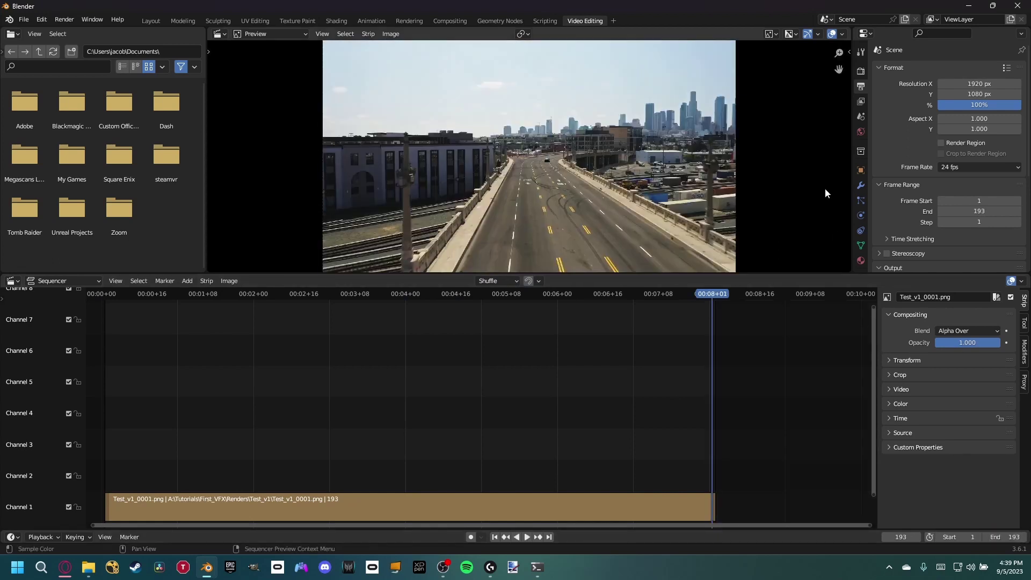
{"action": "left_click", "coordinate": [950, 168]}
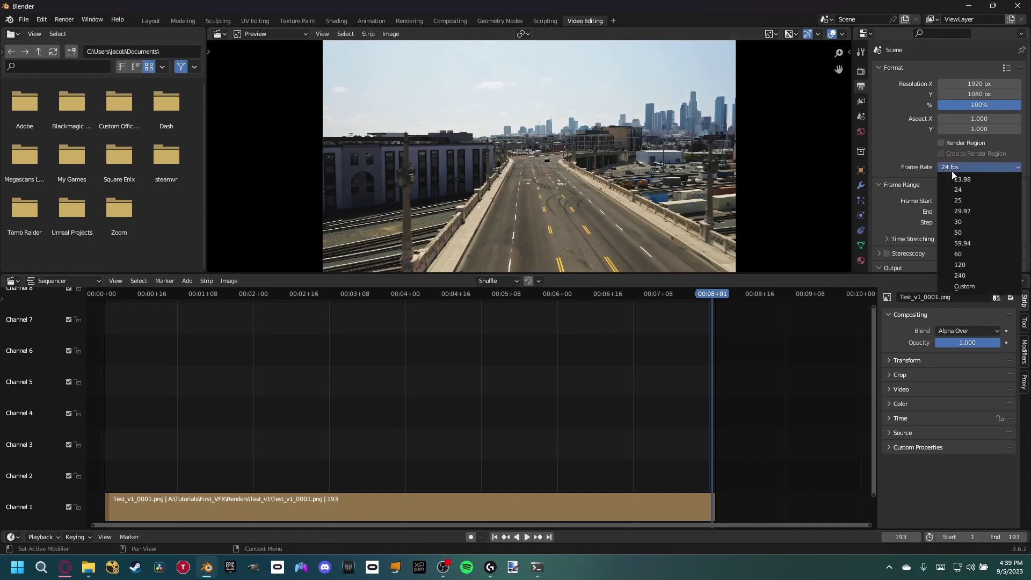
{"action": "left_click", "coordinate": [959, 221]}
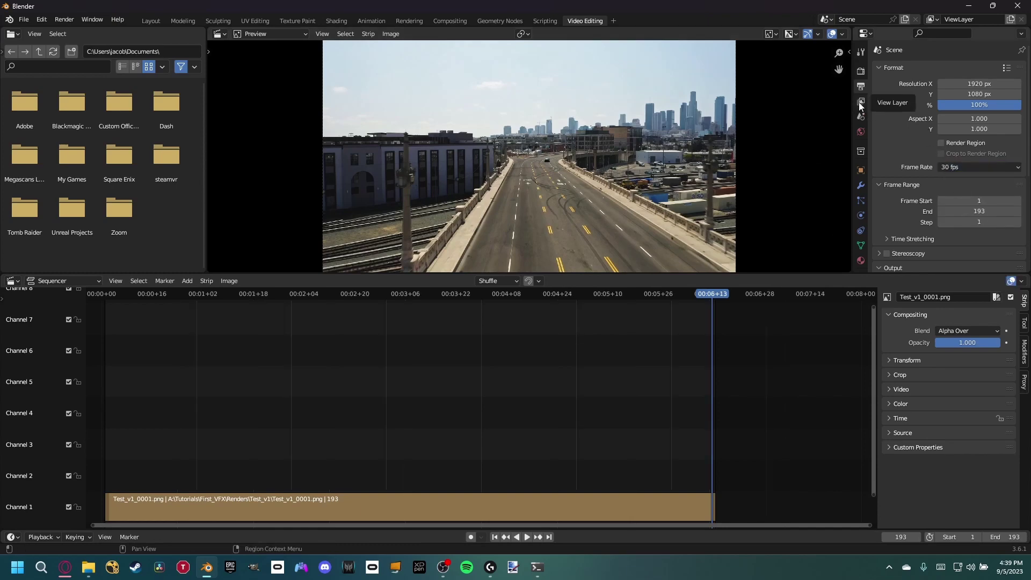
- Set the render output path to A:\Tutorials\First_VFX\Delivery with the file name First_VFX
{"action": "scroll", "coordinate": [894, 128], "scroll_direction": "down", "scroll_amount": 5}
{"action": "left_click", "coordinate": [1017, 121]}
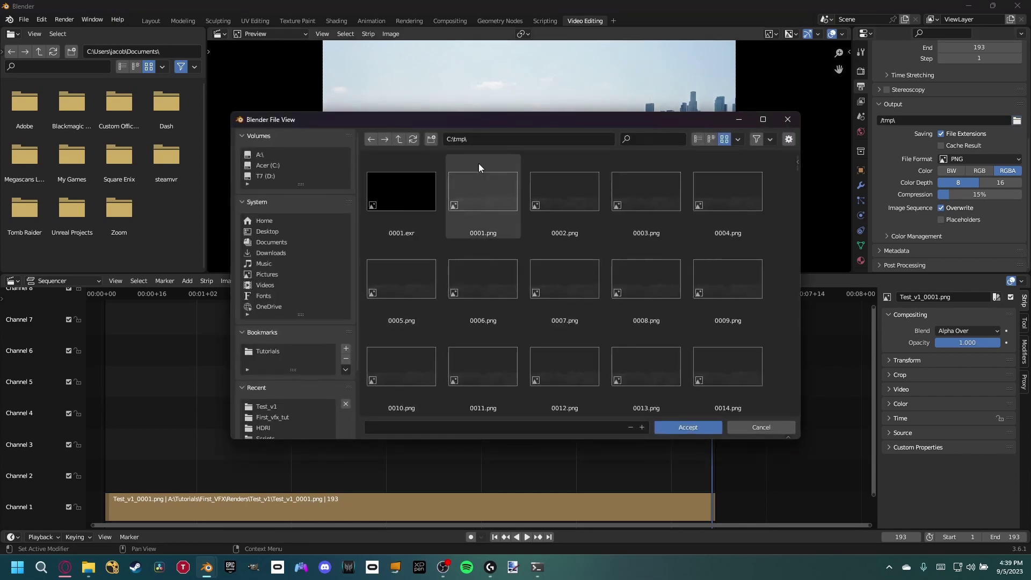
{"action": "left_click", "coordinate": [284, 176]}
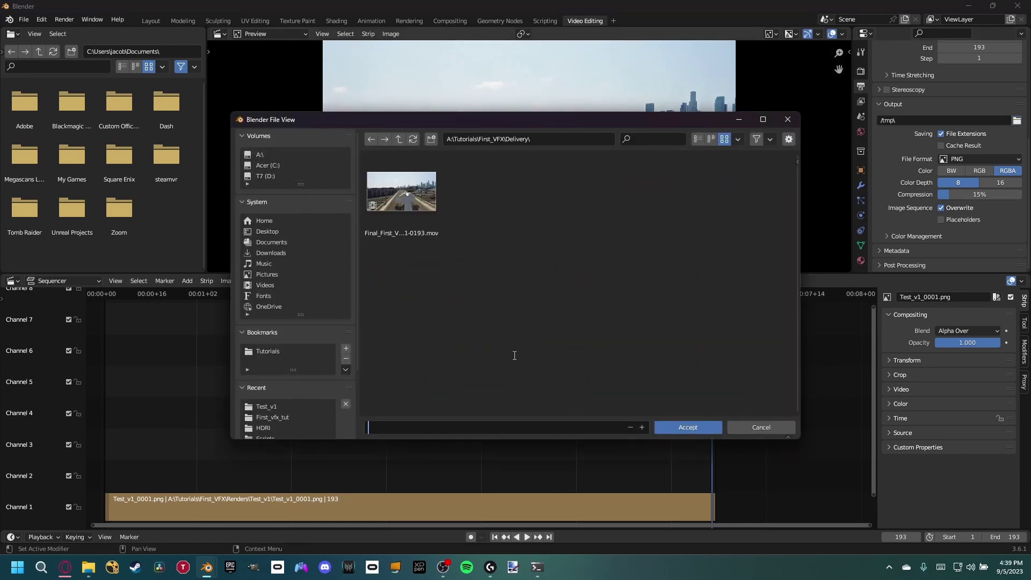
{"action": "type", "text": "First_VFX"}
{"action": "left_click", "coordinate": [693, 428]}
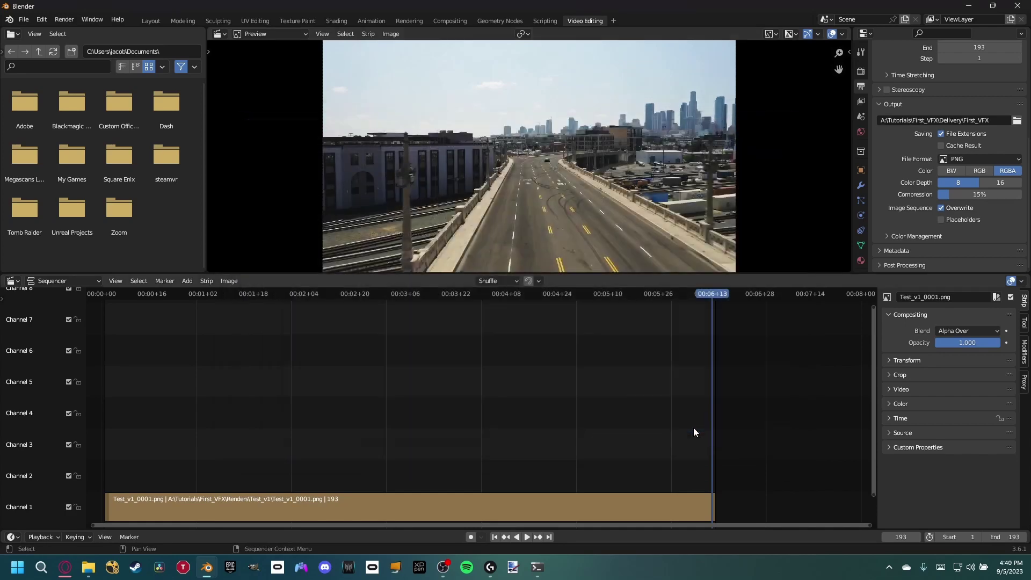
- Set the output file format to FFmpeg Video and its encoding container to QuickTime
{"action": "left_click", "coordinate": [991, 157]}
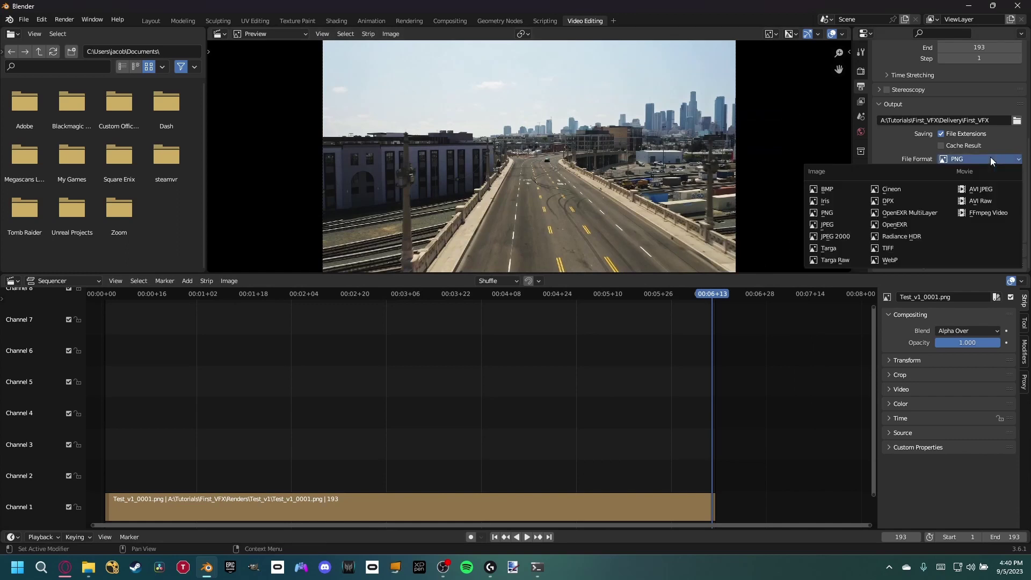
{"action": "left_click", "coordinate": [979, 211]}
{"action": "left_click", "coordinate": [908, 237]}
{"action": "scroll", "coordinate": [935, 204], "scroll_direction": "down", "scroll_amount": 5}
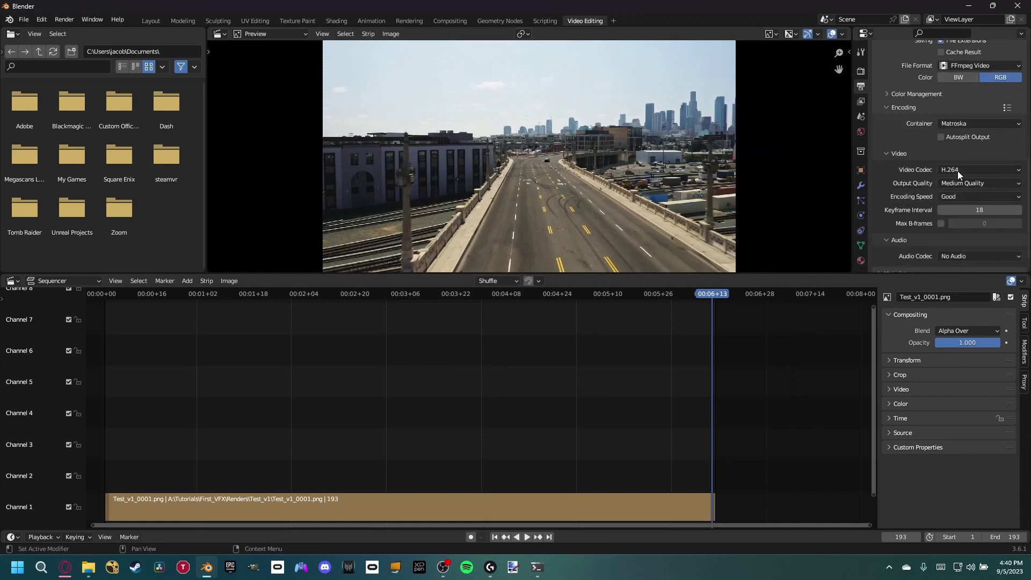
{"action": "left_click", "coordinate": [965, 125]}
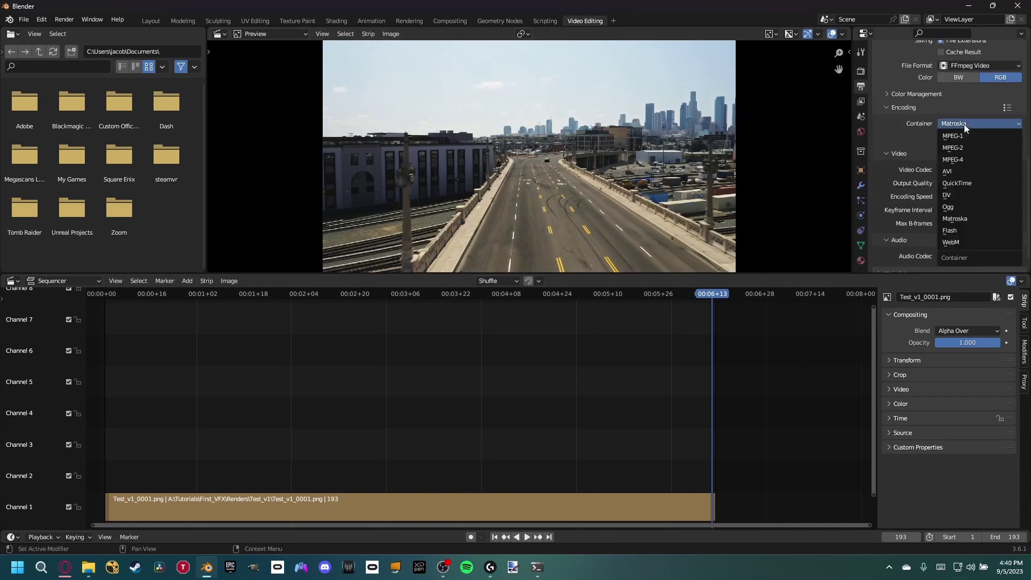
{"action": "left_click", "coordinate": [958, 183]}
- Set the video output quality to High Quality and render the animation
{"action": "left_click", "coordinate": [960, 184]}
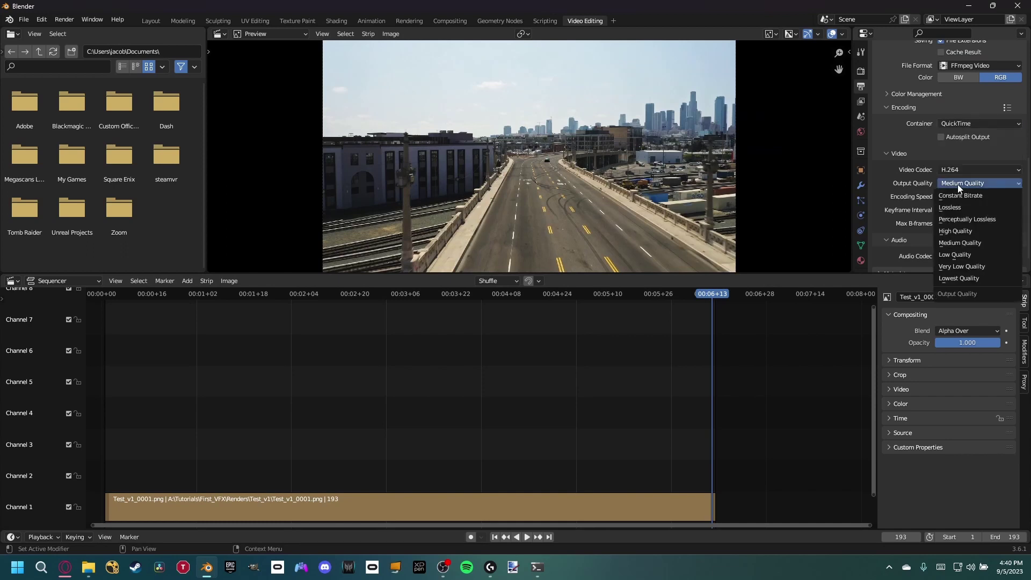
{"action": "left_click", "coordinate": [955, 231]}
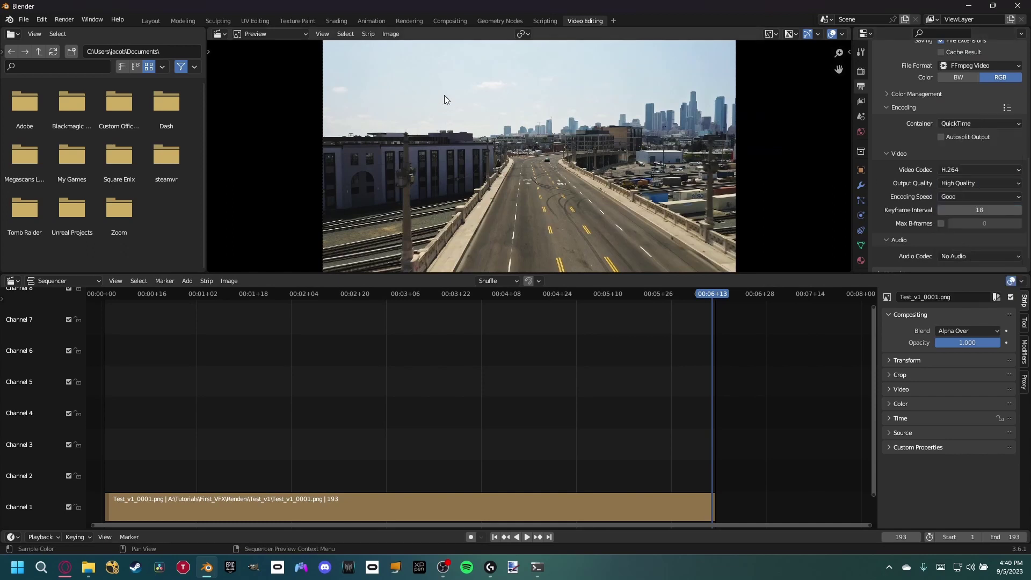
{"action": "left_click", "coordinate": [66, 19]}
{"action": "left_click", "coordinate": [74, 43]}
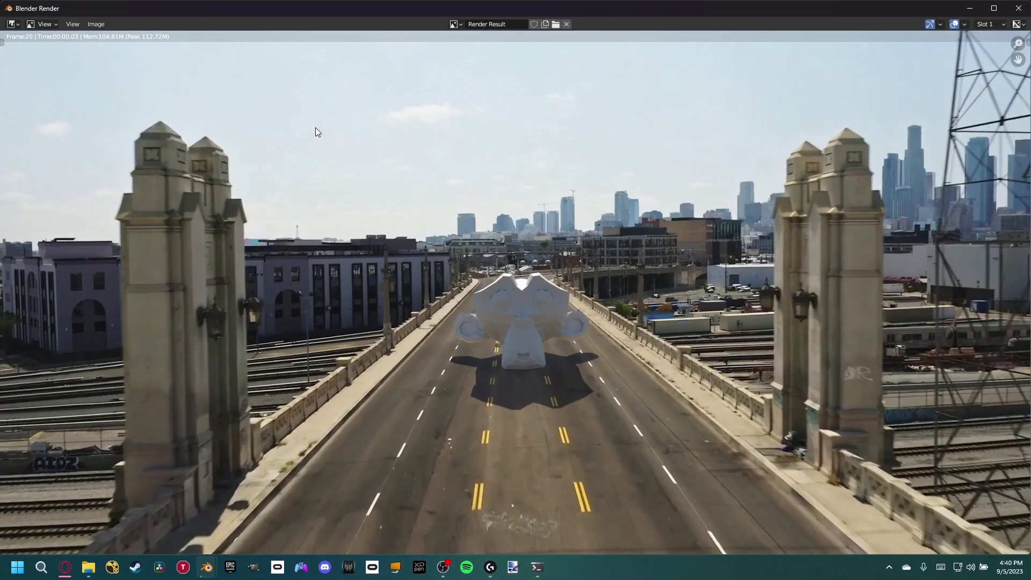